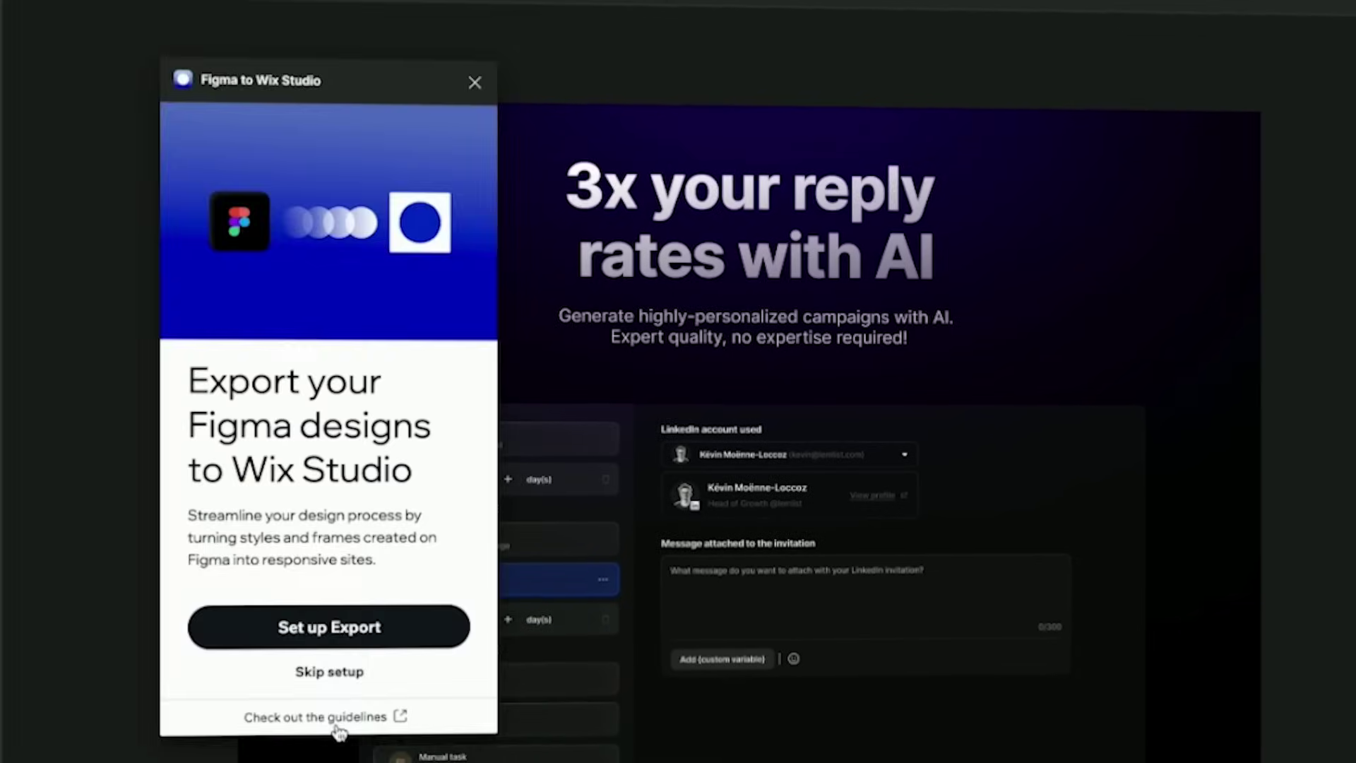
Close the plugin preview and view the dark Content landing-page frame of the Website file
left_click(335, 628)
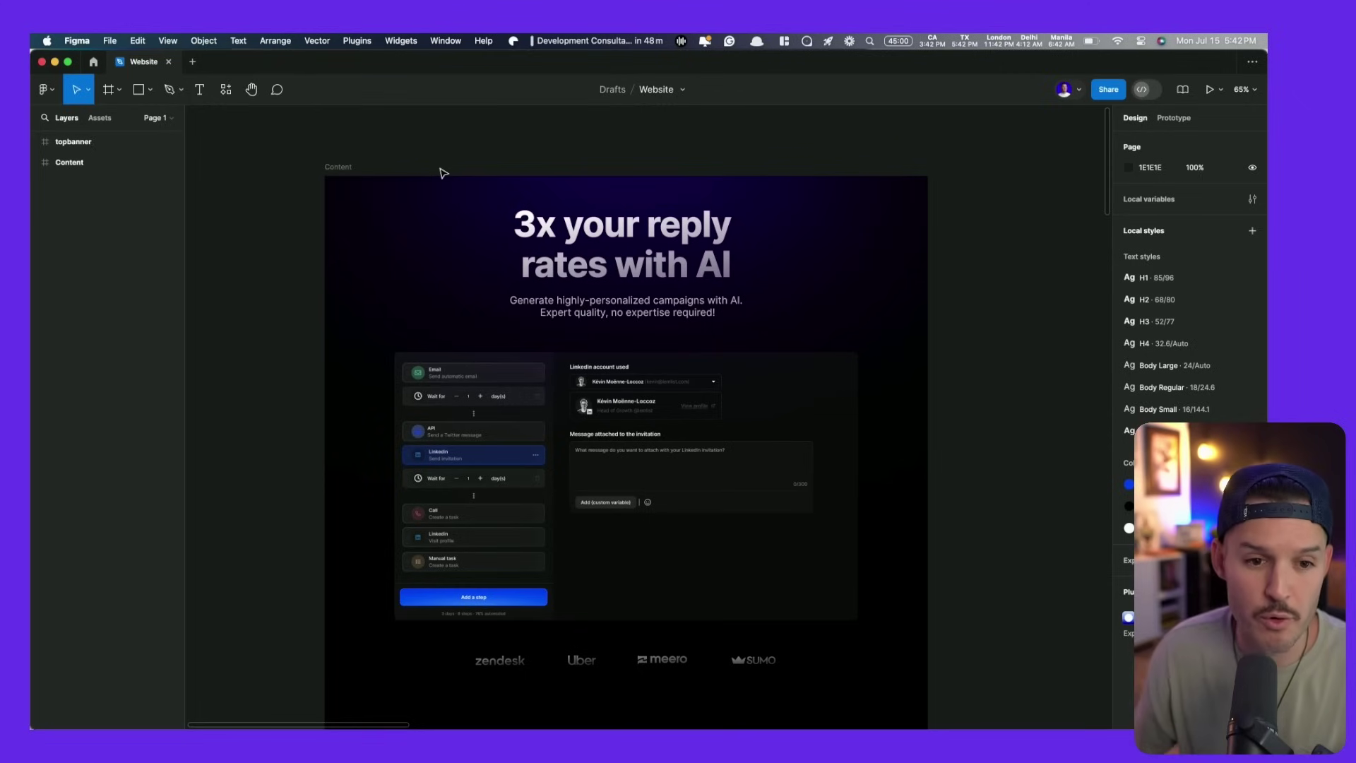
scroll(491, 146, "down", 2)
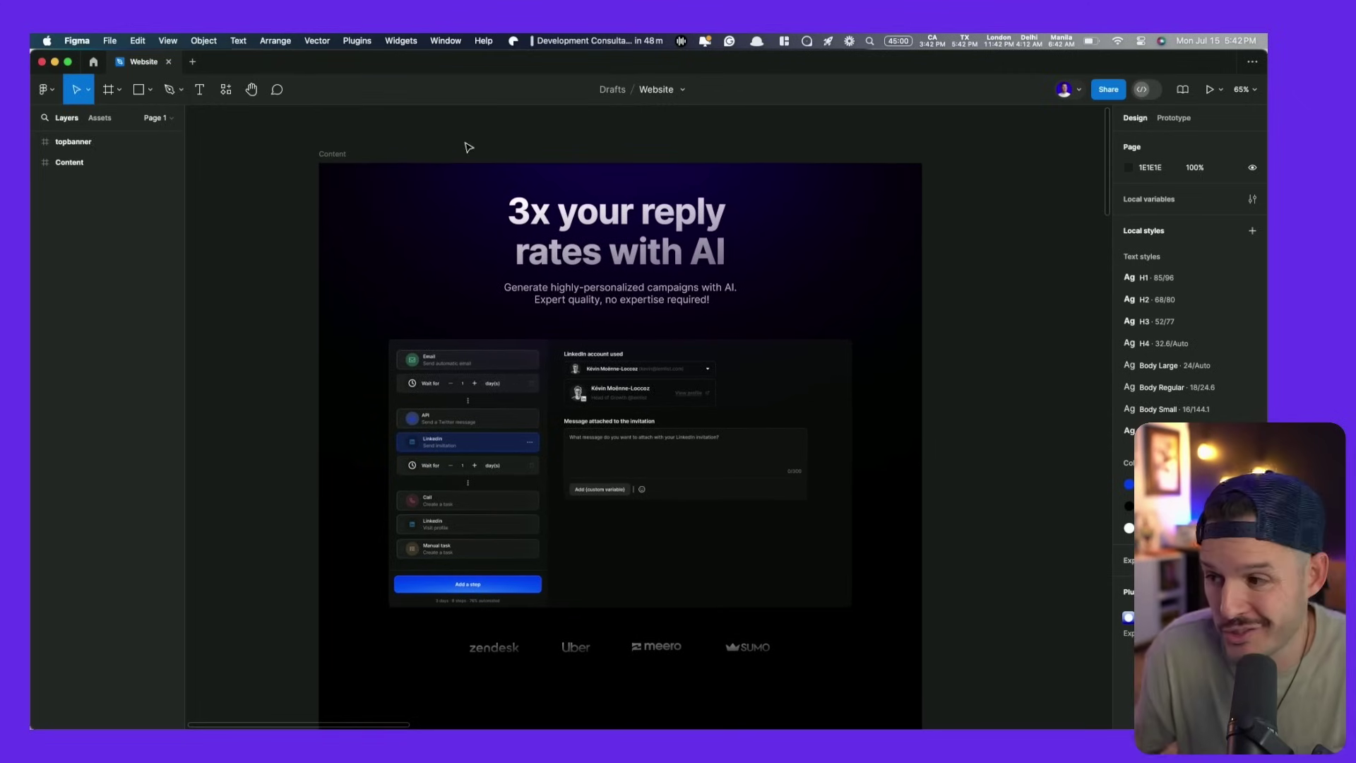
Launch the Figma to Wix Studio plugin with Cmd+/ and begin its Set up Export flow
key("super+slash")
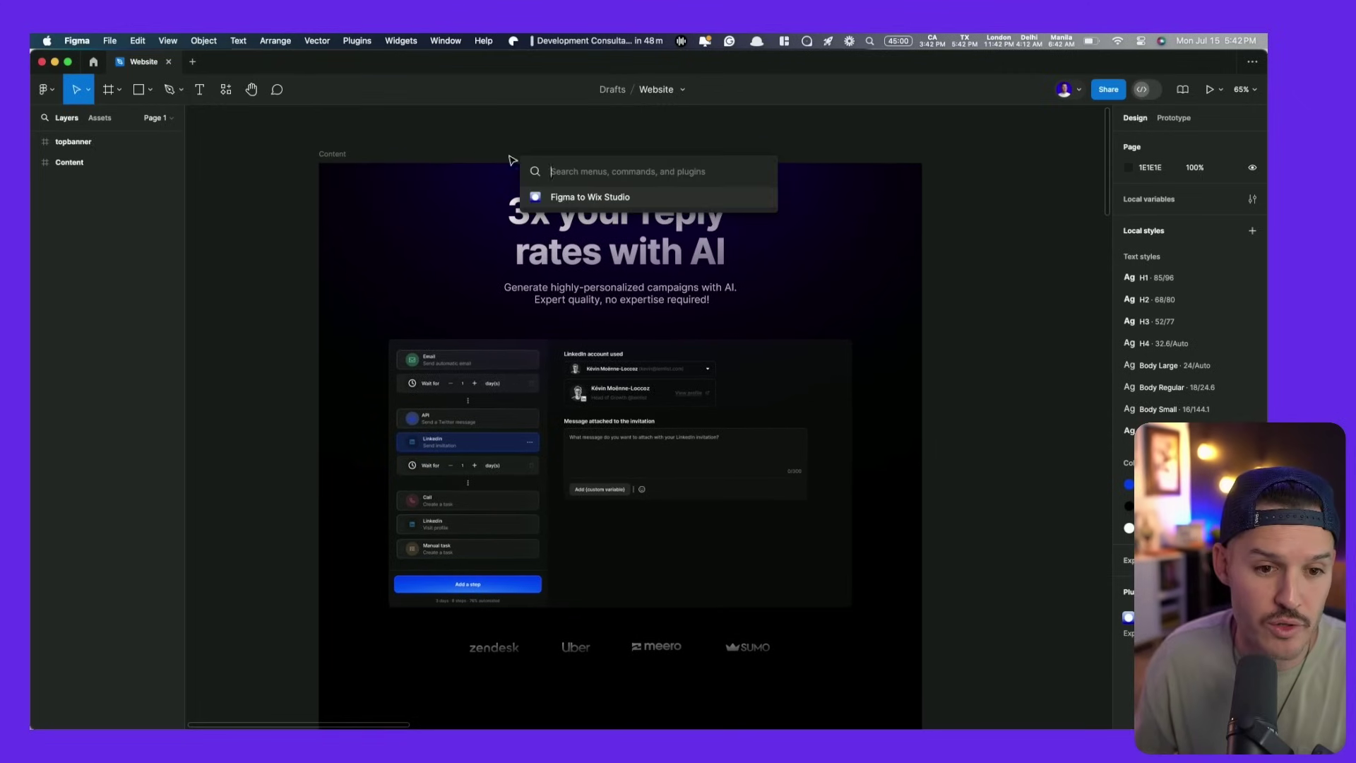
left_click(583, 200)
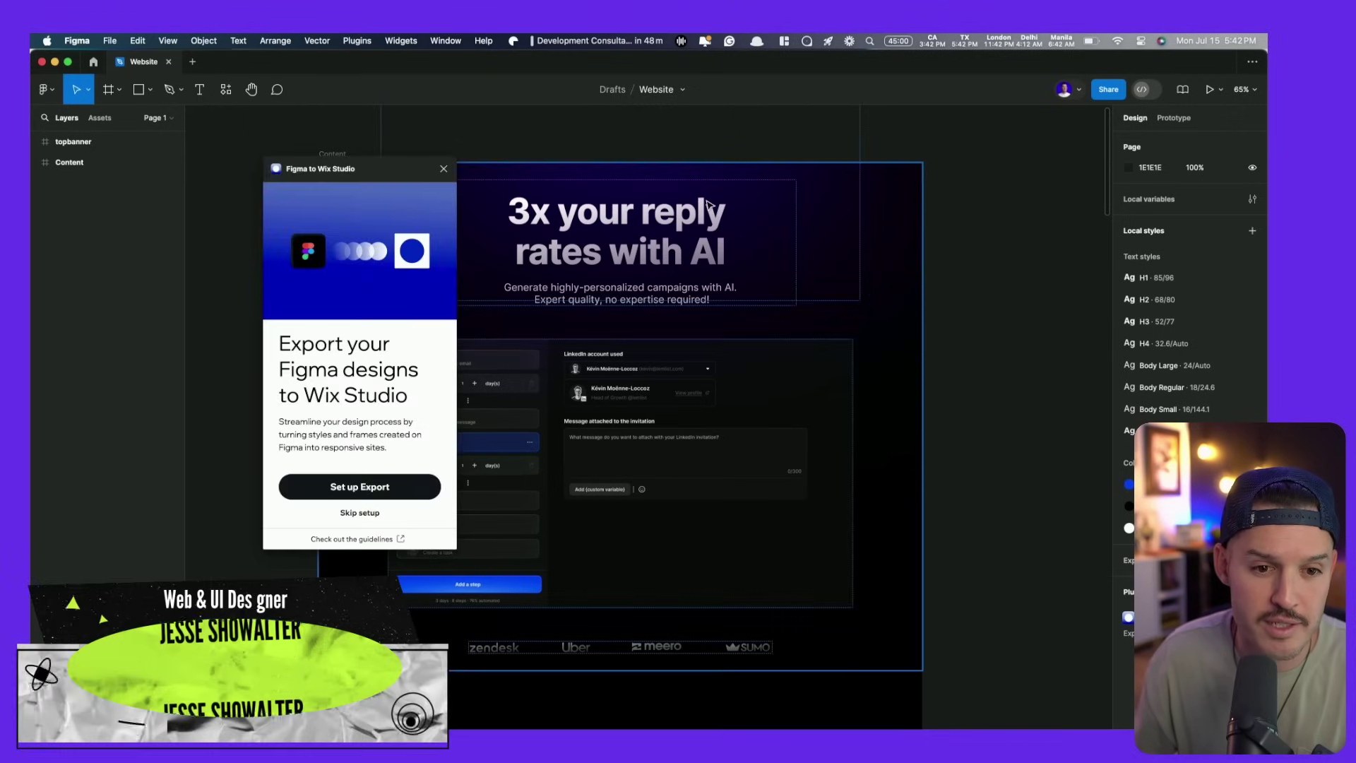
left_click_drag(387, 178, 355, 158)
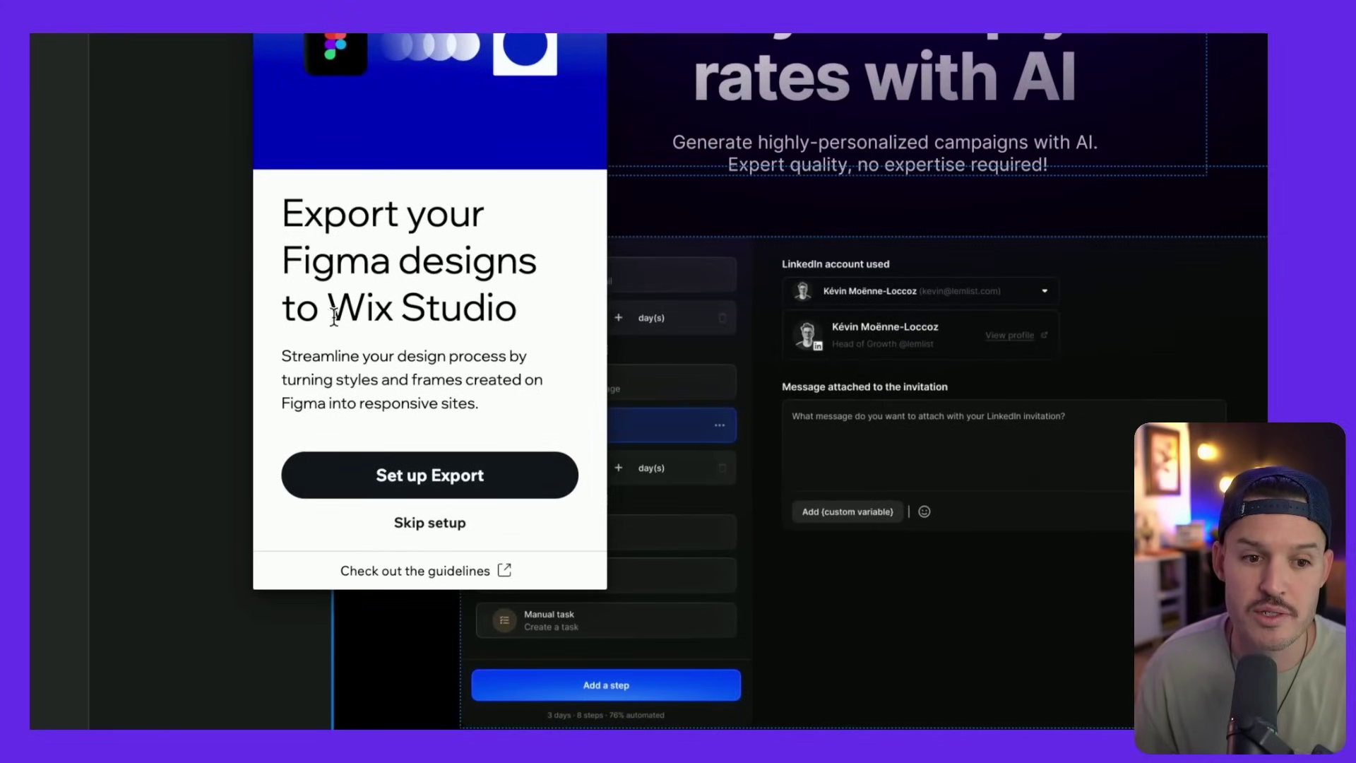
left_click(438, 477)
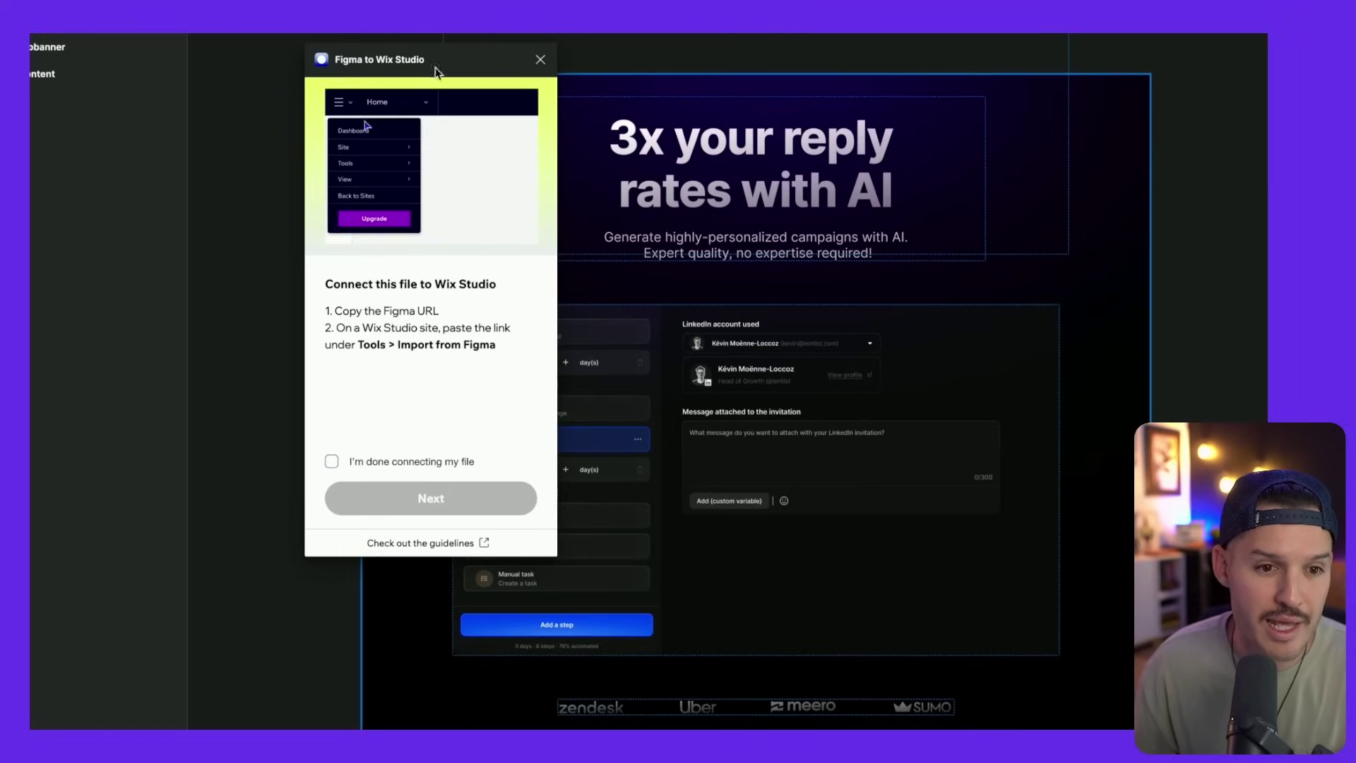
left_click_drag(435, 71, 450, 101)
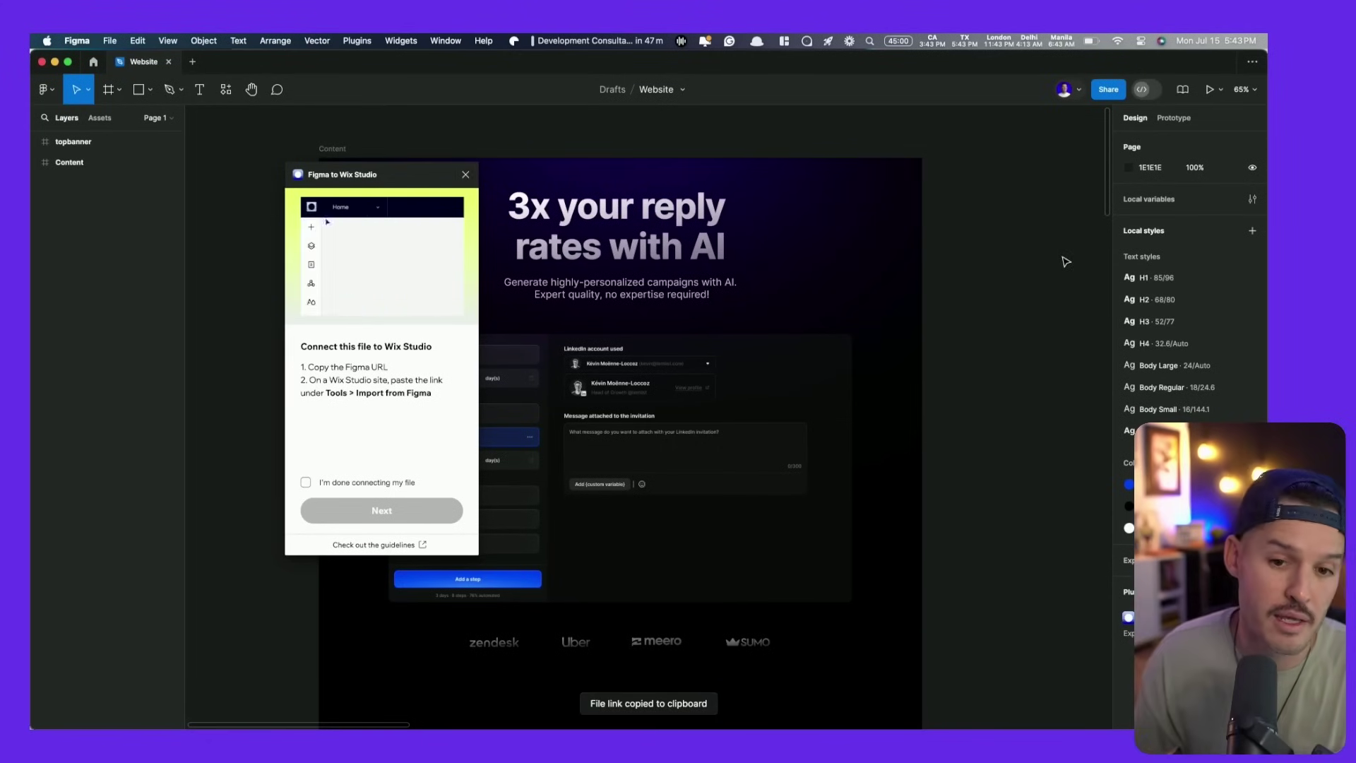
Create a new Studio blank-canvas site and open the editor's main menu Tools list
key("ctrl+Right")
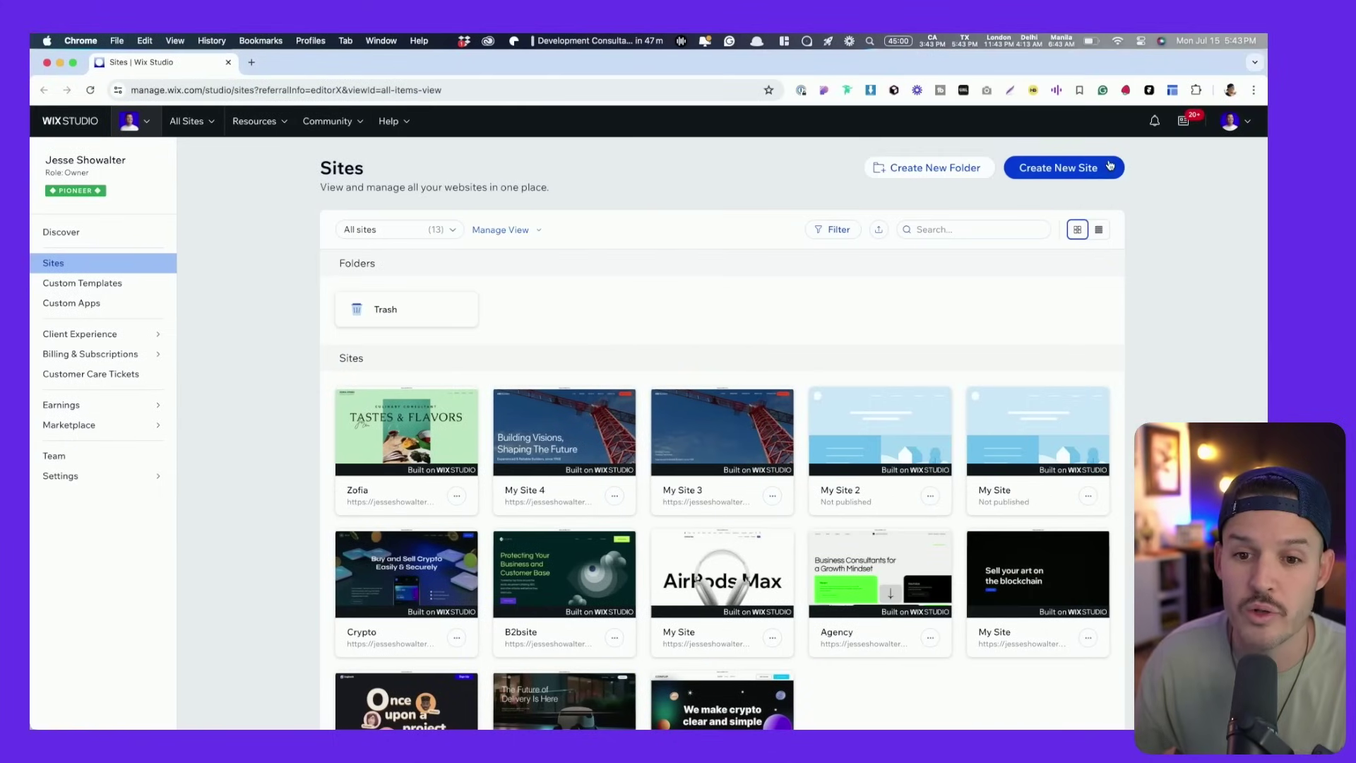
left_click(1110, 165)
left_click(1030, 229)
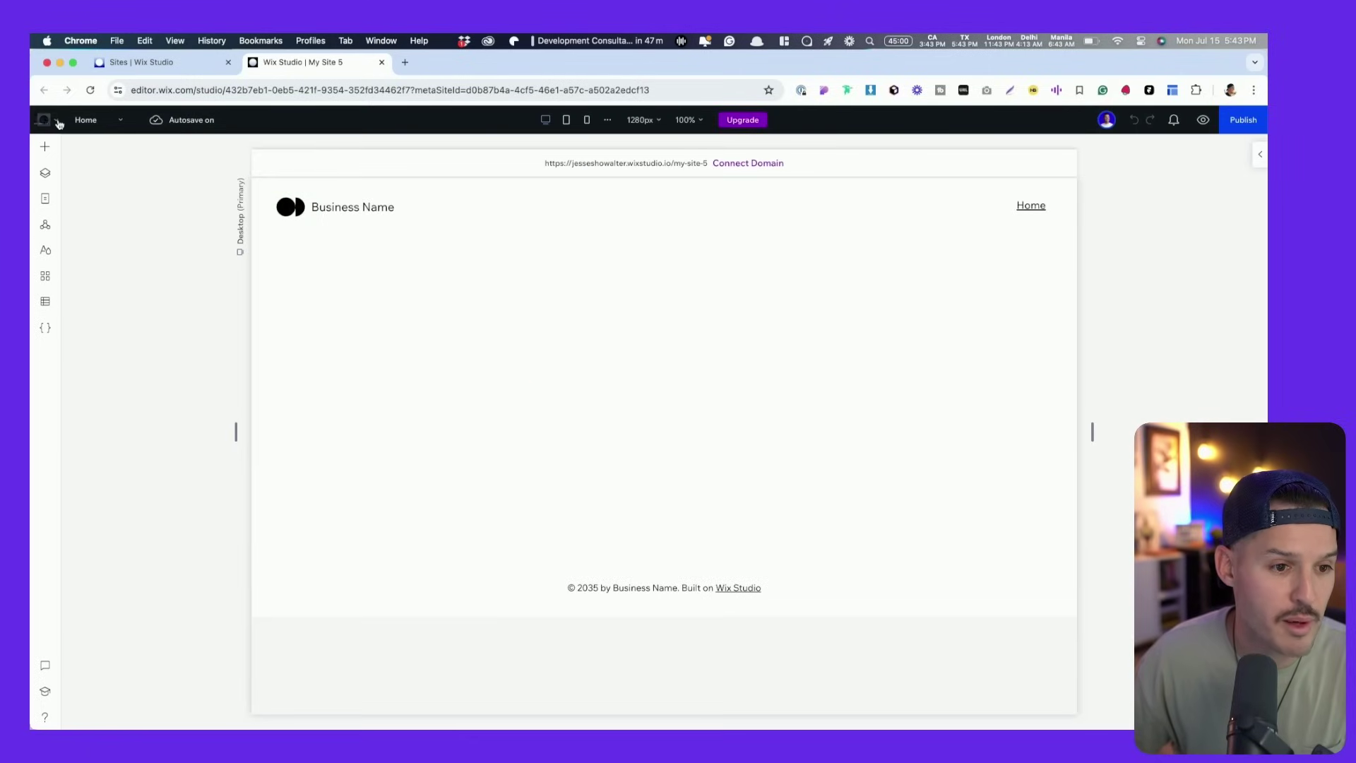
left_click(57, 122)
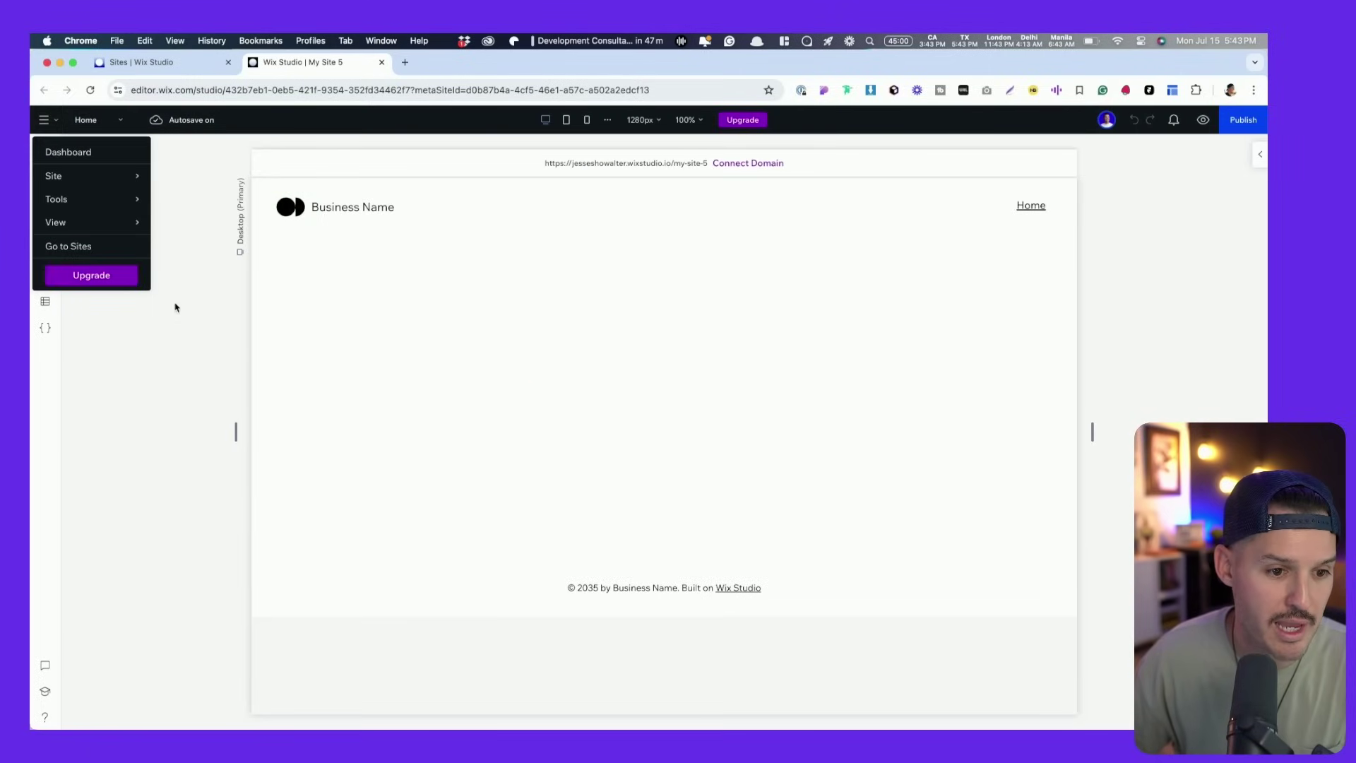
mouse_move(134, 199)
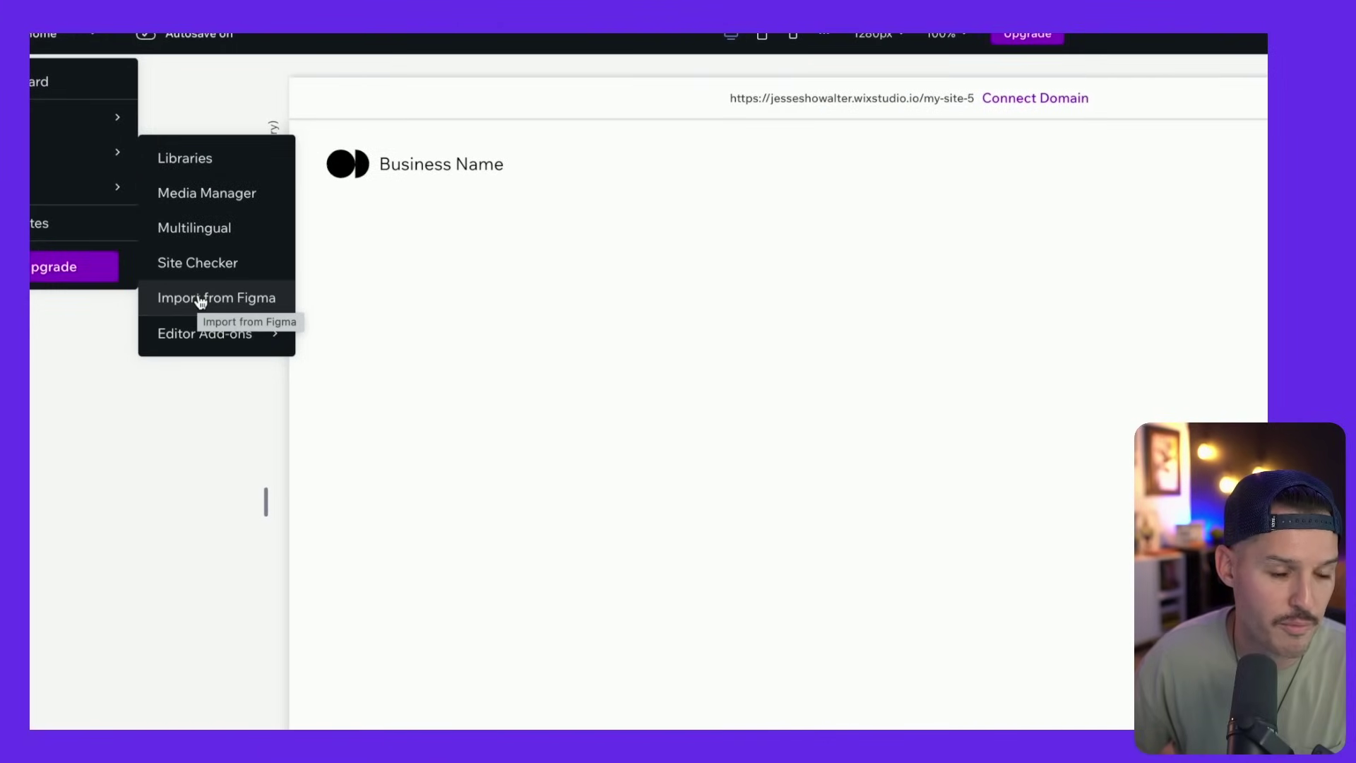
Paste the Website file's Figma link into Import from Figma and connect it
left_click(201, 299)
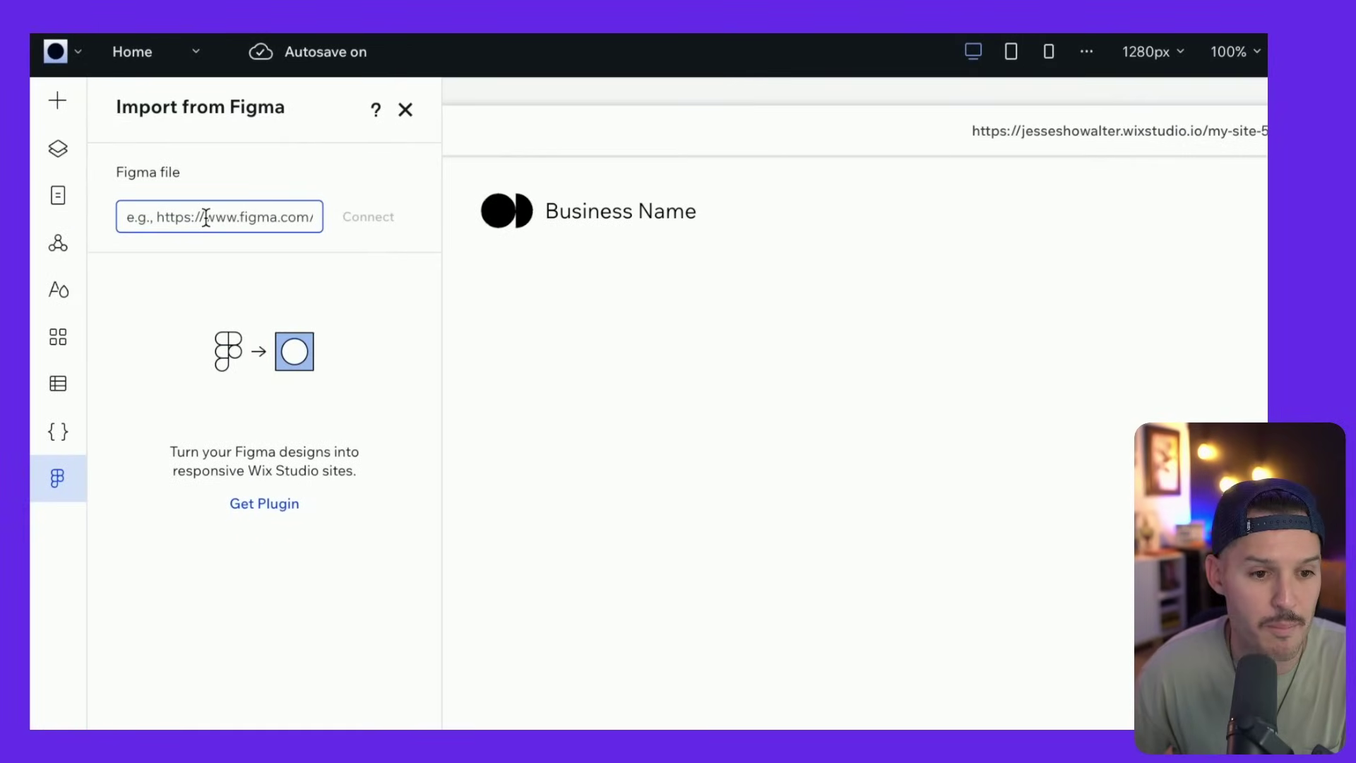
left_click(367, 224)
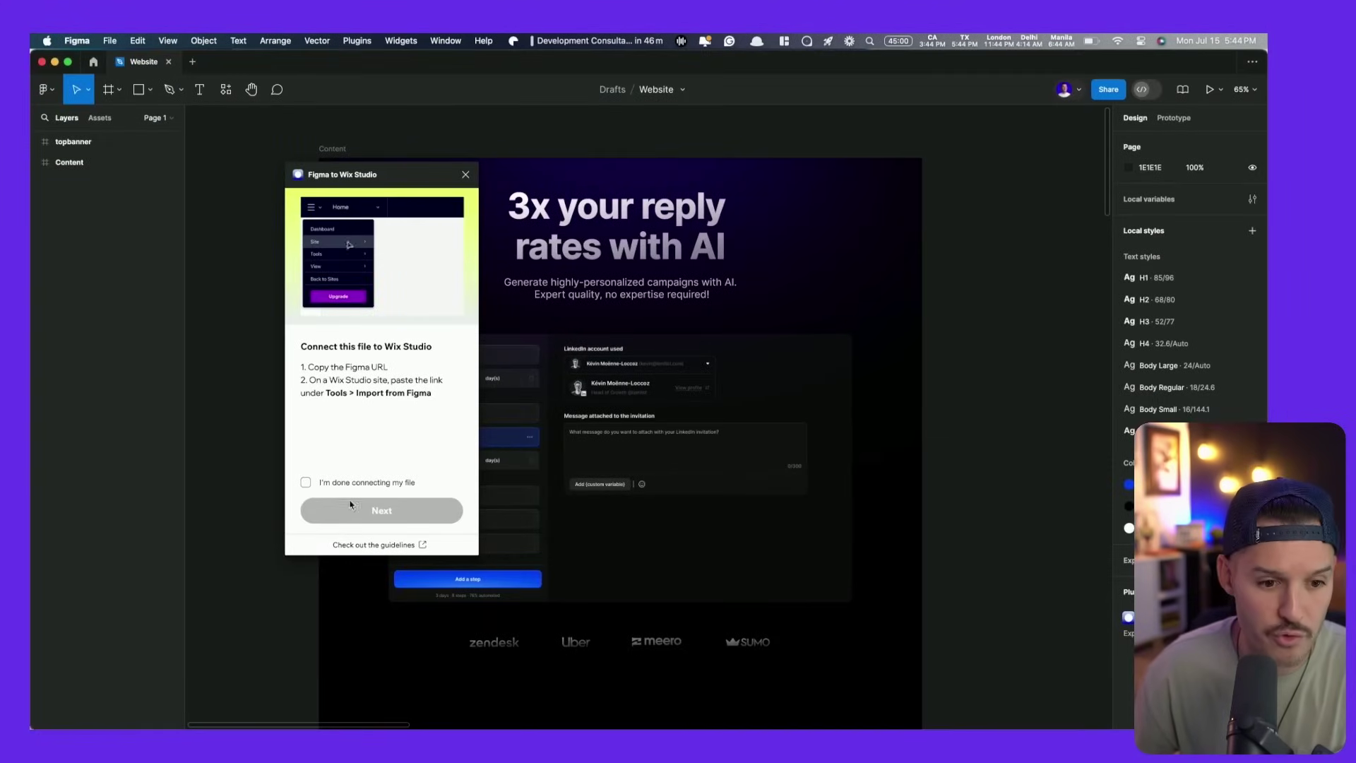
Mark the file connected, advance the plugin, and confirm the Content frame is 1440 px wide
left_click(306, 484)
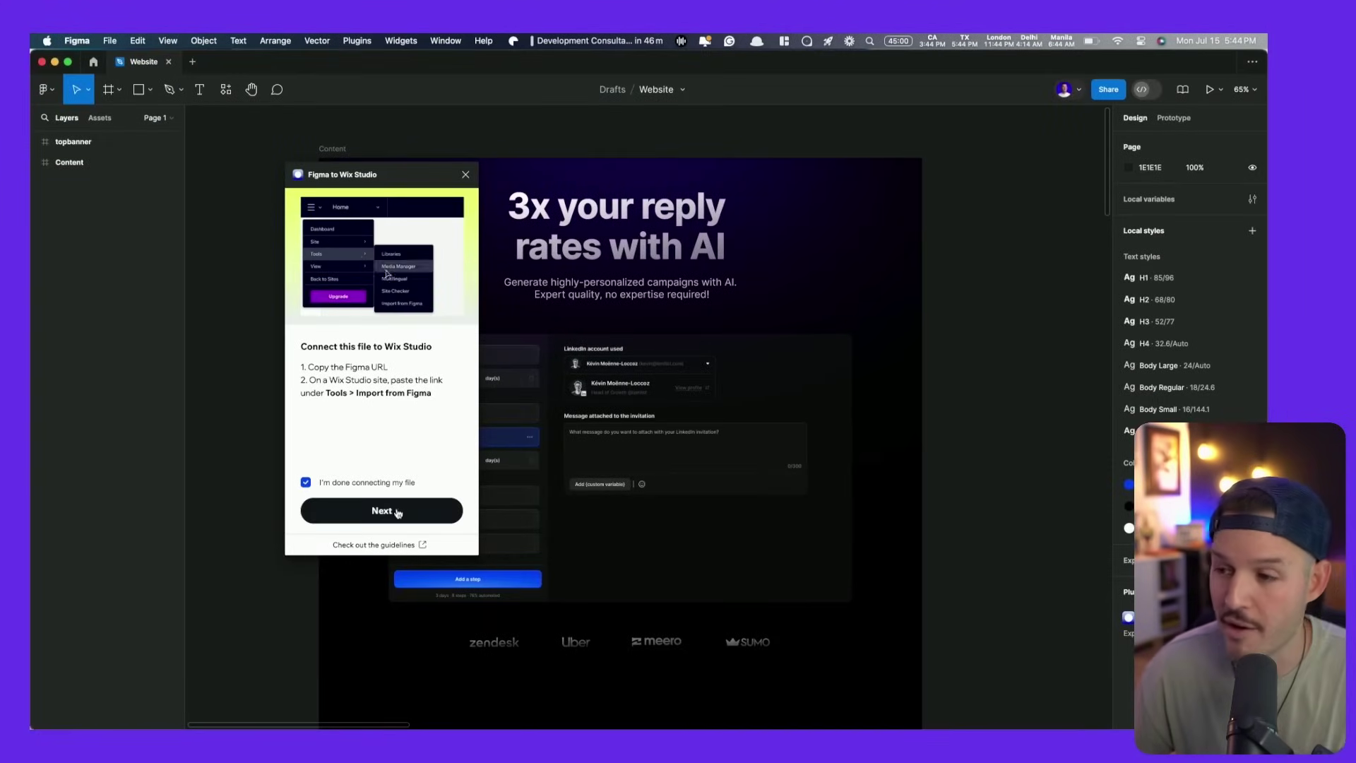
left_click(397, 511)
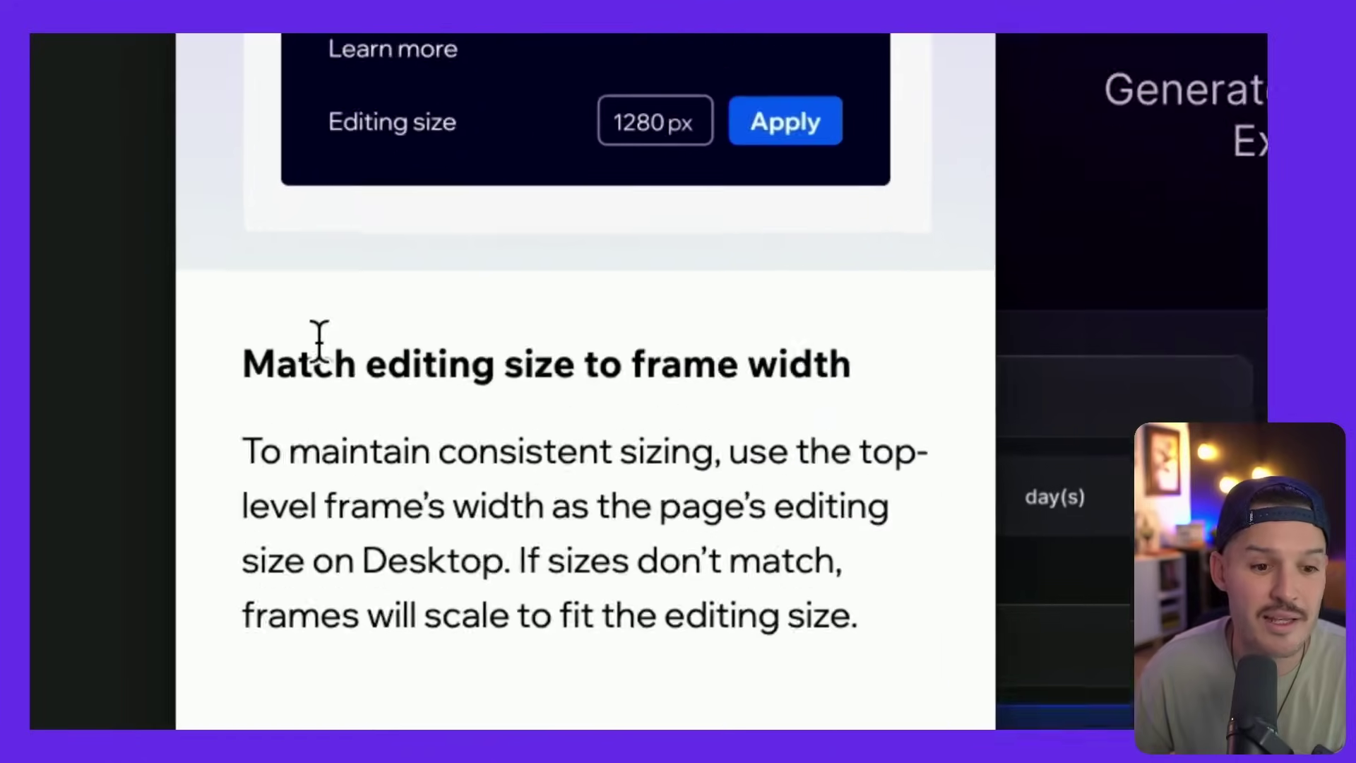
left_click_drag(319, 345, 417, 346)
left_click_drag(761, 365, 859, 366)
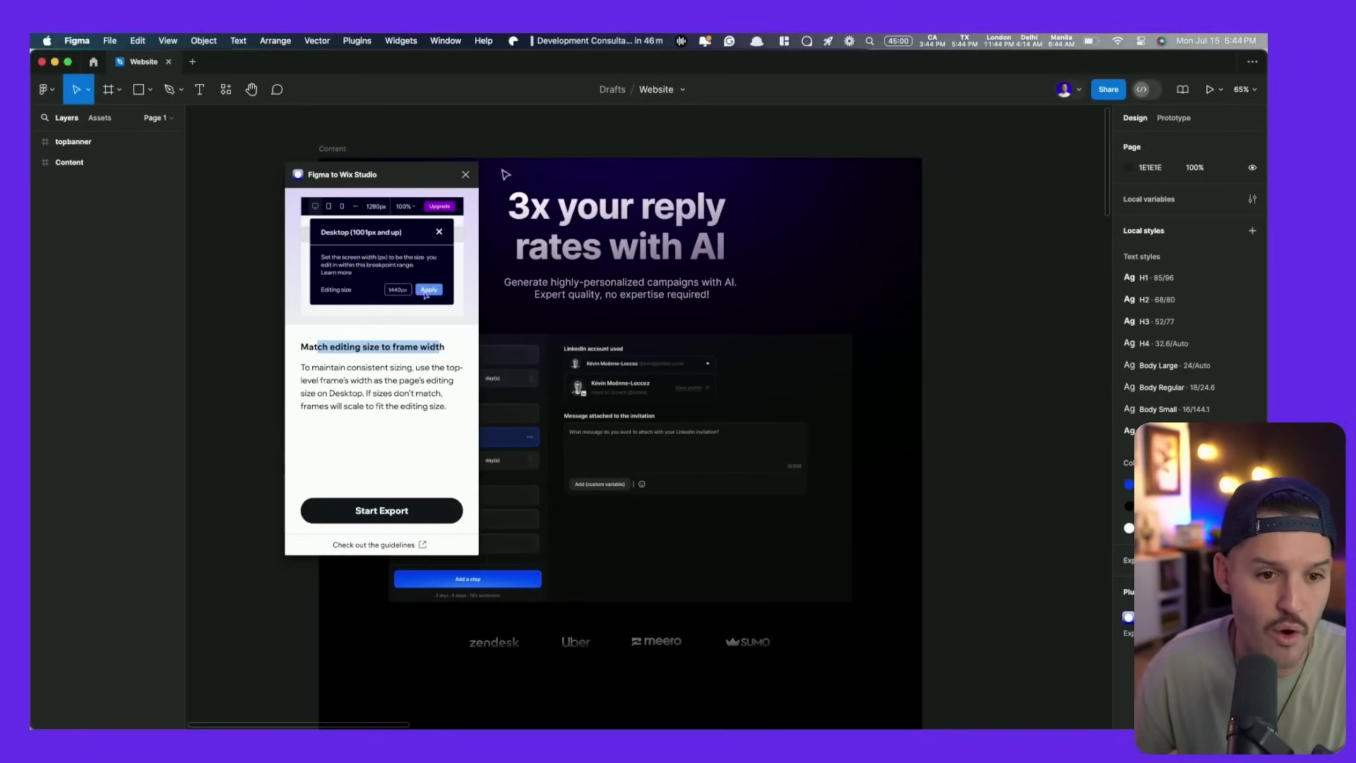
scroll(506, 175, "left", 5)
left_click(672, 184)
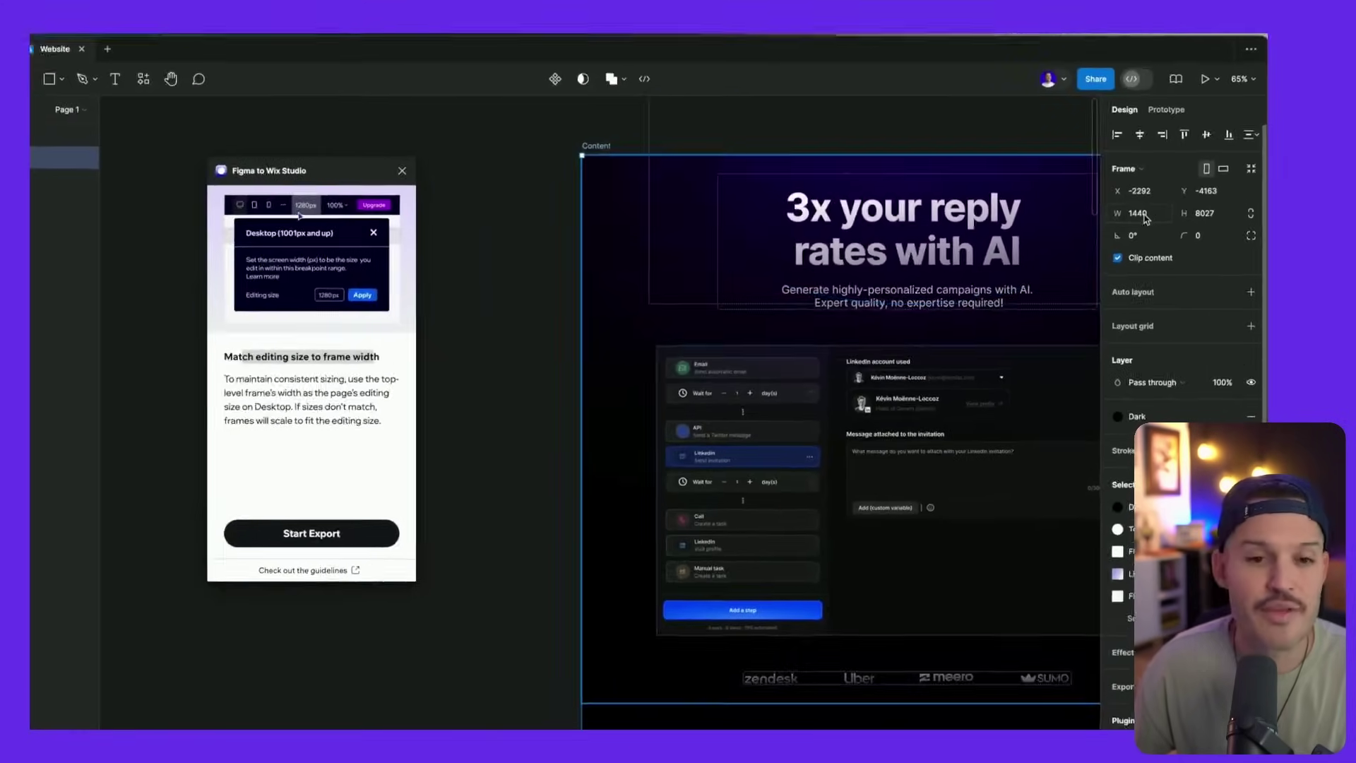
key("ctrl+Right")
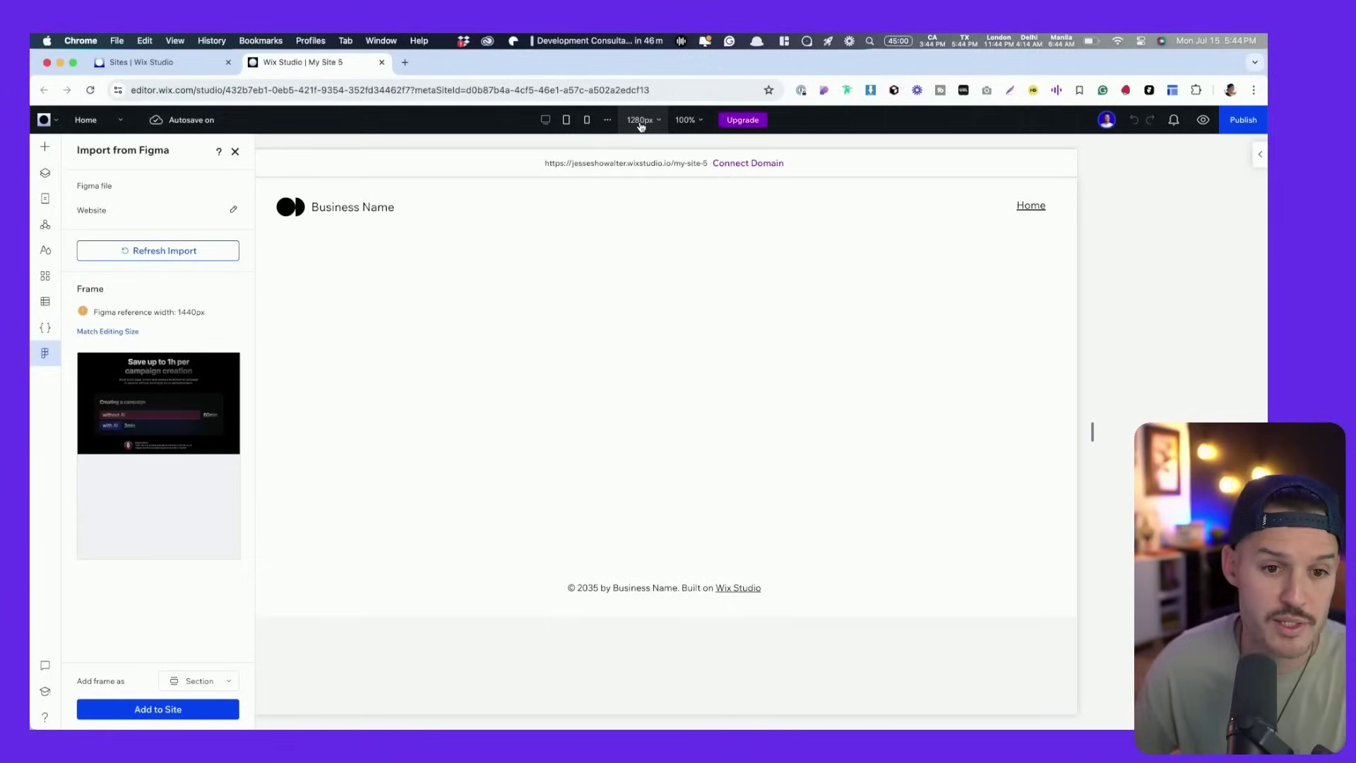
Change the desktop editing size from 1280px to 1440px
left_click(640, 121)
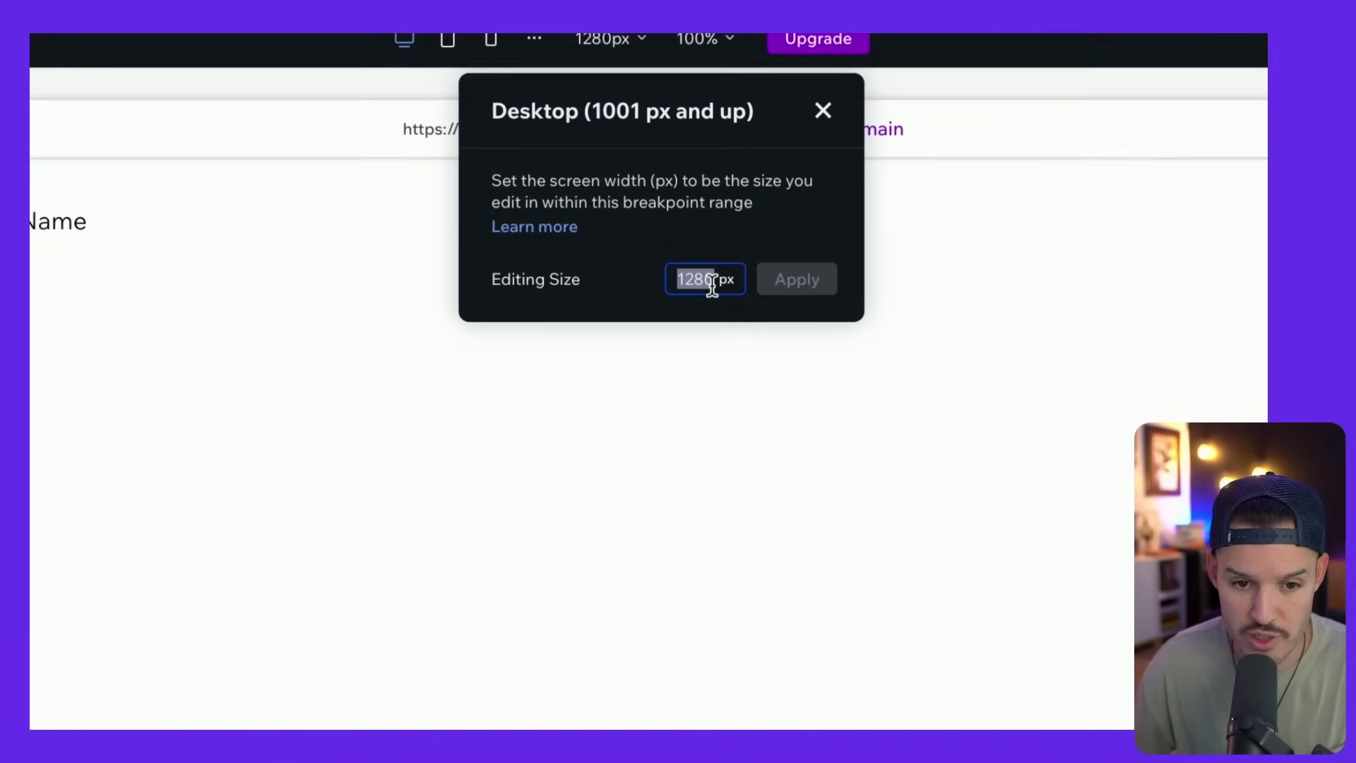
type("1440")
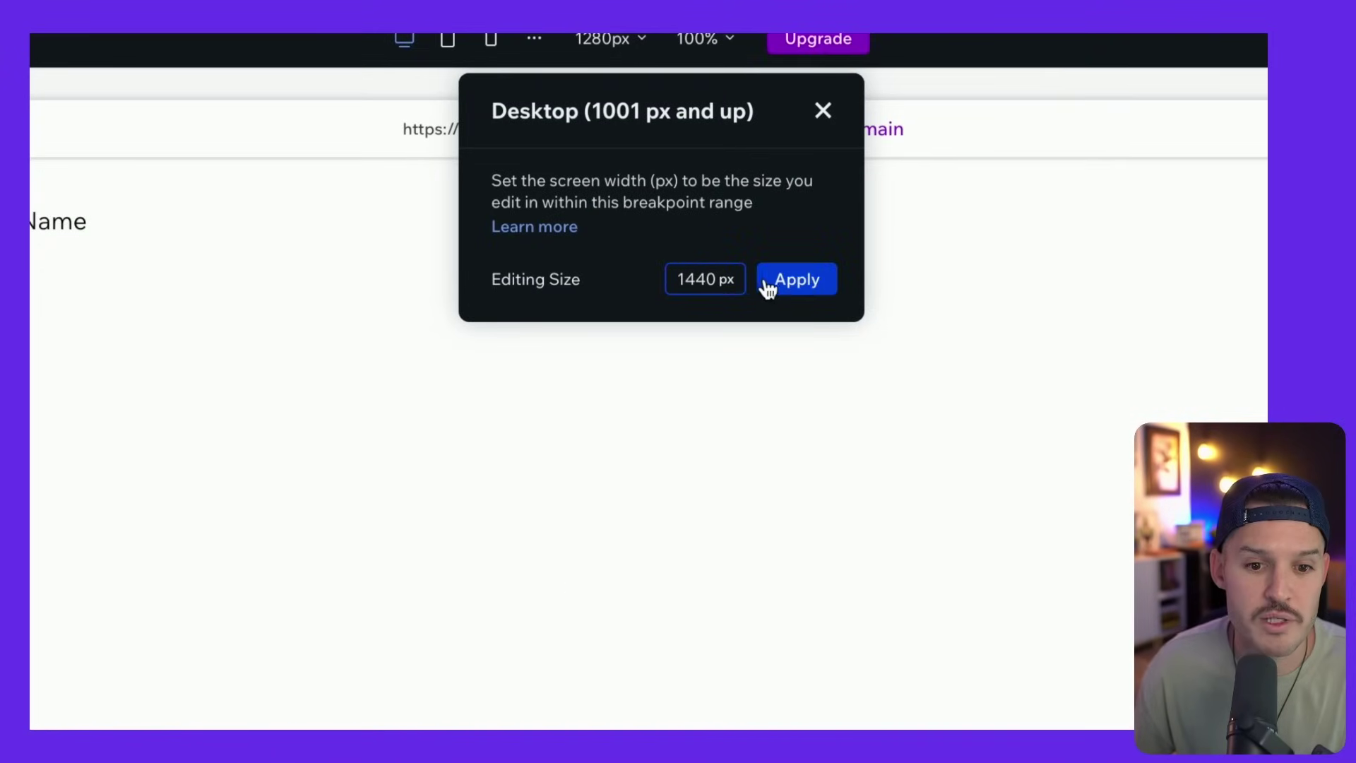
left_click(800, 282)
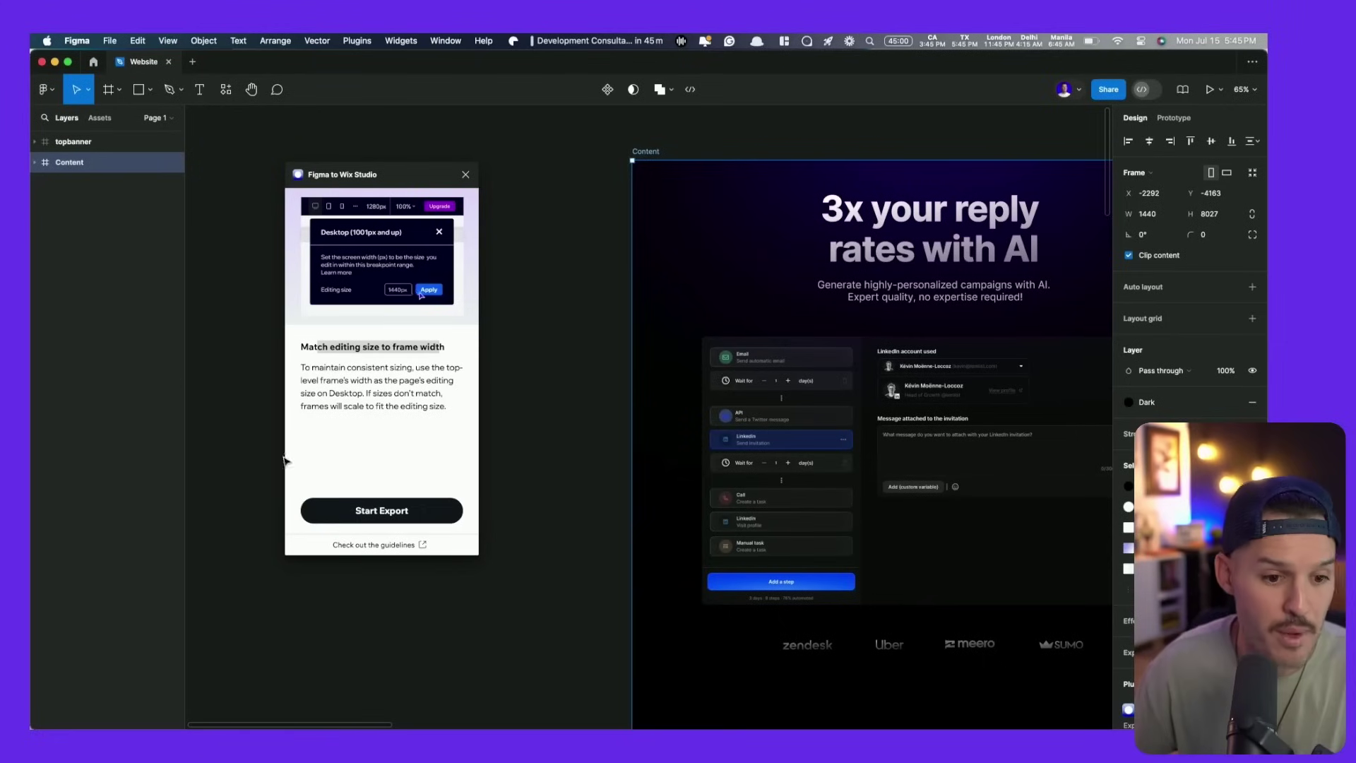
Start the Wix Studio export, move the plugin panel aside and deselect the Content frame
left_click(355, 512)
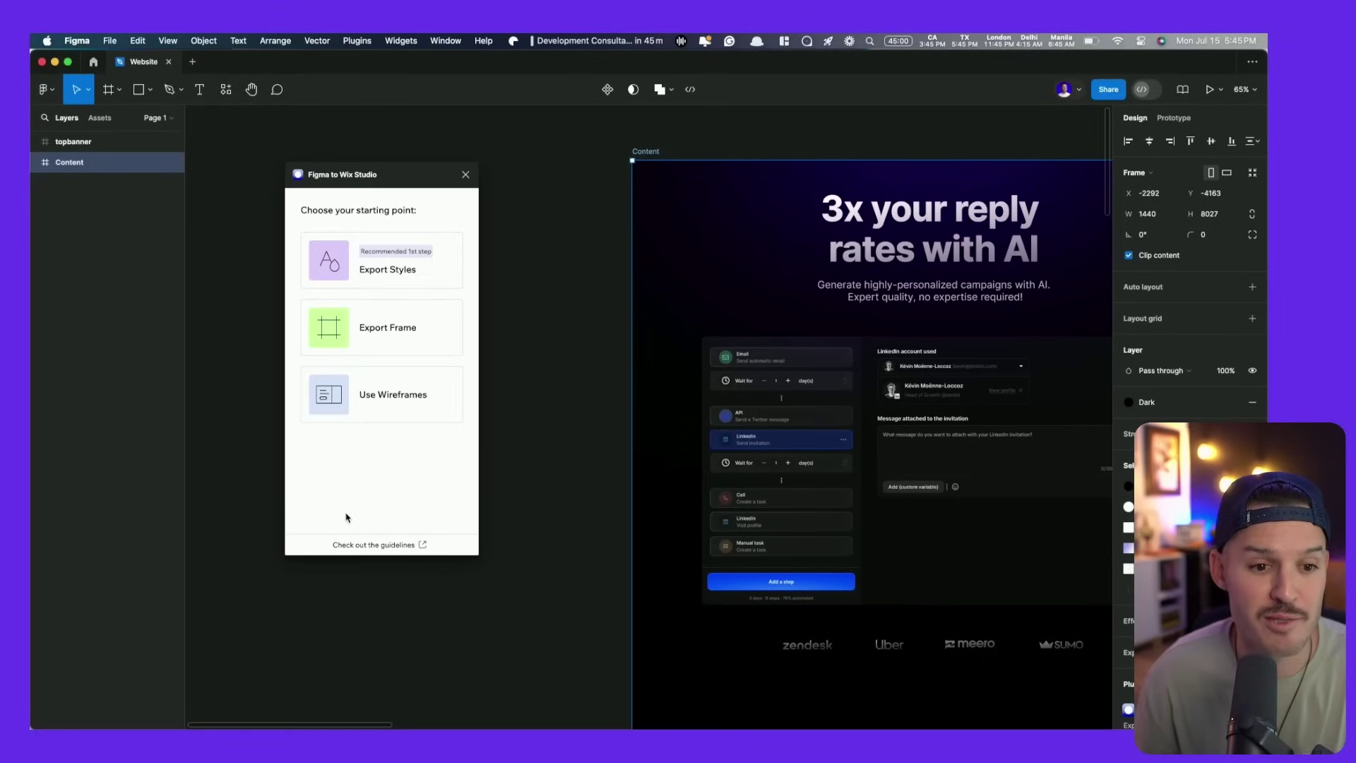
left_click_drag(367, 182, 457, 183)
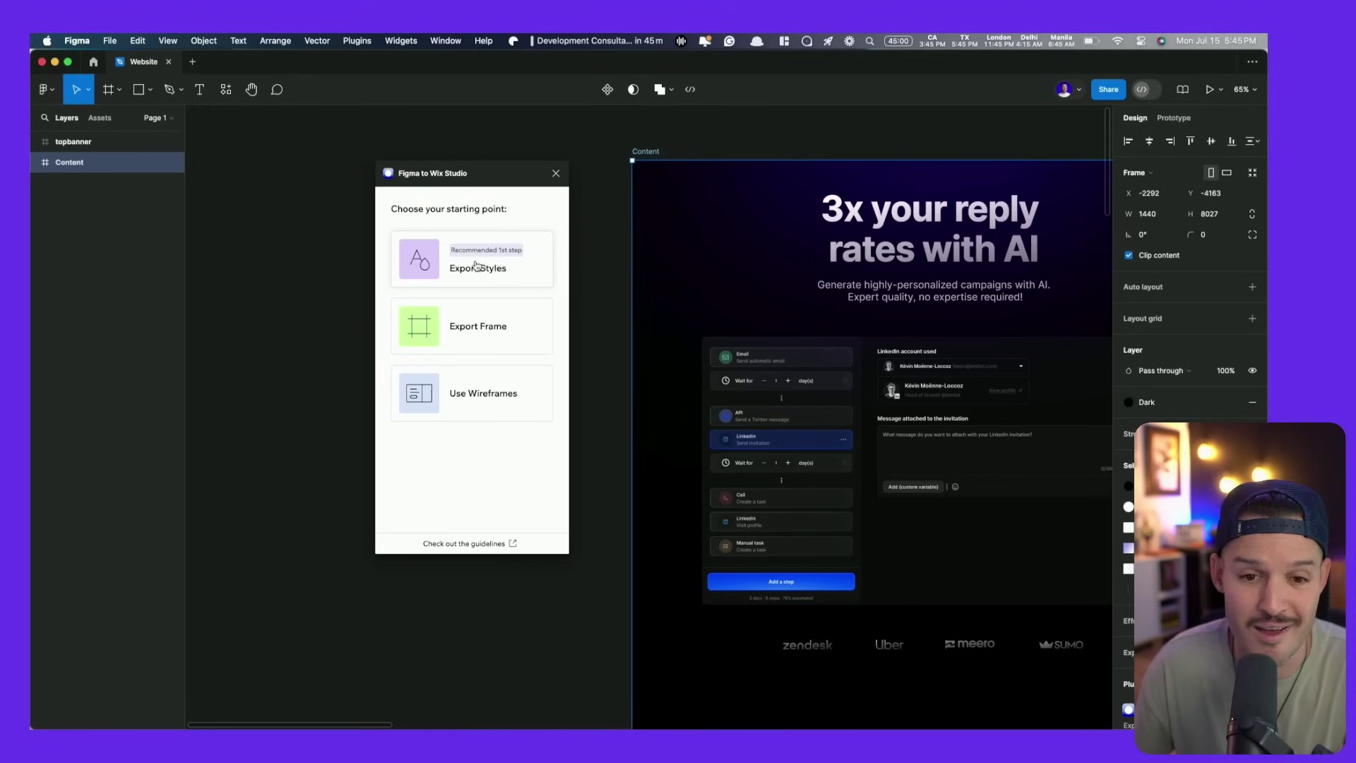
left_click(620, 410)
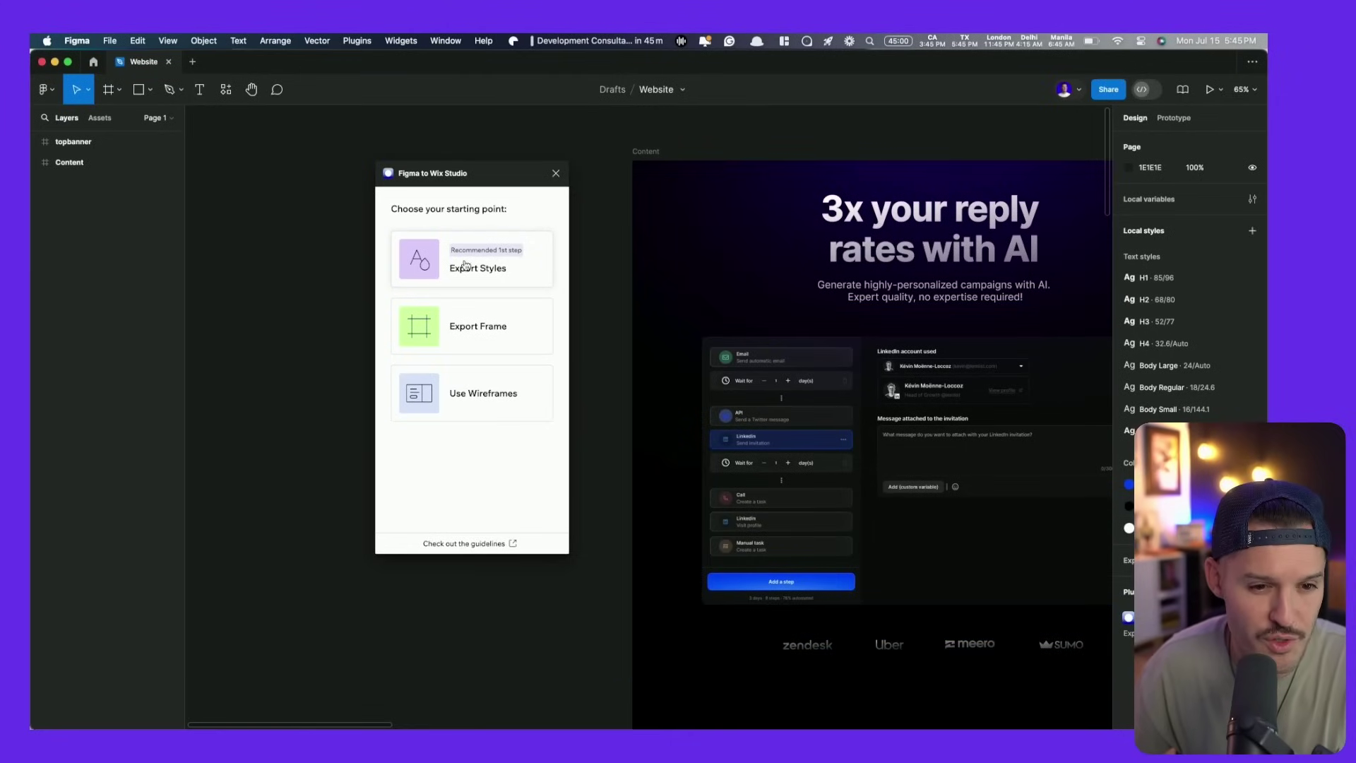
Export the Content frame's colour and Inter typography styles from the plugin
left_click(466, 266)
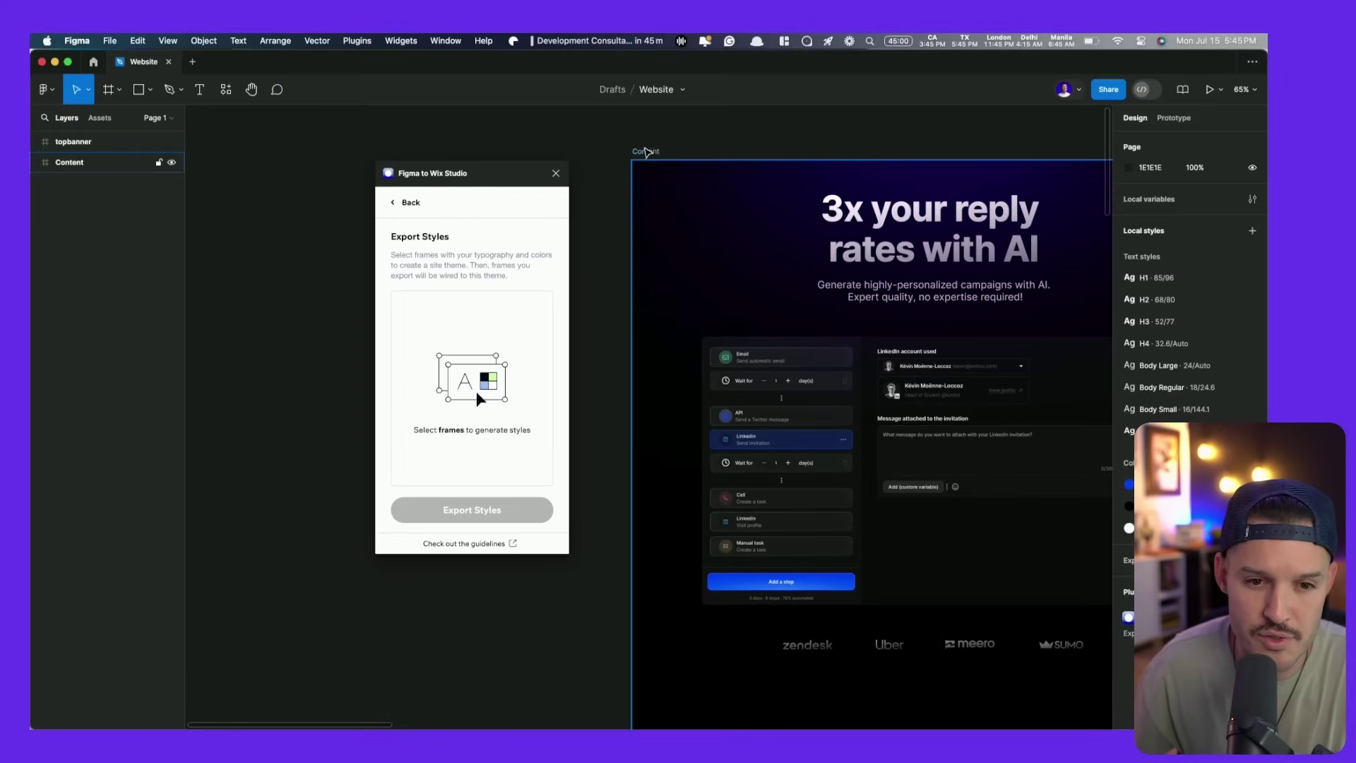
left_click(645, 152)
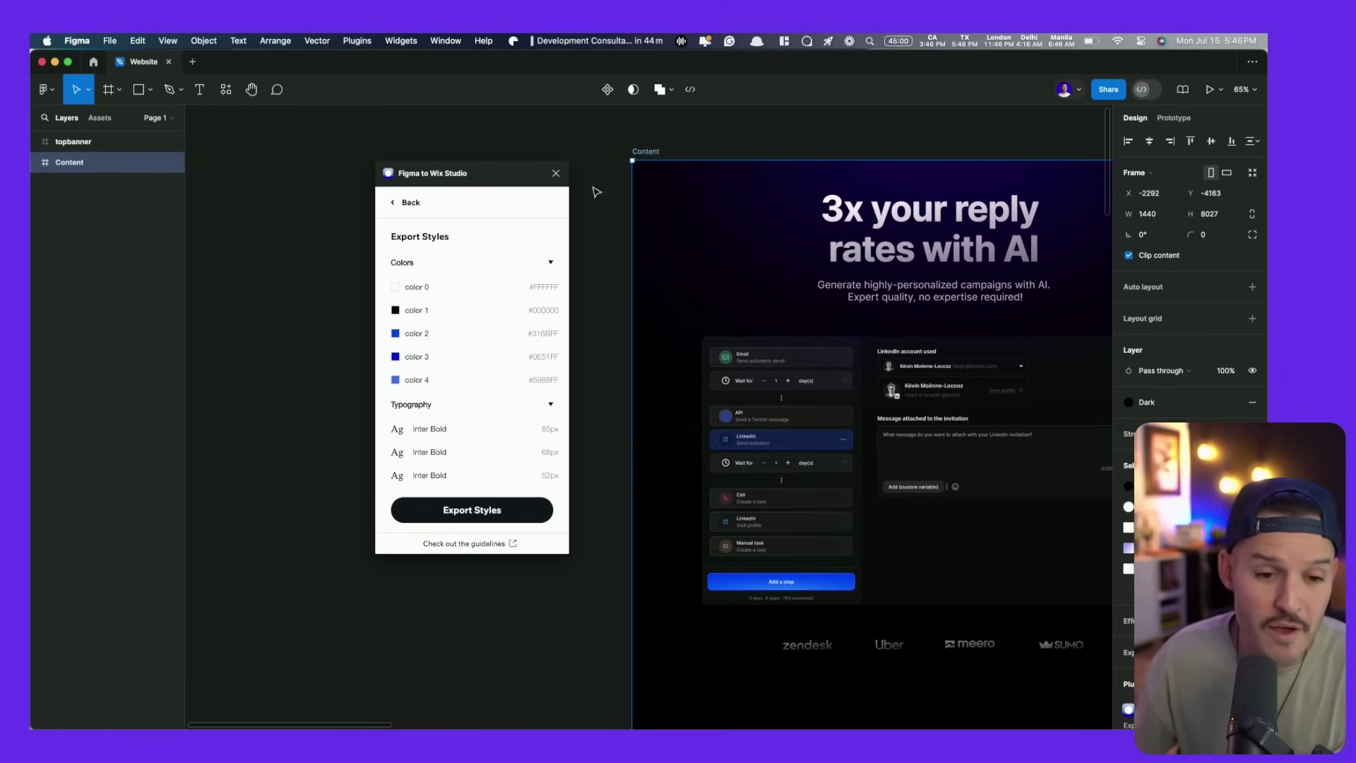
scroll(438, 339, "down", 2)
scroll(427, 322, "up", 2)
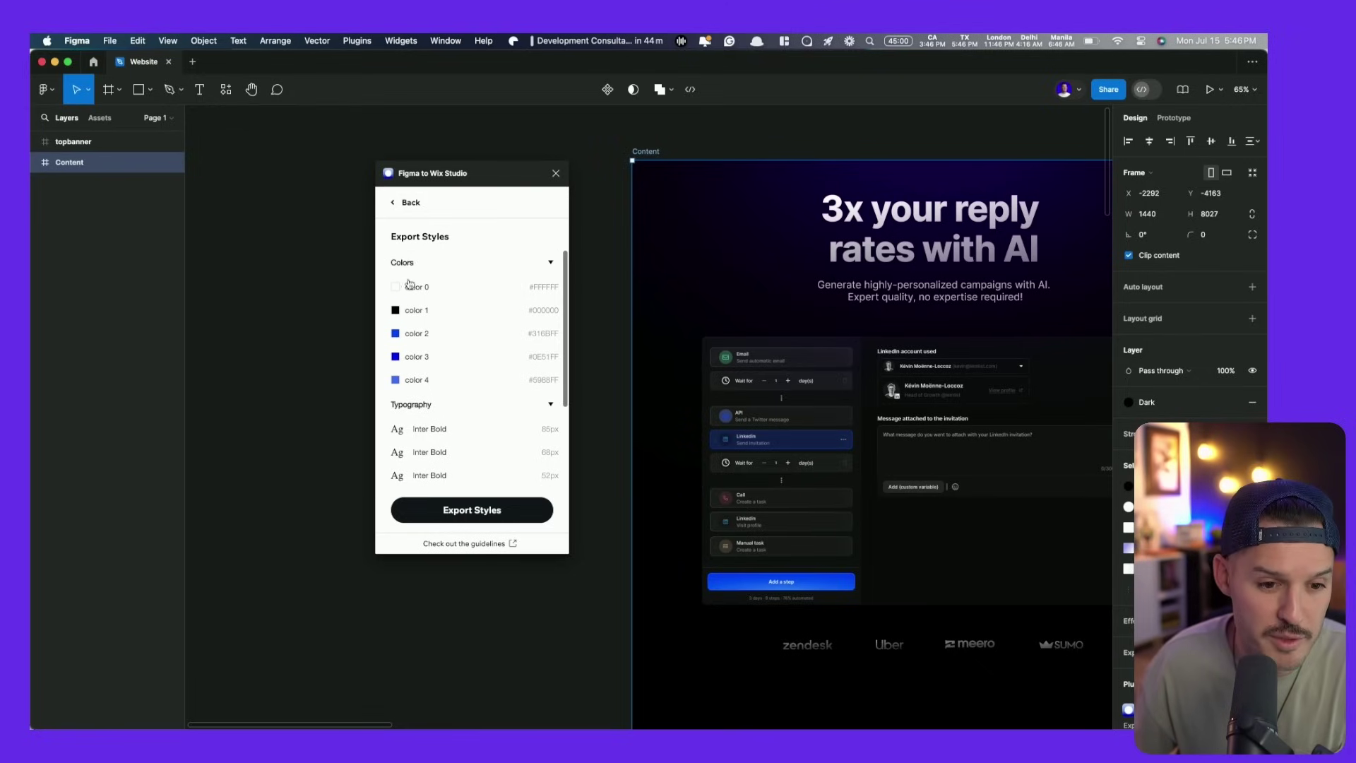
scroll(410, 310, "down", 2)
scroll(432, 413, "down", 2)
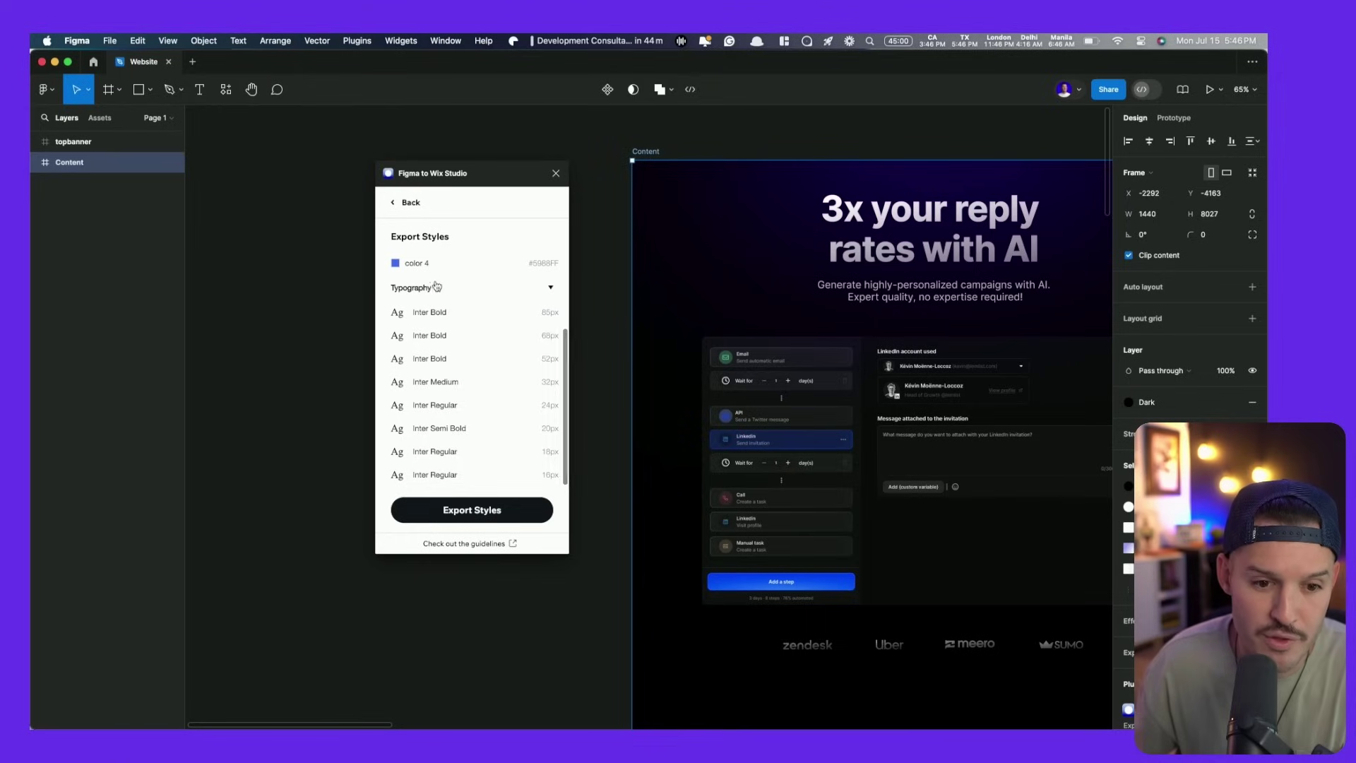
left_click(473, 511)
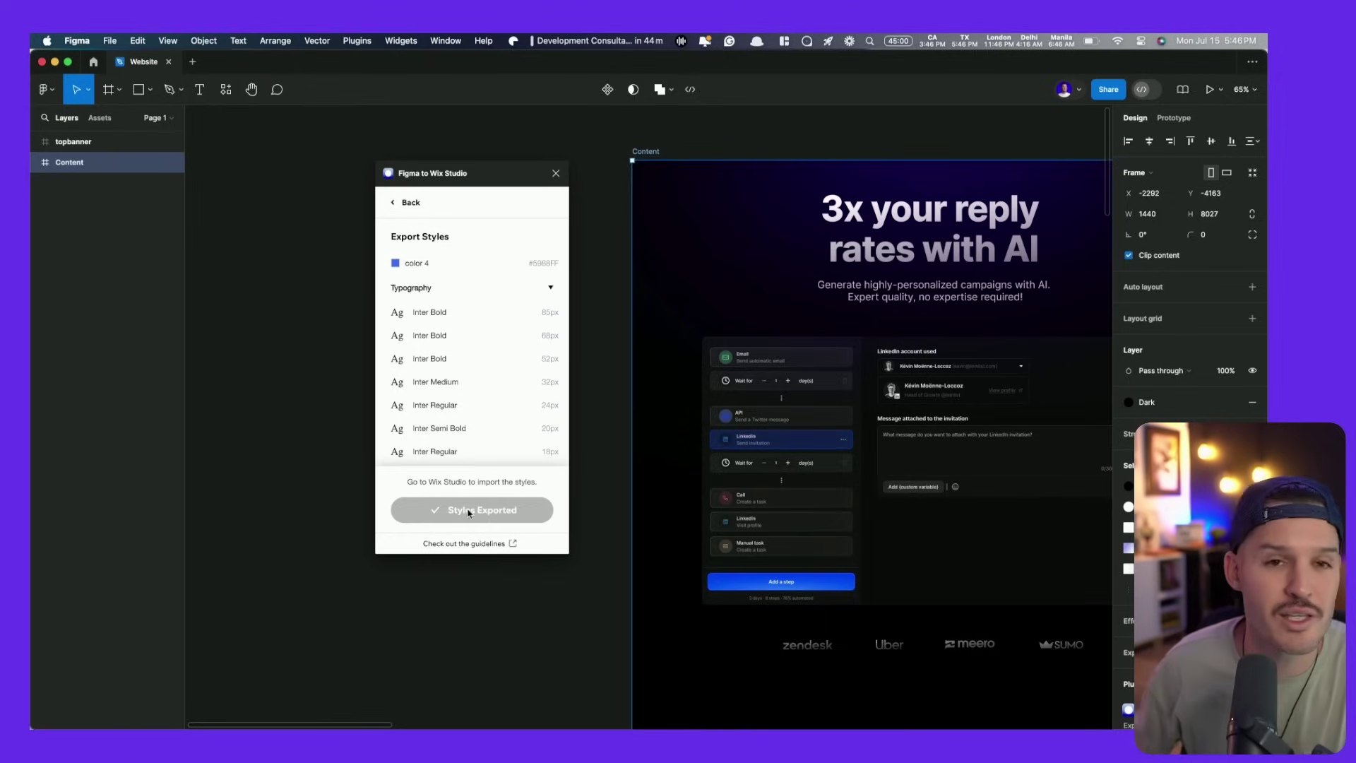
Refresh the Figma import and apply its colours and Inter text styles to the site
key("super+Tab")
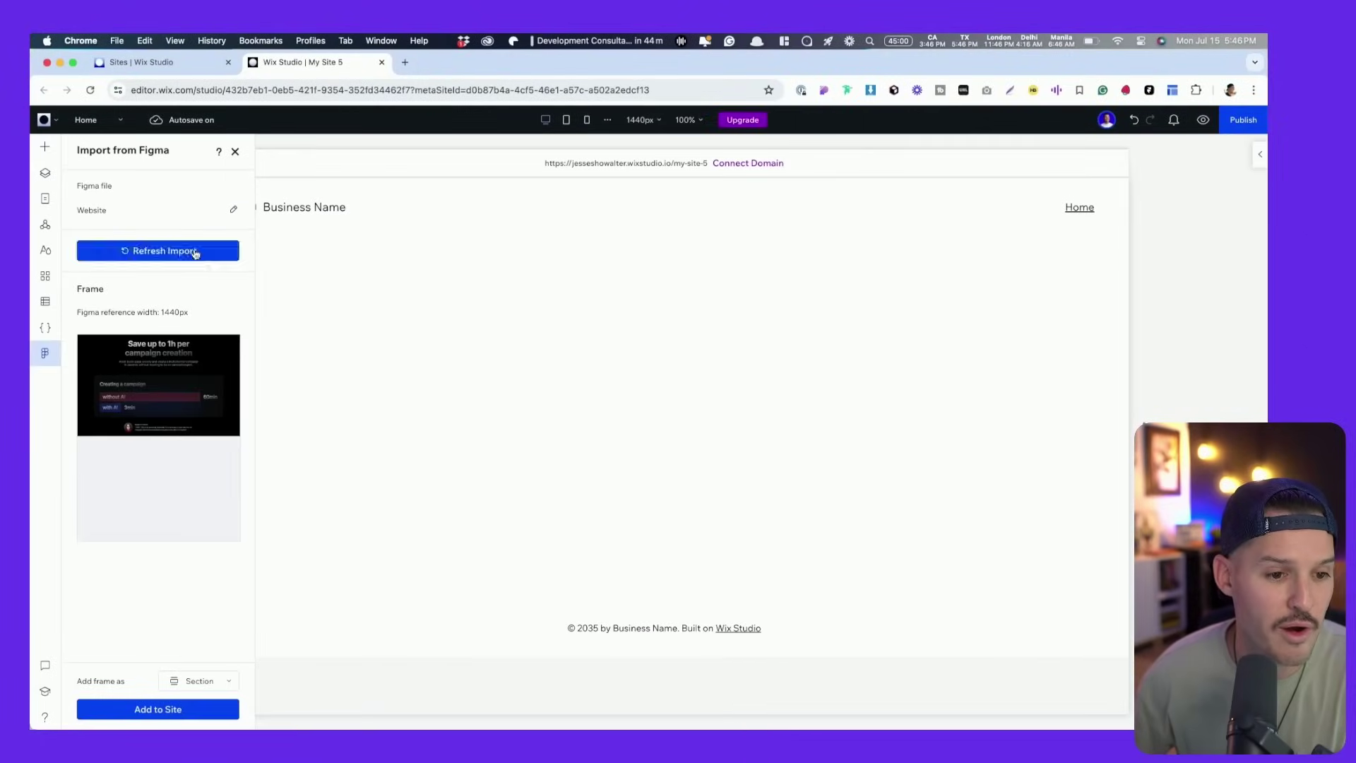
left_click(198, 252)
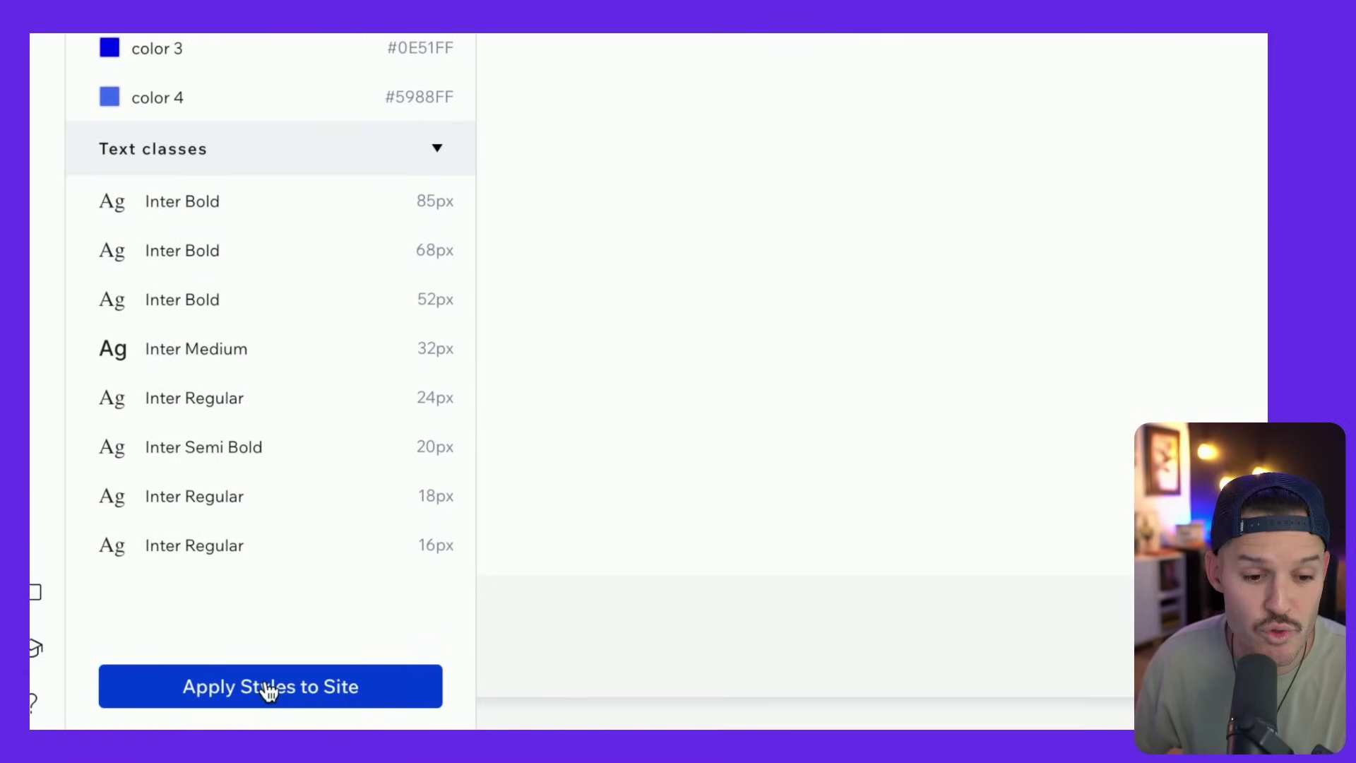
left_click(268, 689)
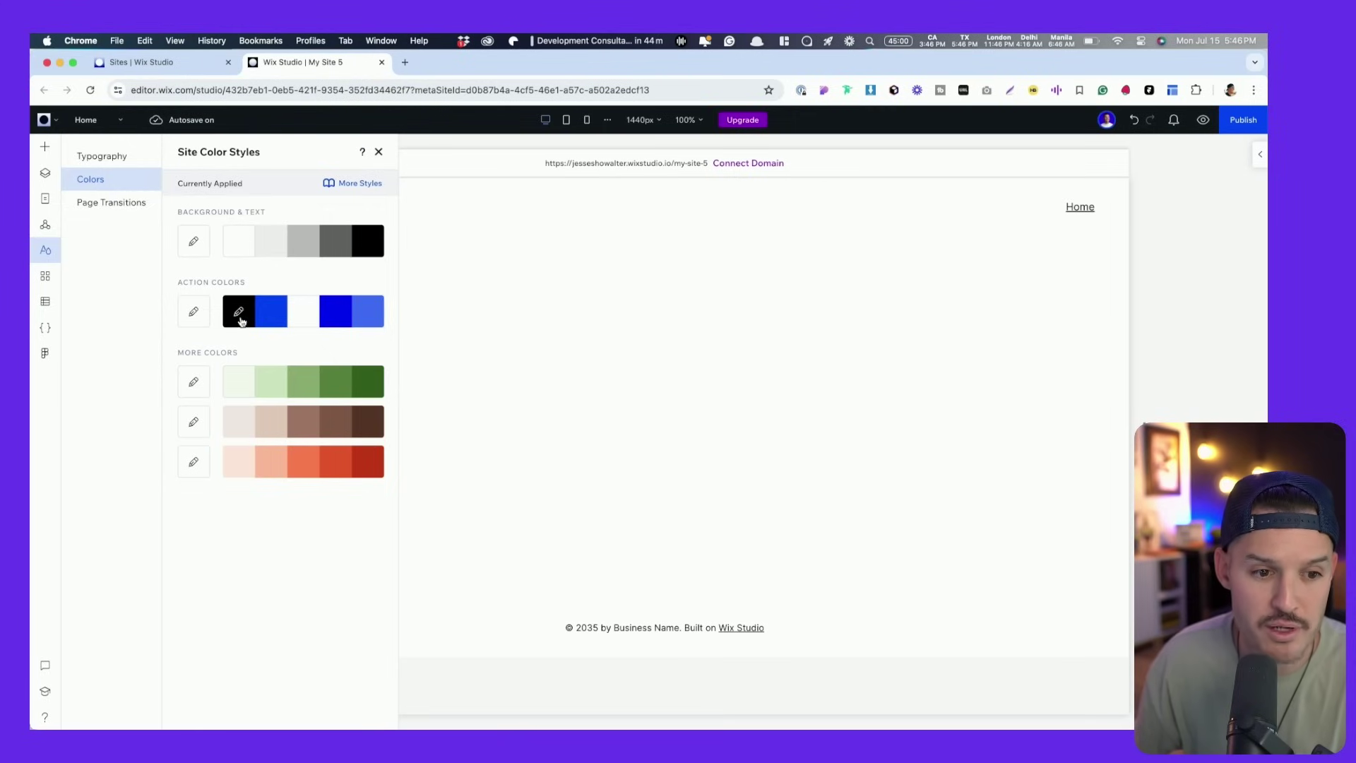
Browse the Inter typography styles and inspect Heading 6, still in Wix Madefor Display Bold
left_click(113, 156)
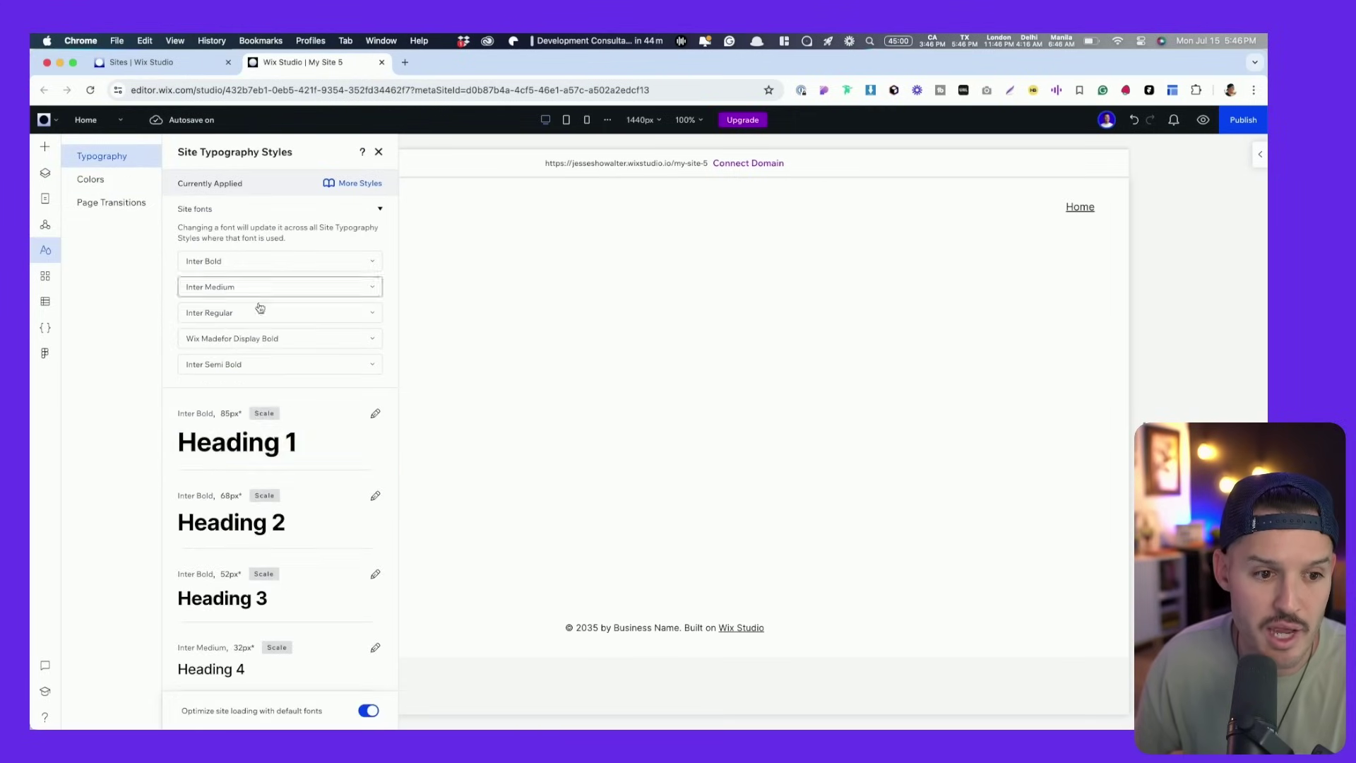
scroll(237, 571, "down", 5)
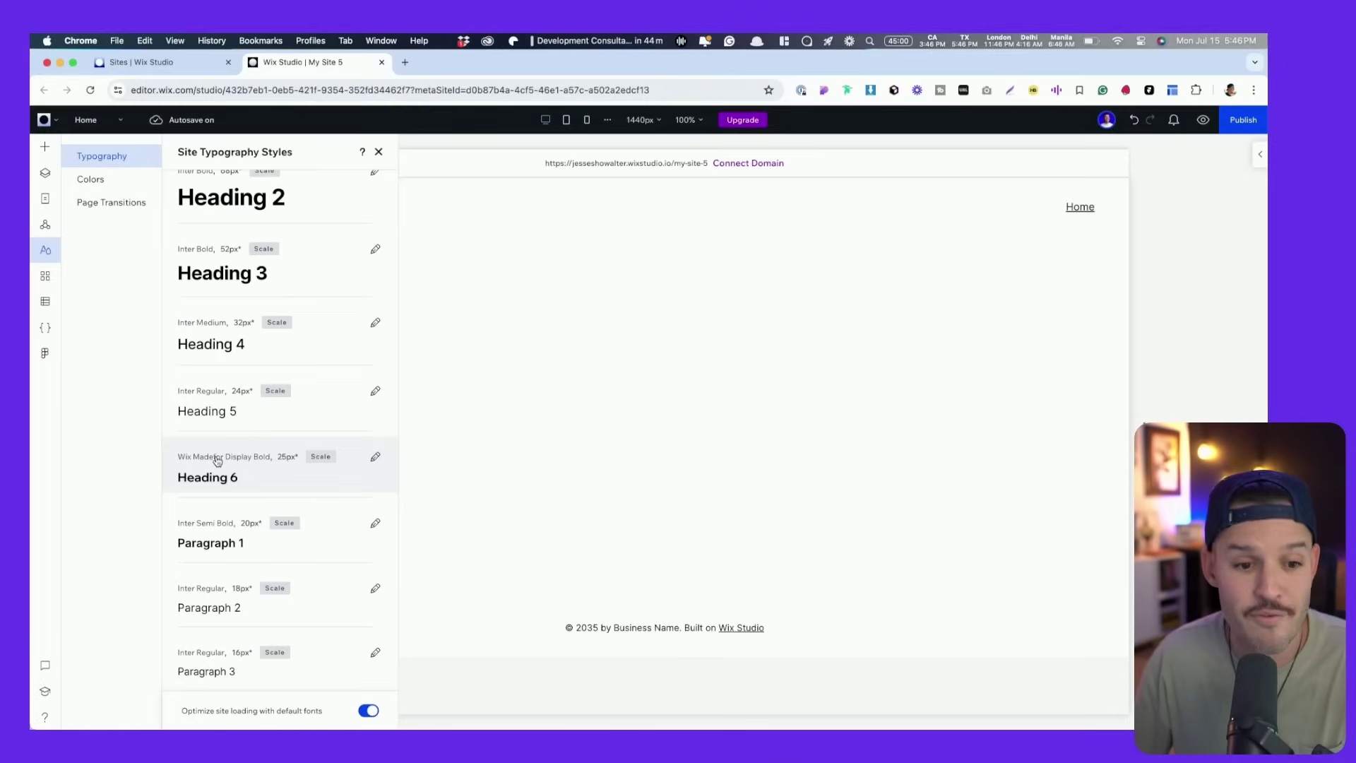
left_click(375, 456)
left_click(742, 427)
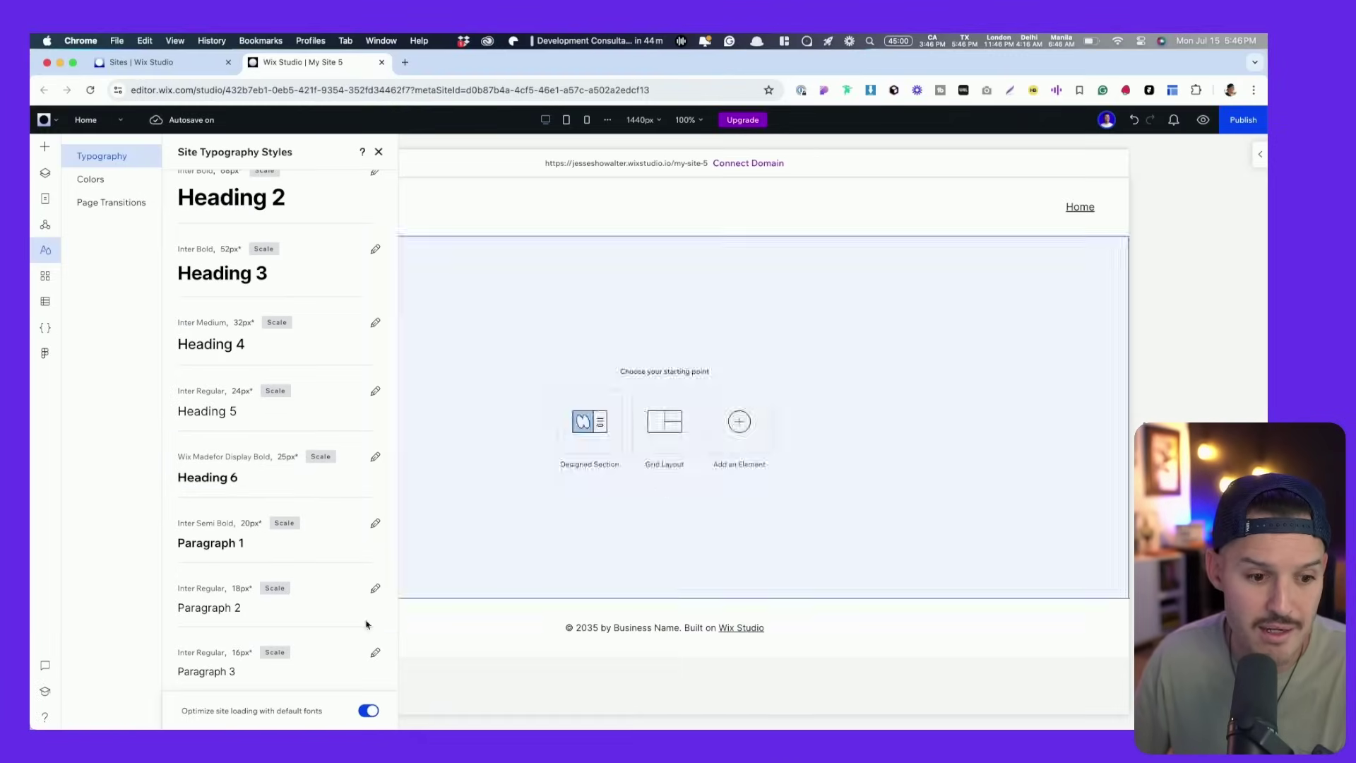
Set the page transition to Out-In
left_click(108, 209)
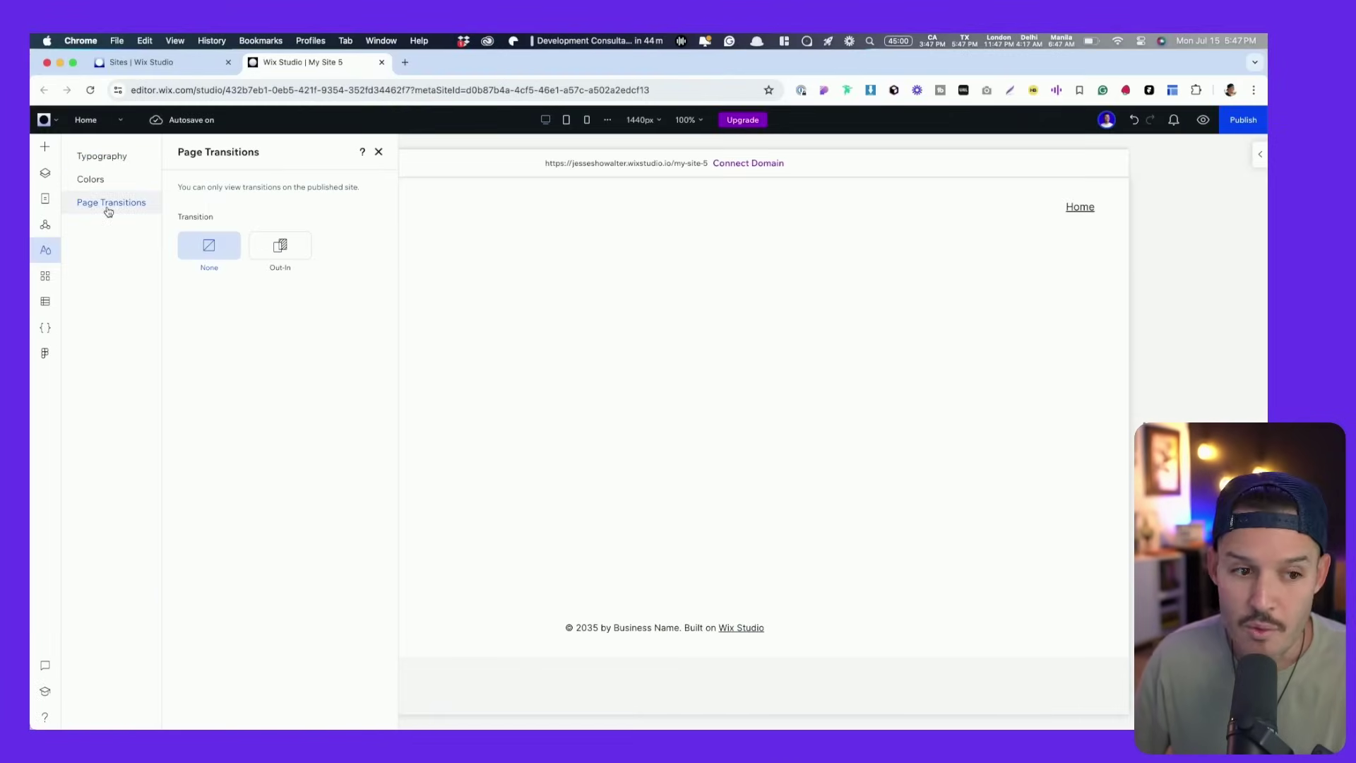
left_click(286, 246)
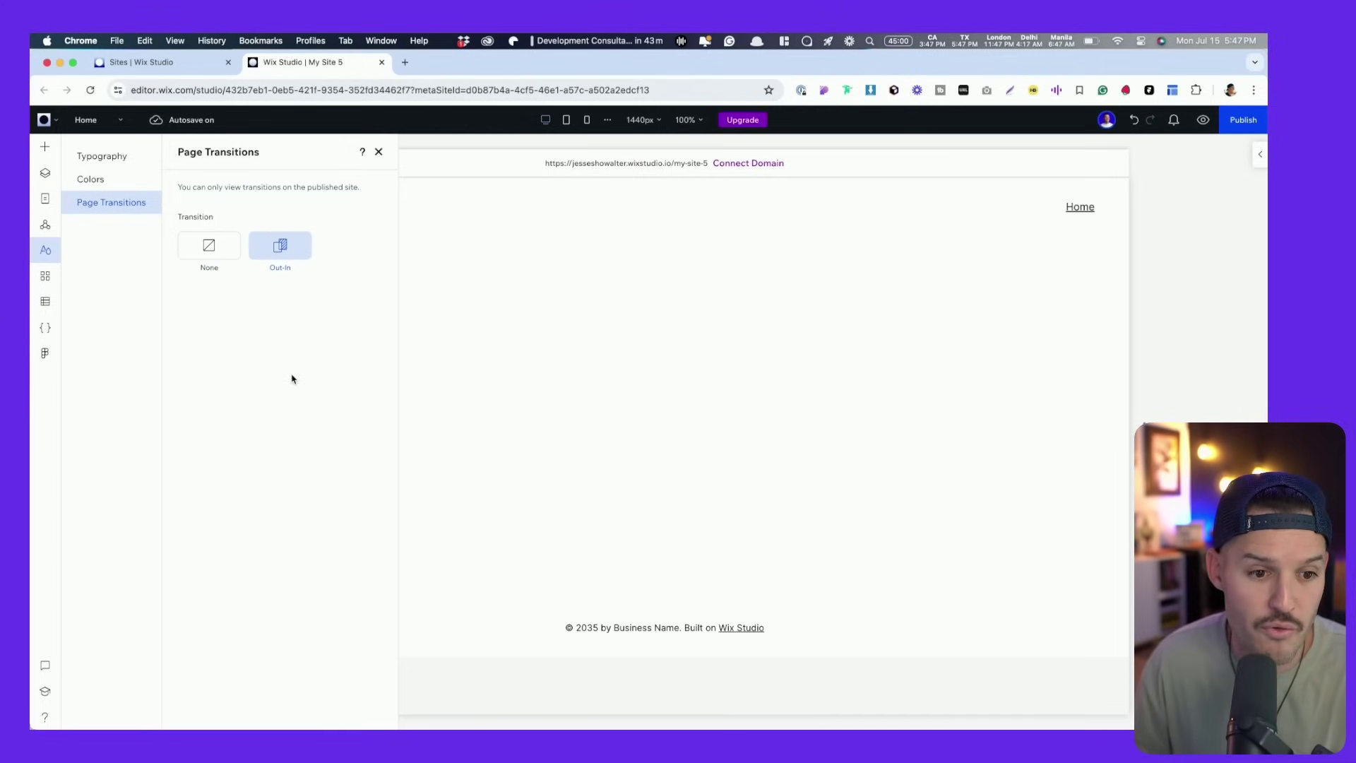
left_click(380, 153)
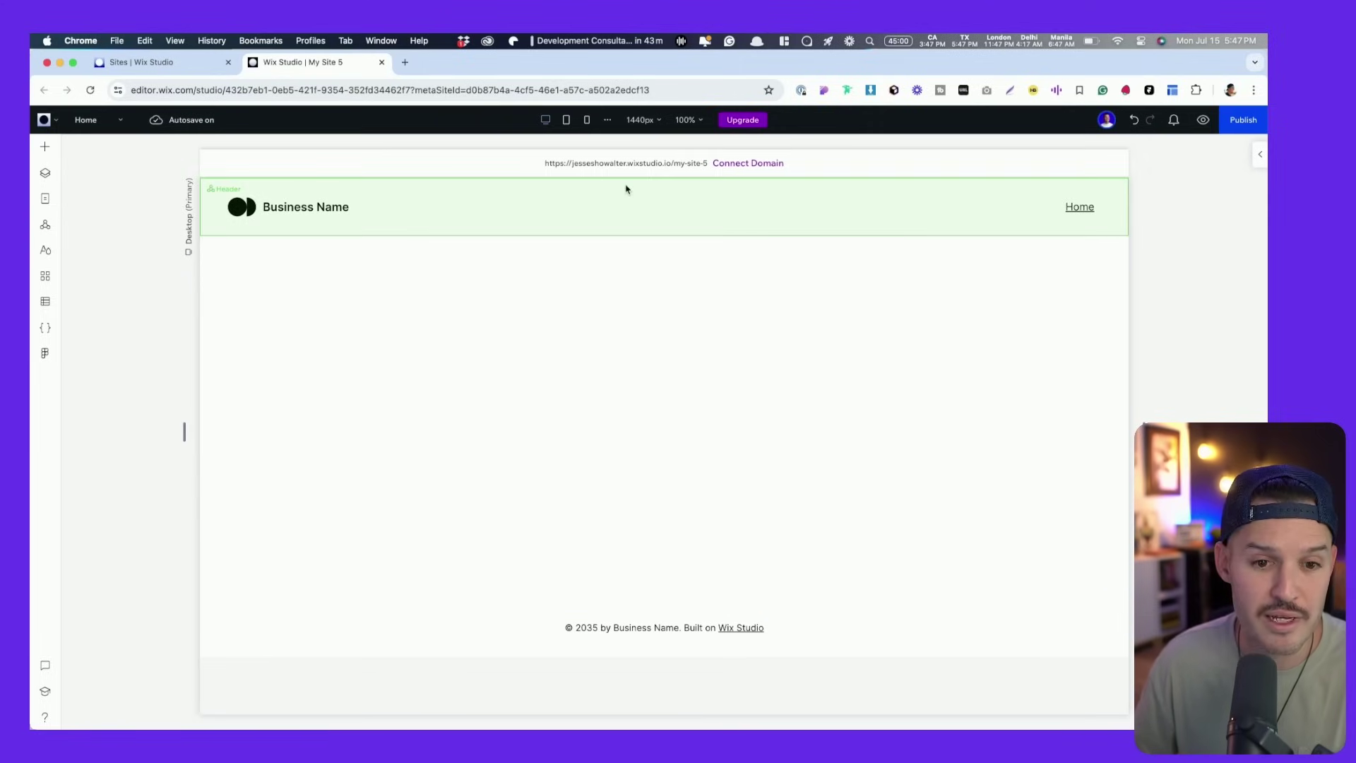
Delete the page header and footer, leaving only the empty section
left_click(615, 203)
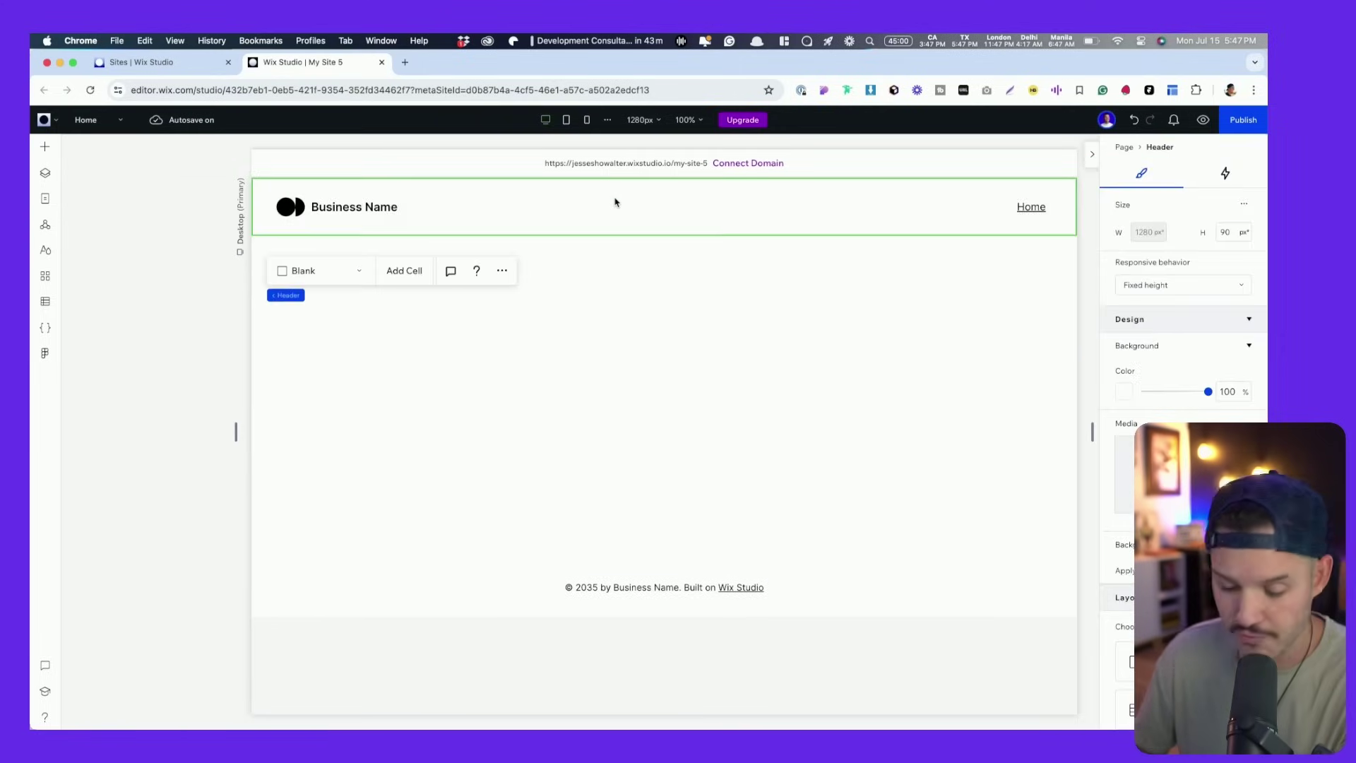
key("Delete")
left_click(999, 533)
key("Delete")
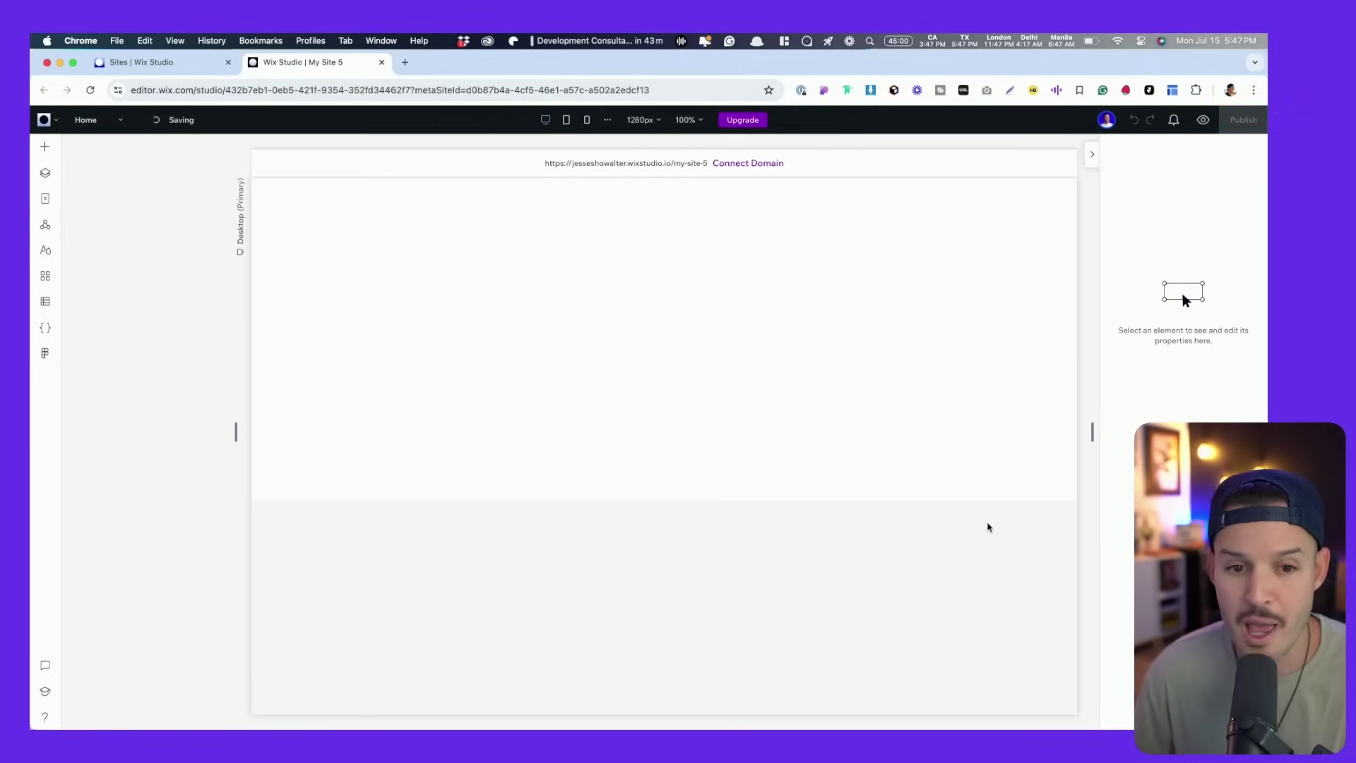
left_click(447, 313)
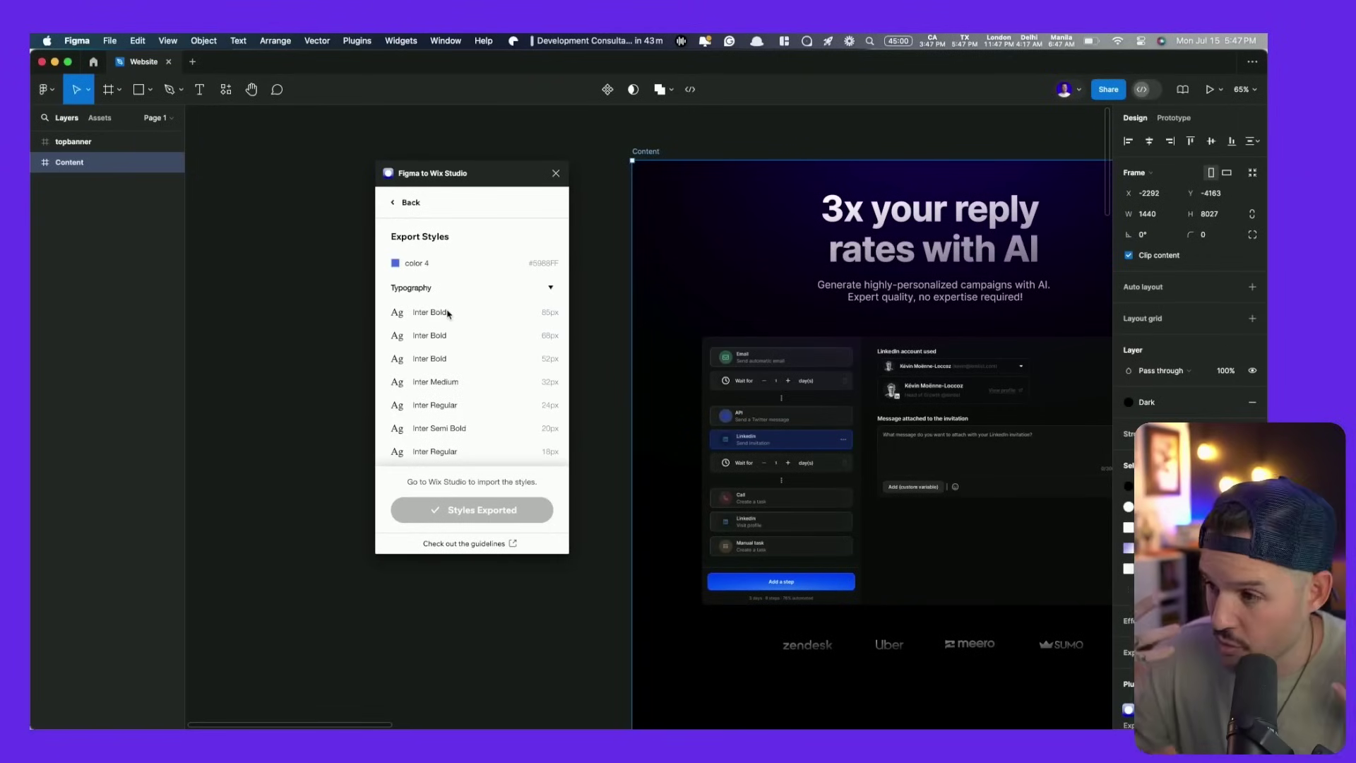
Select the Hero frame under Content and export it as a single frame via the Wix Studio plugin
left_click(397, 205)
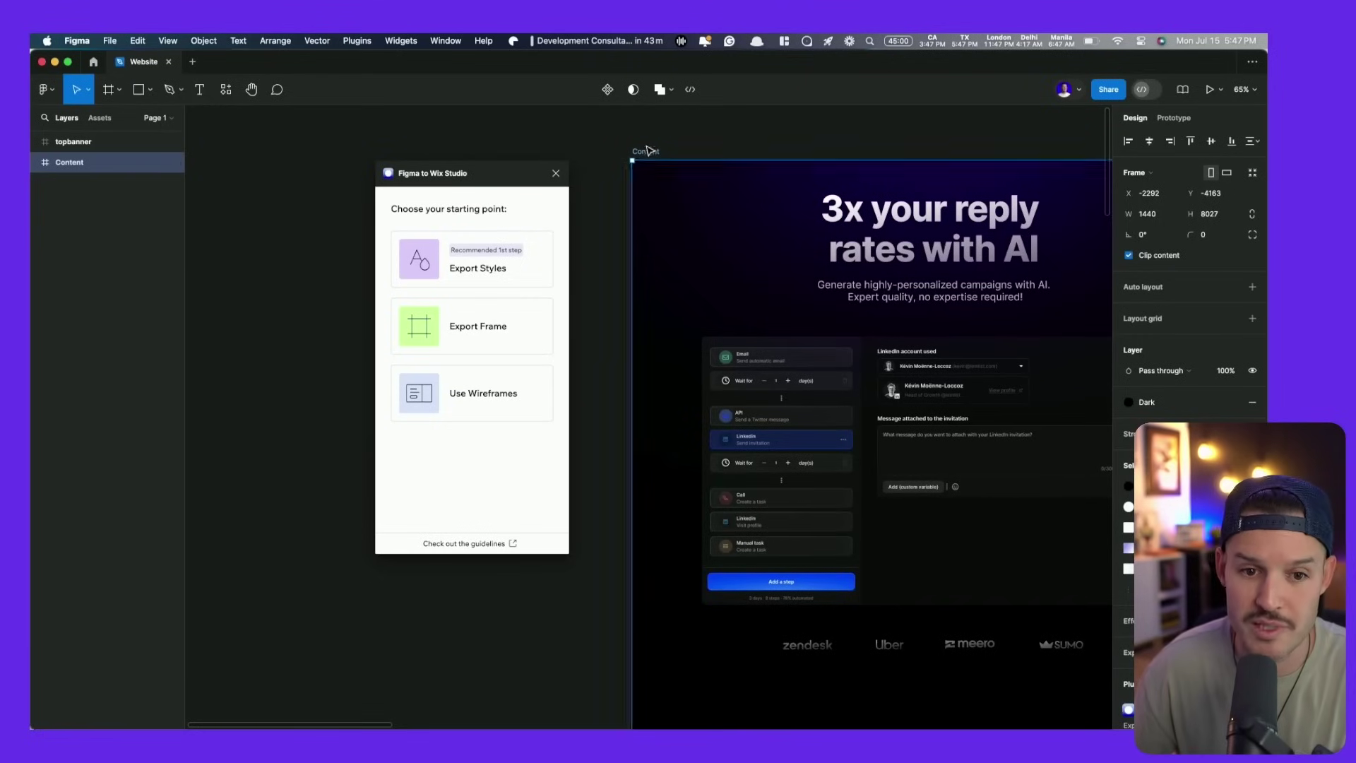
left_click(647, 150)
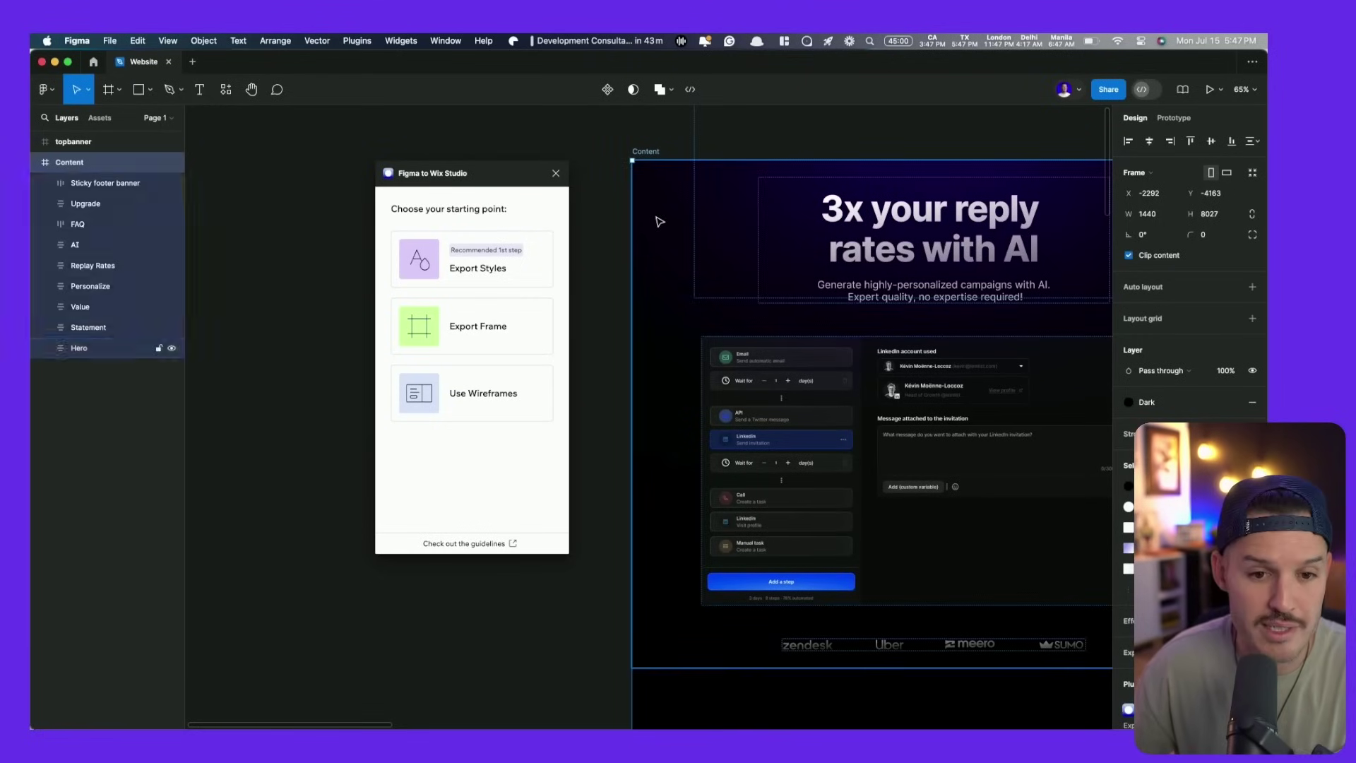
left_click(660, 221)
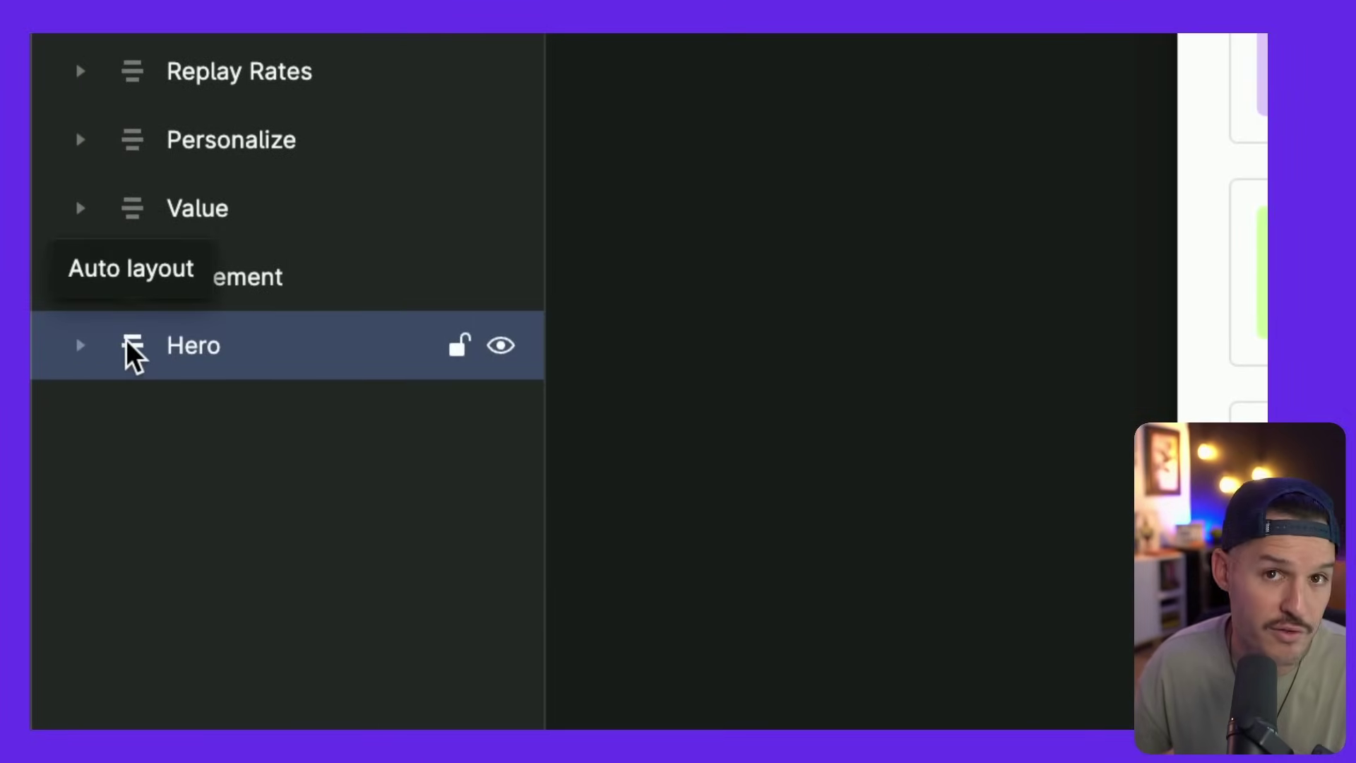
scroll(132, 105, "up", 5)
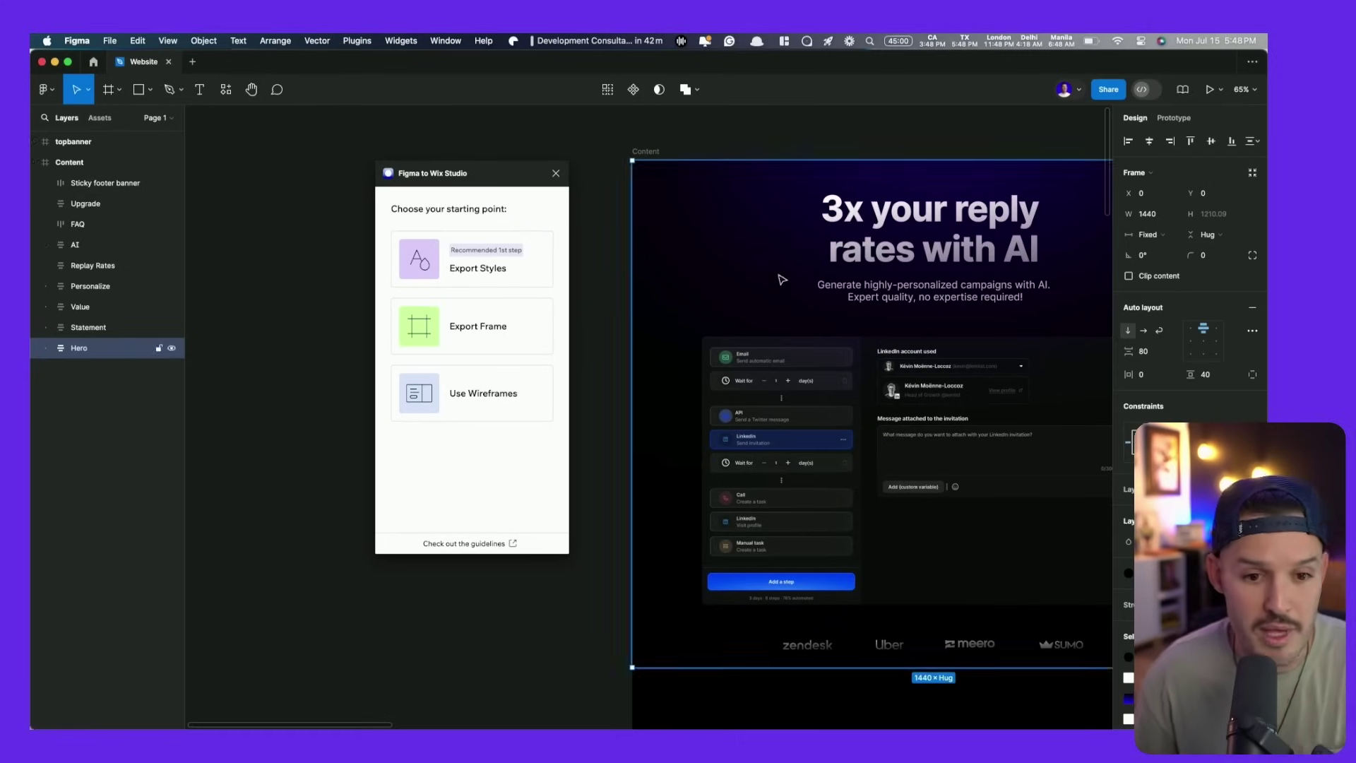
left_click(497, 325)
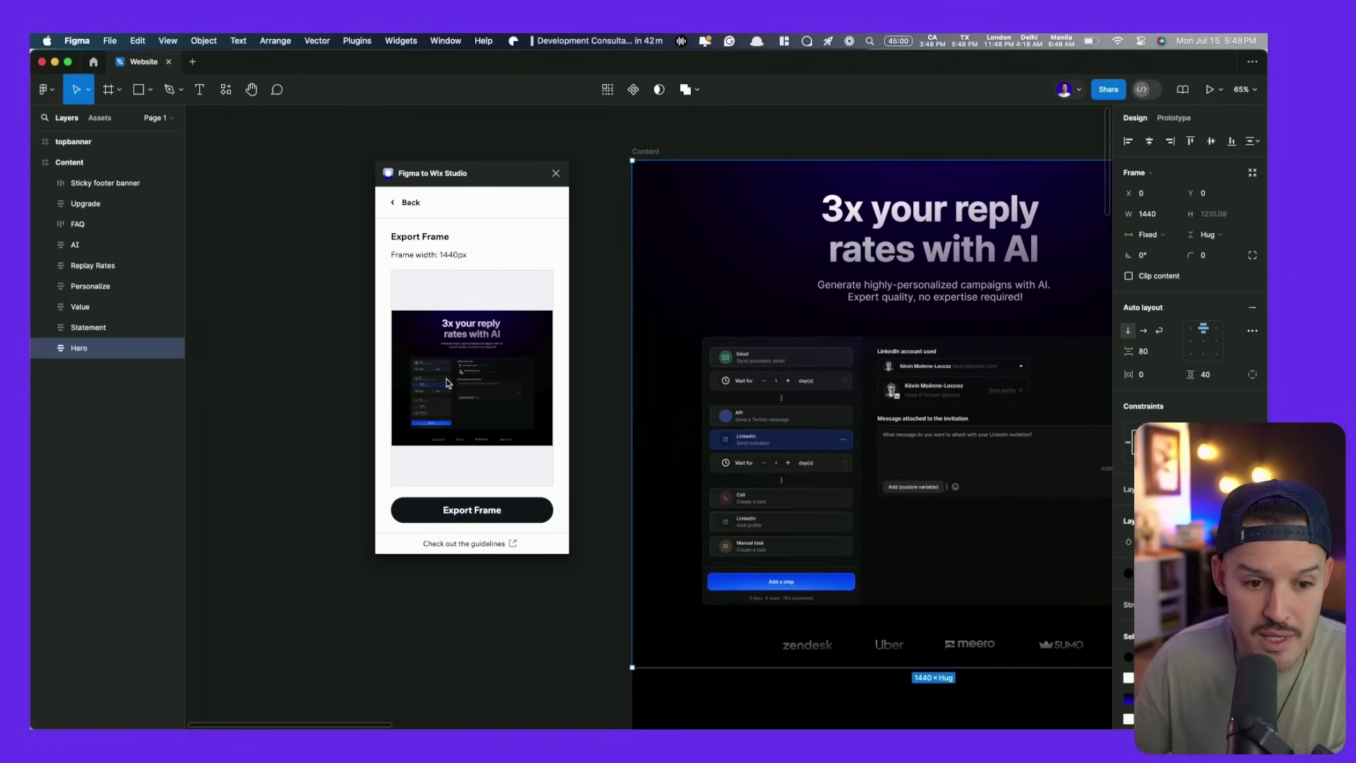
left_click(475, 514)
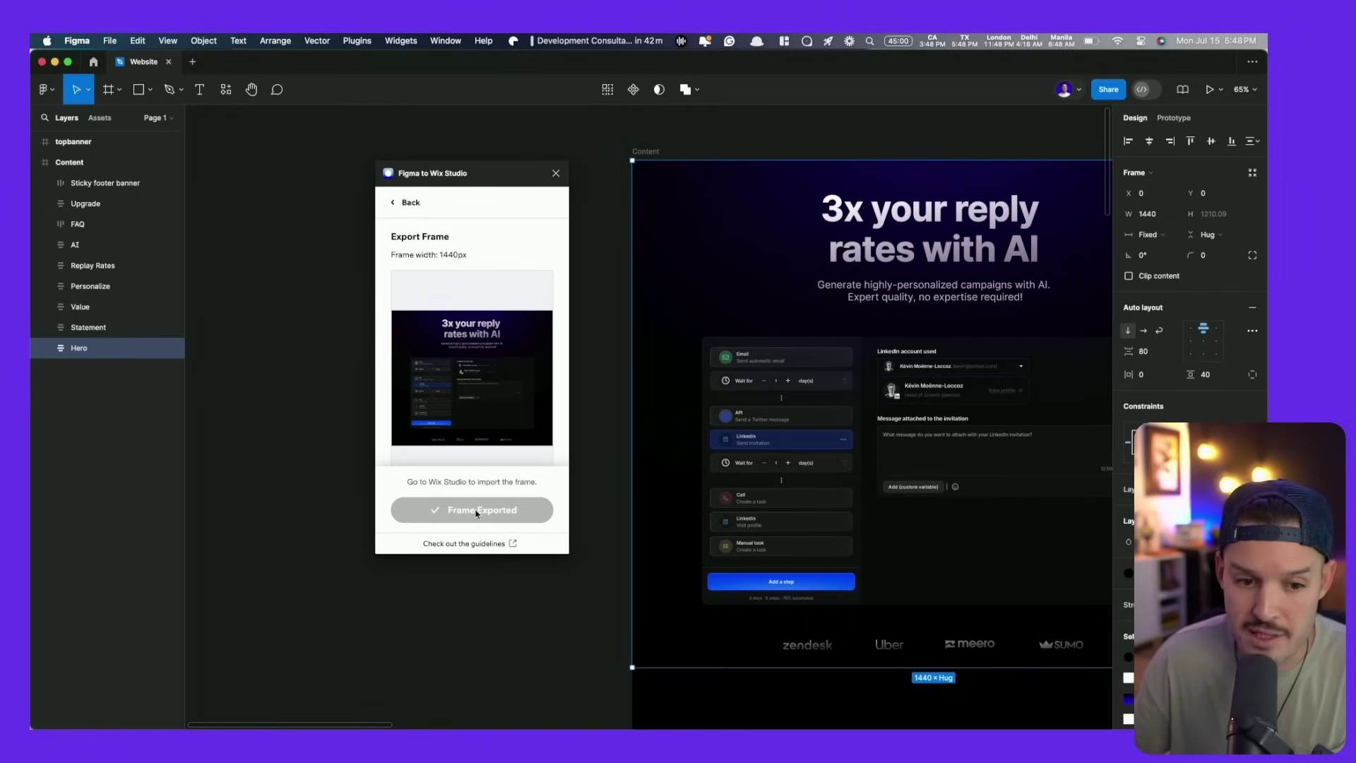
Refresh the Figma import in Wix Studio and add the Hero frame to the site as a Section
key("ctrl+Right")
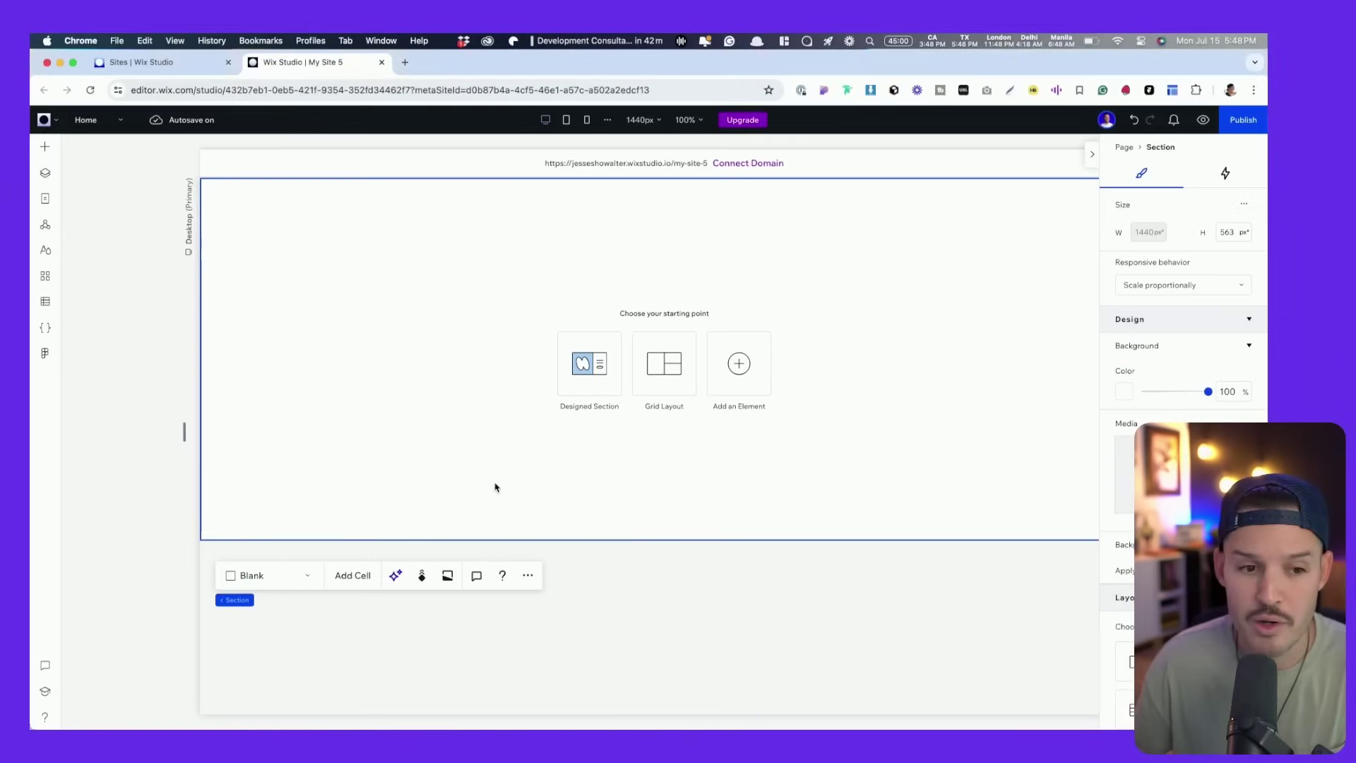
left_click(46, 354)
left_click(159, 251)
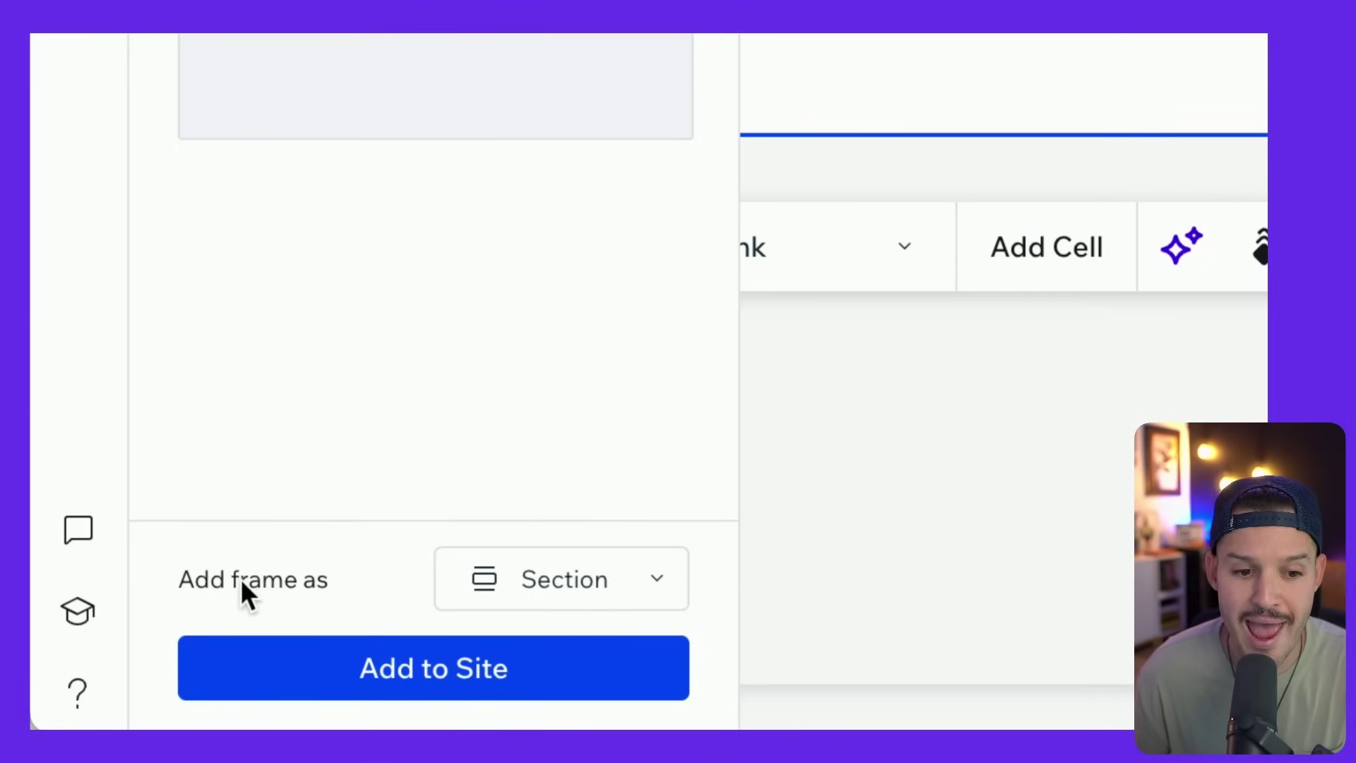
left_click(562, 594)
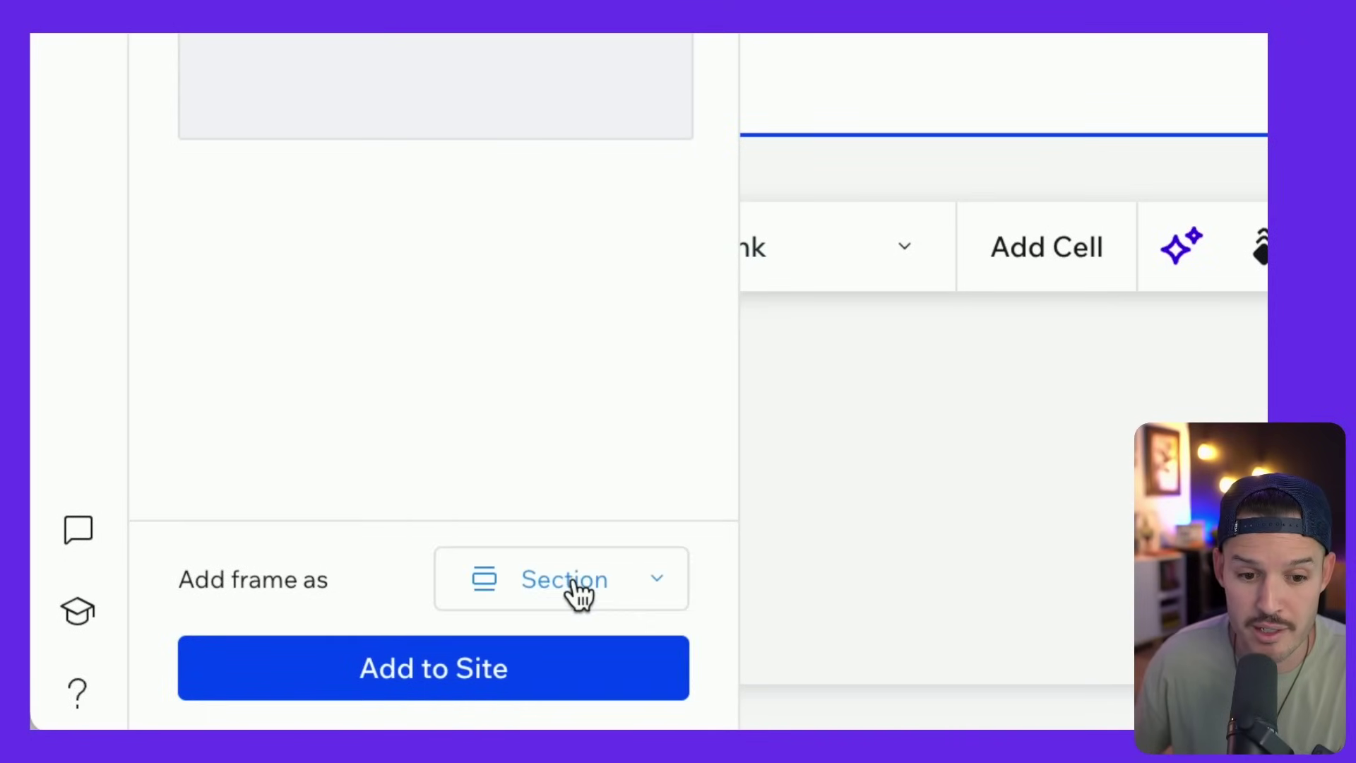
left_click(428, 684)
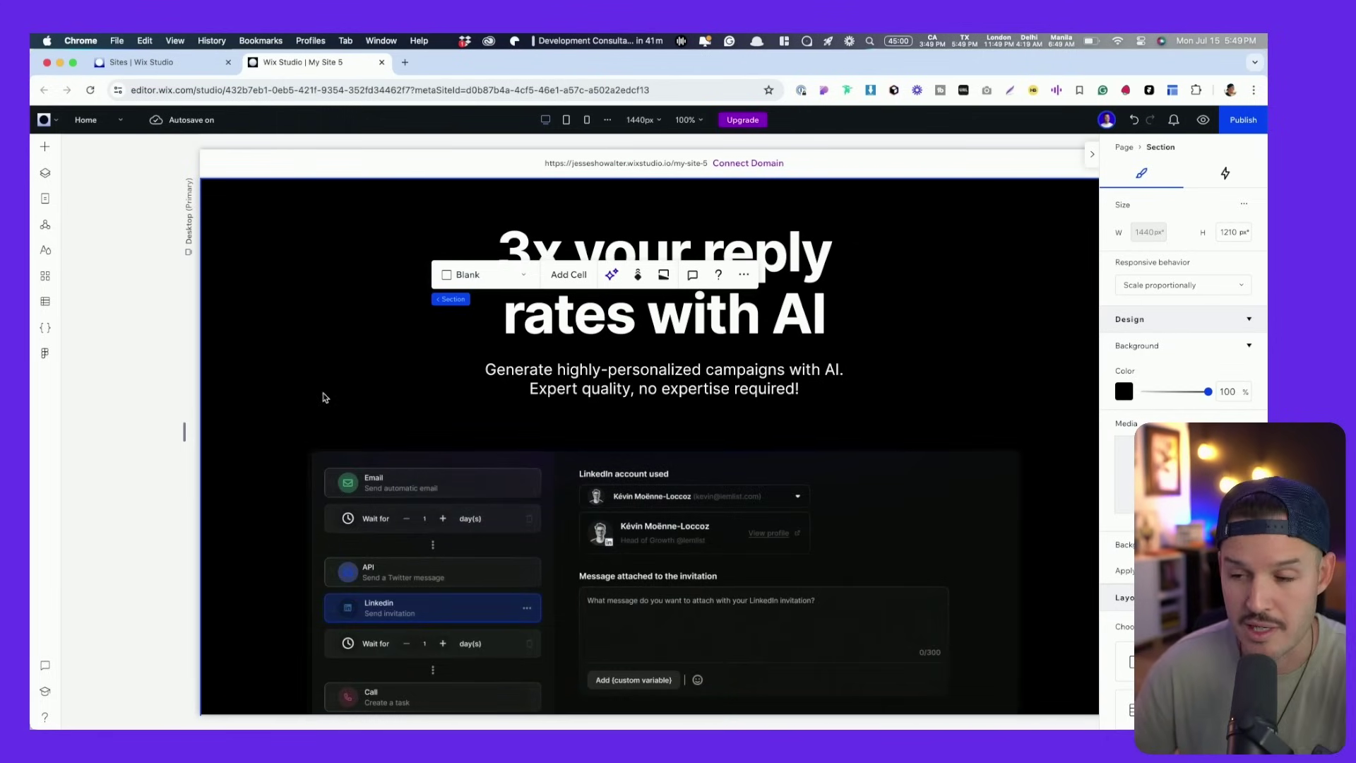
Select the imported hero section, then deselect it to review the page settings
left_click(288, 381)
left_click(182, 377)
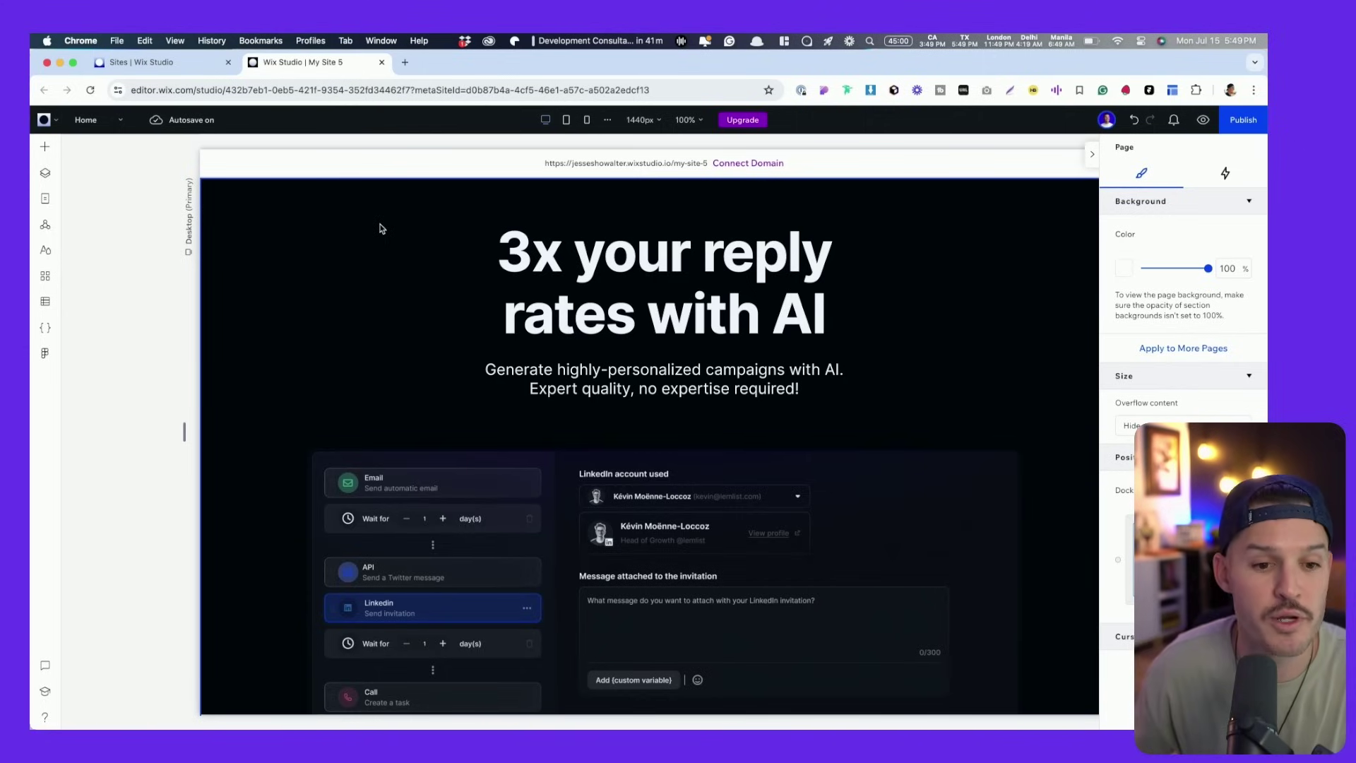
scroll(380, 228, "down", 8)
scroll(354, 272, "up", 8)
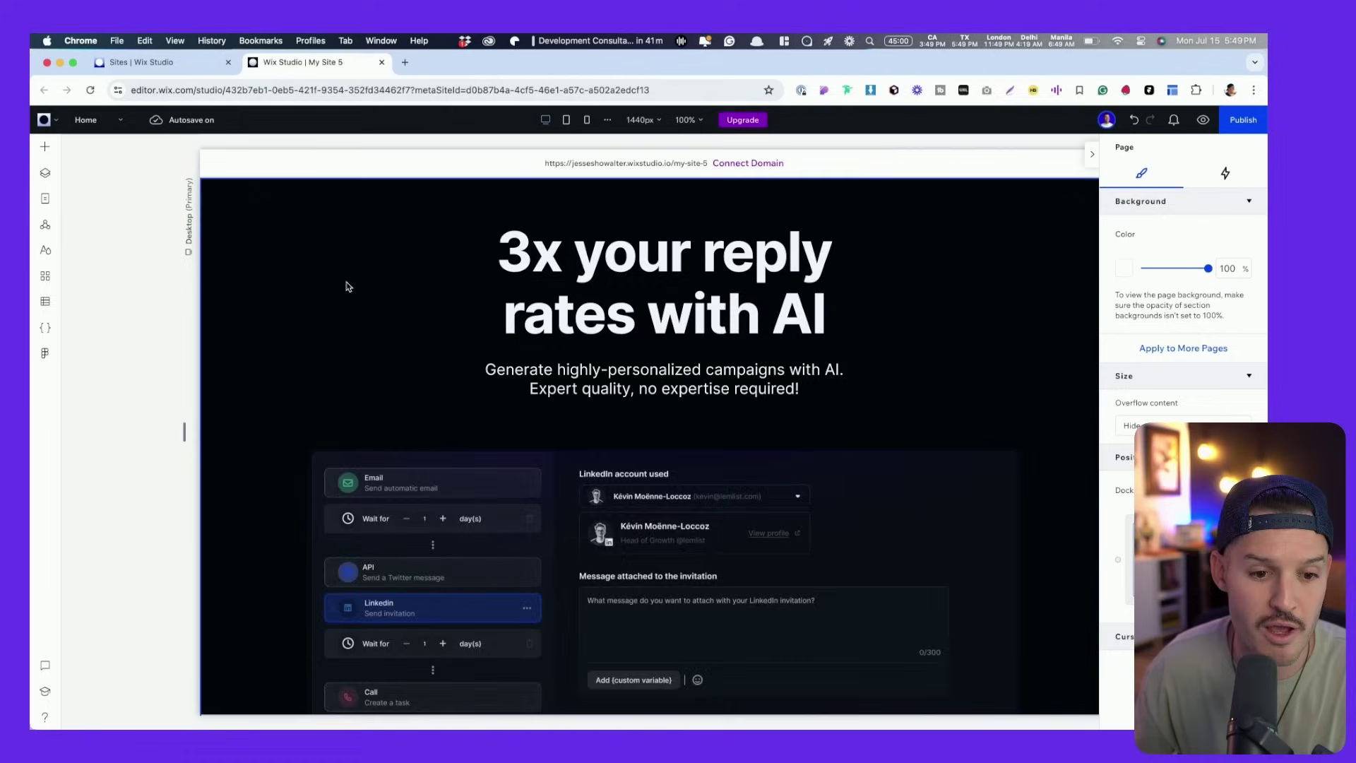
scroll(346, 286, "down", 8)
scroll(581, 475, "up", 8)
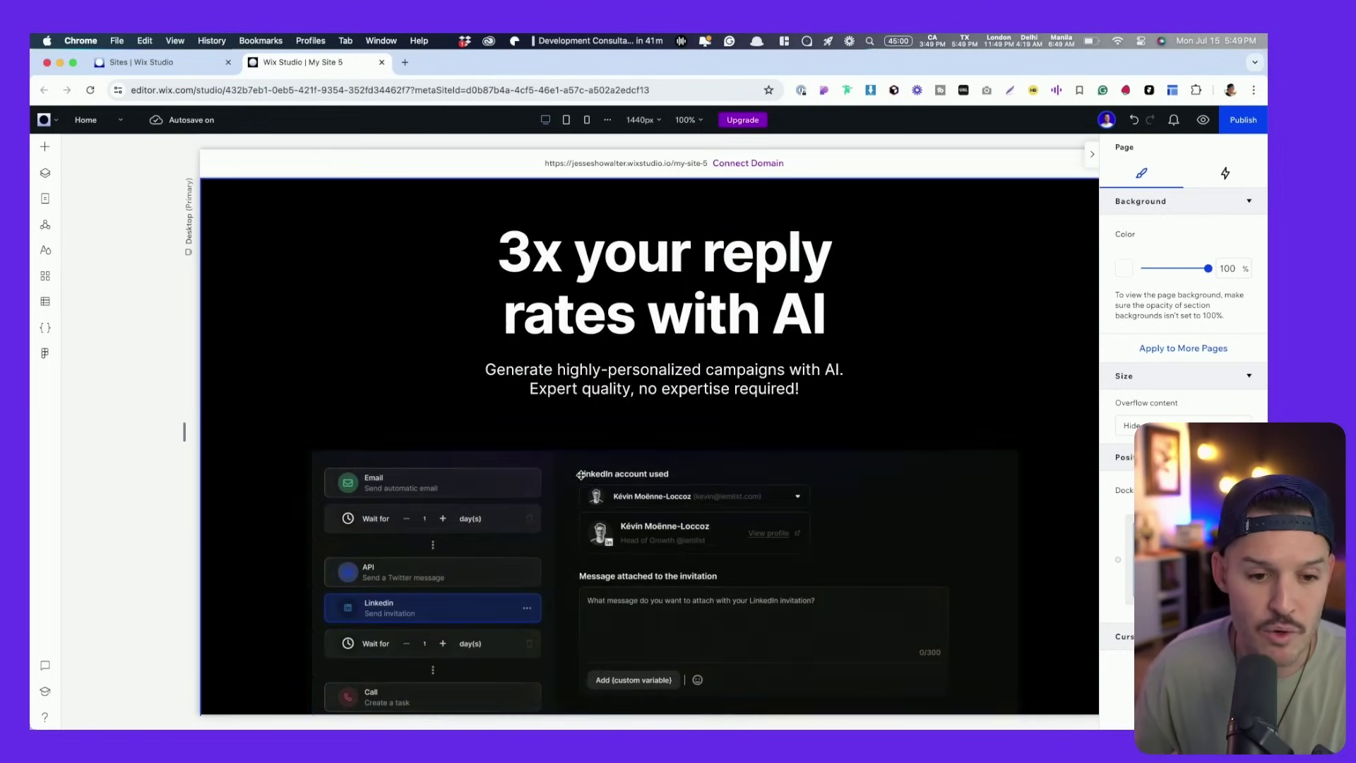
Inspect the hero's layers: the Section, the heading Stack and the logo-strip Stack
left_click(410, 303)
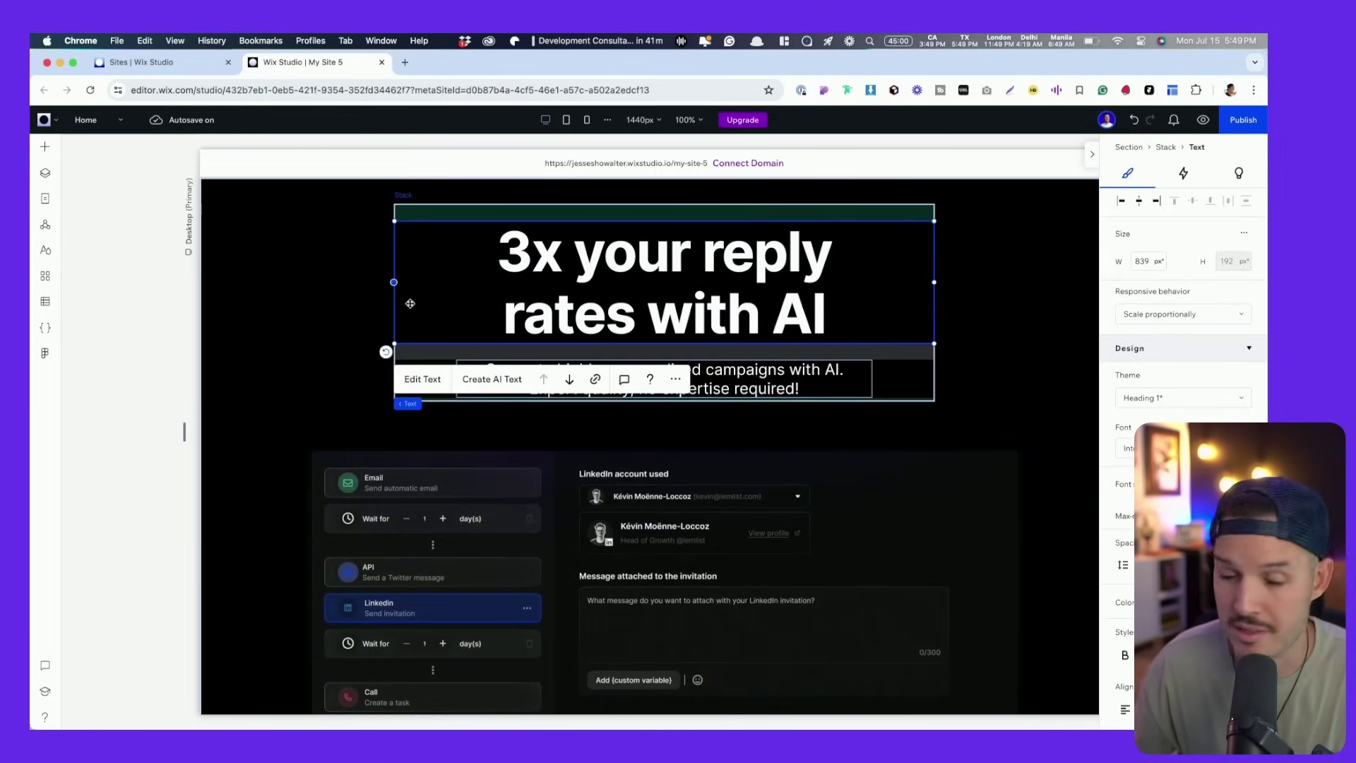
left_click(45, 176)
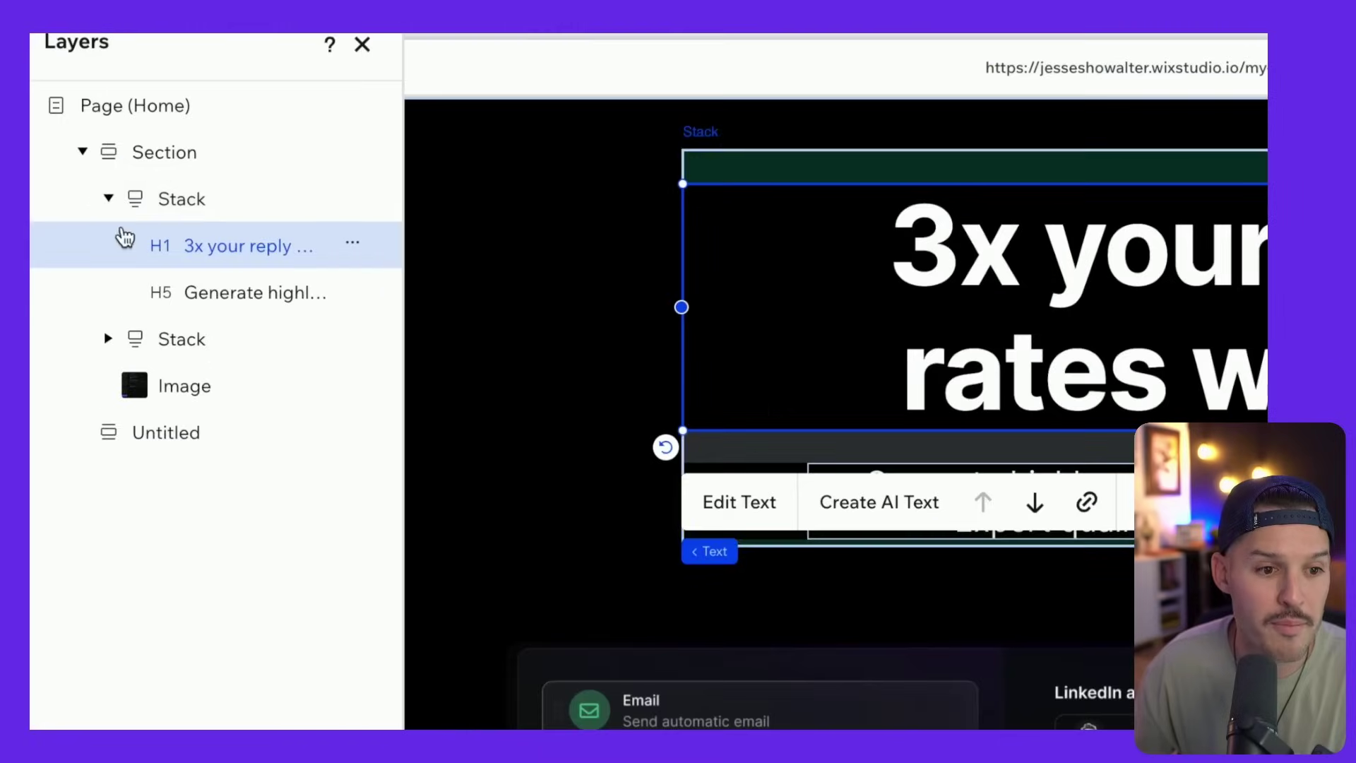
left_click(76, 235)
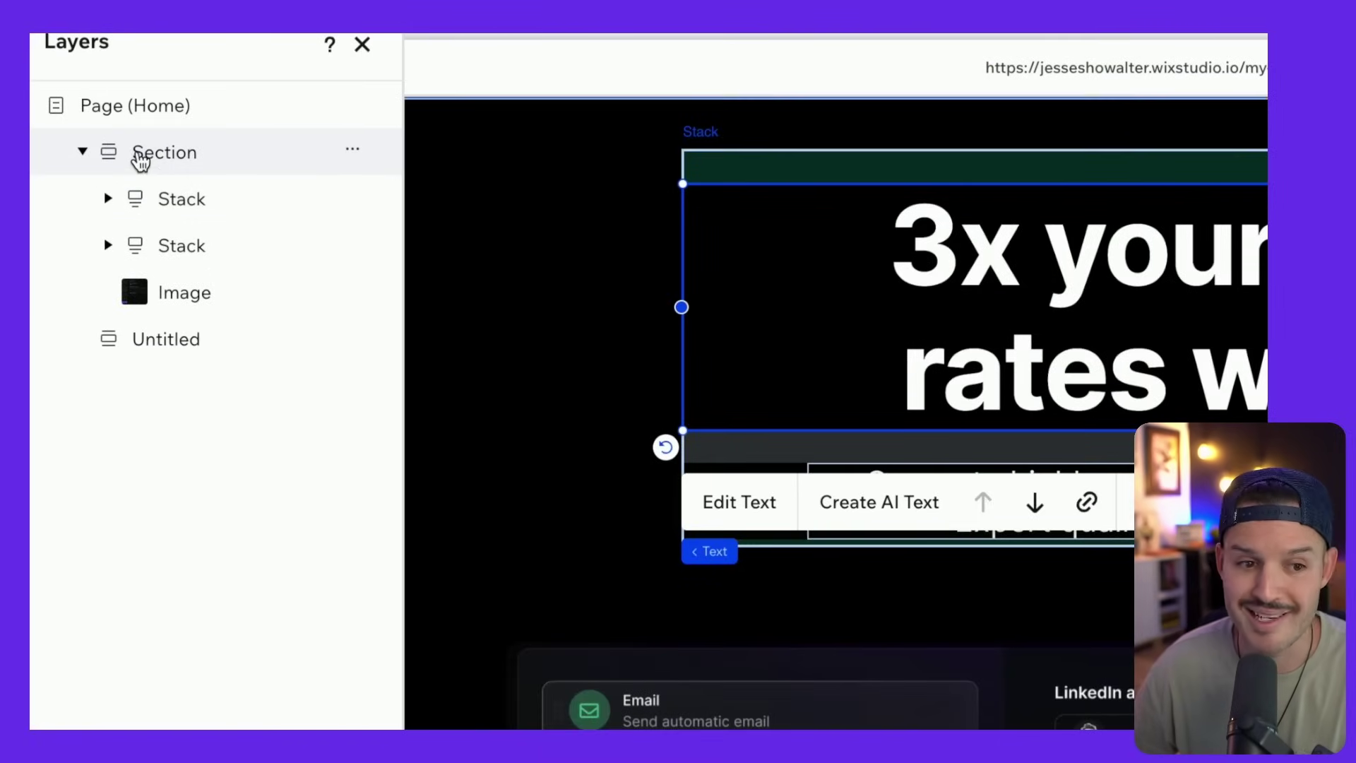
left_click(141, 162)
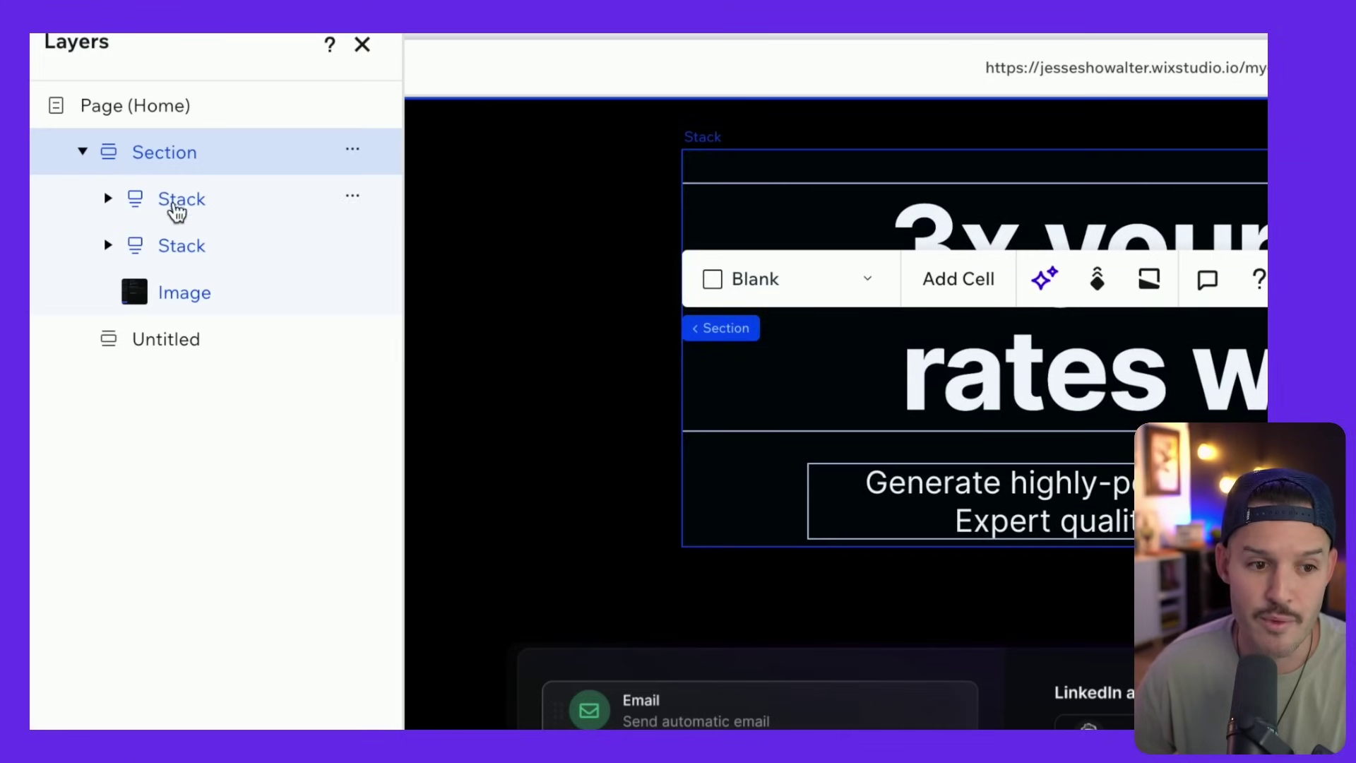
left_click(182, 245)
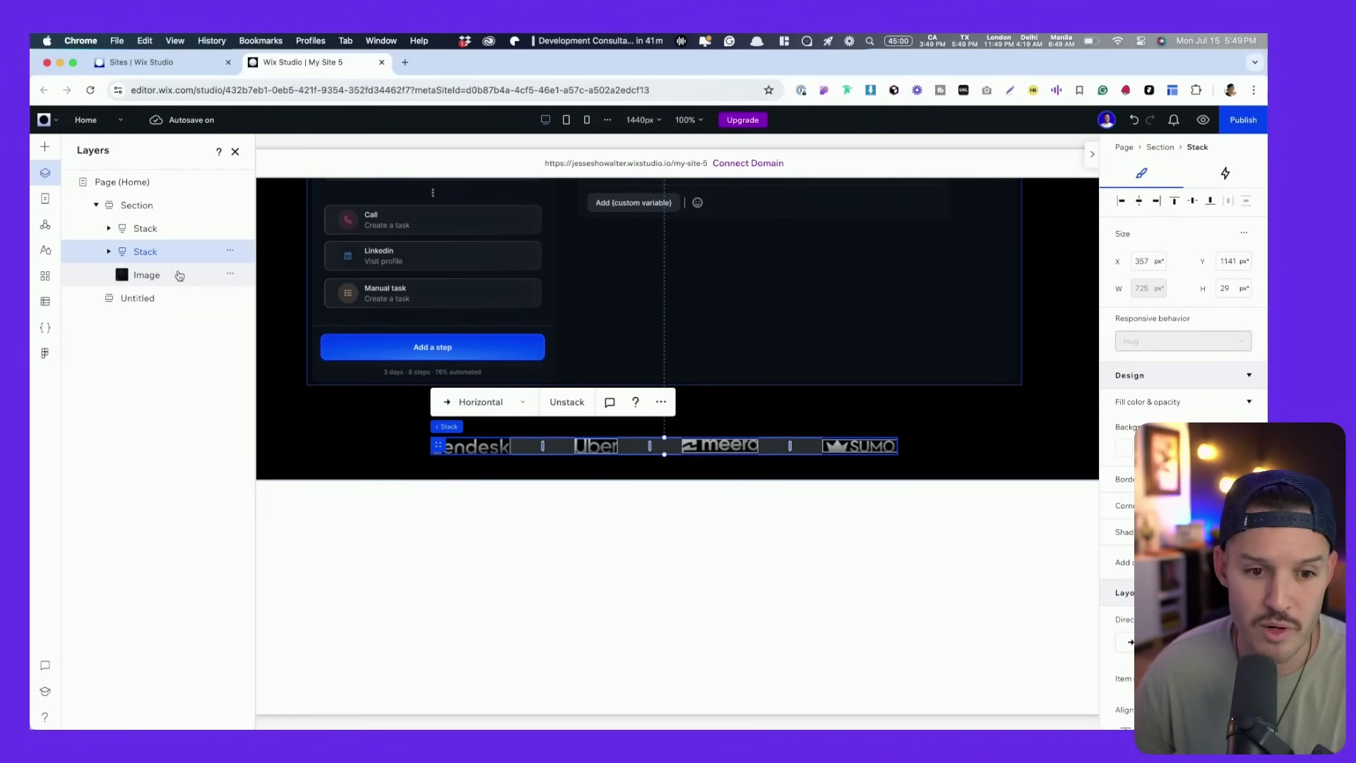
scroll(372, 361, "up", 5)
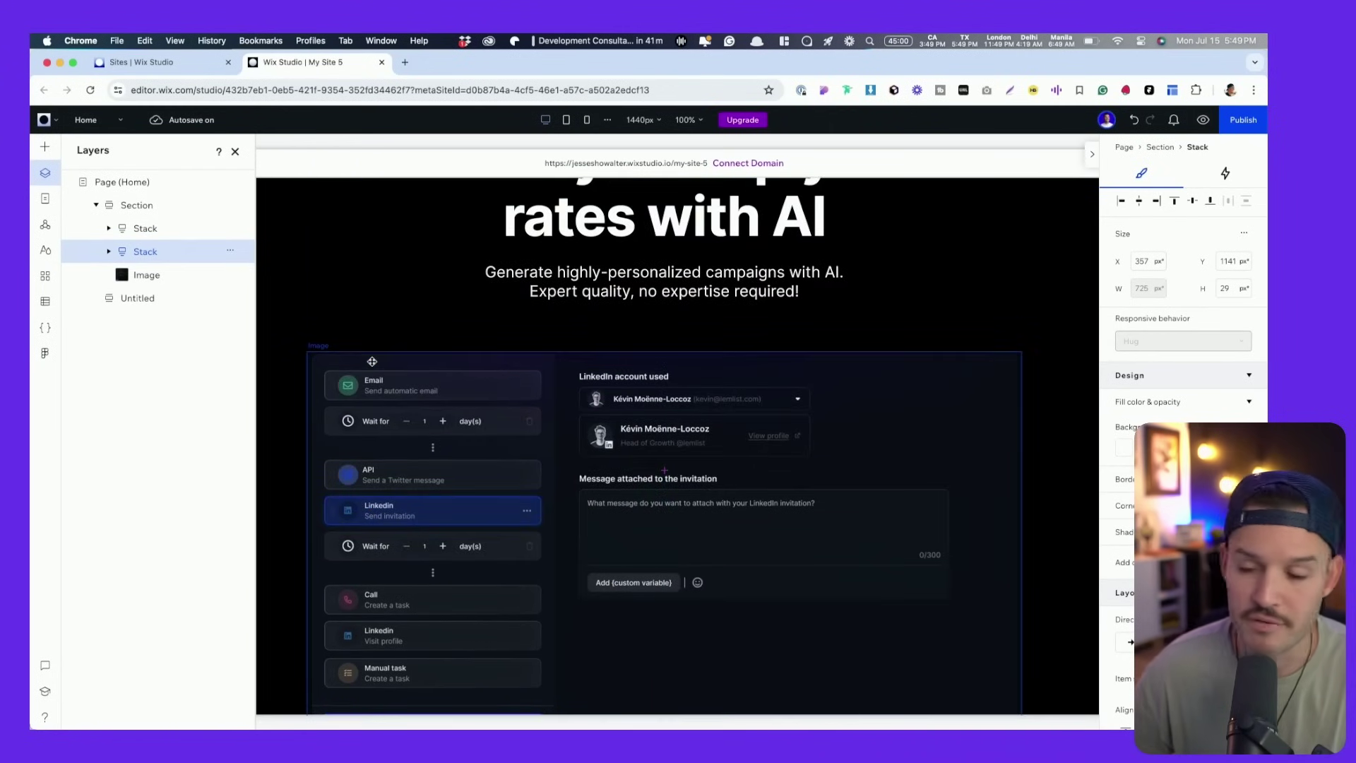
left_click(45, 147)
Add an image element and replace its placeholder with uploaded topbanner.jpg
left_click(186, 222)
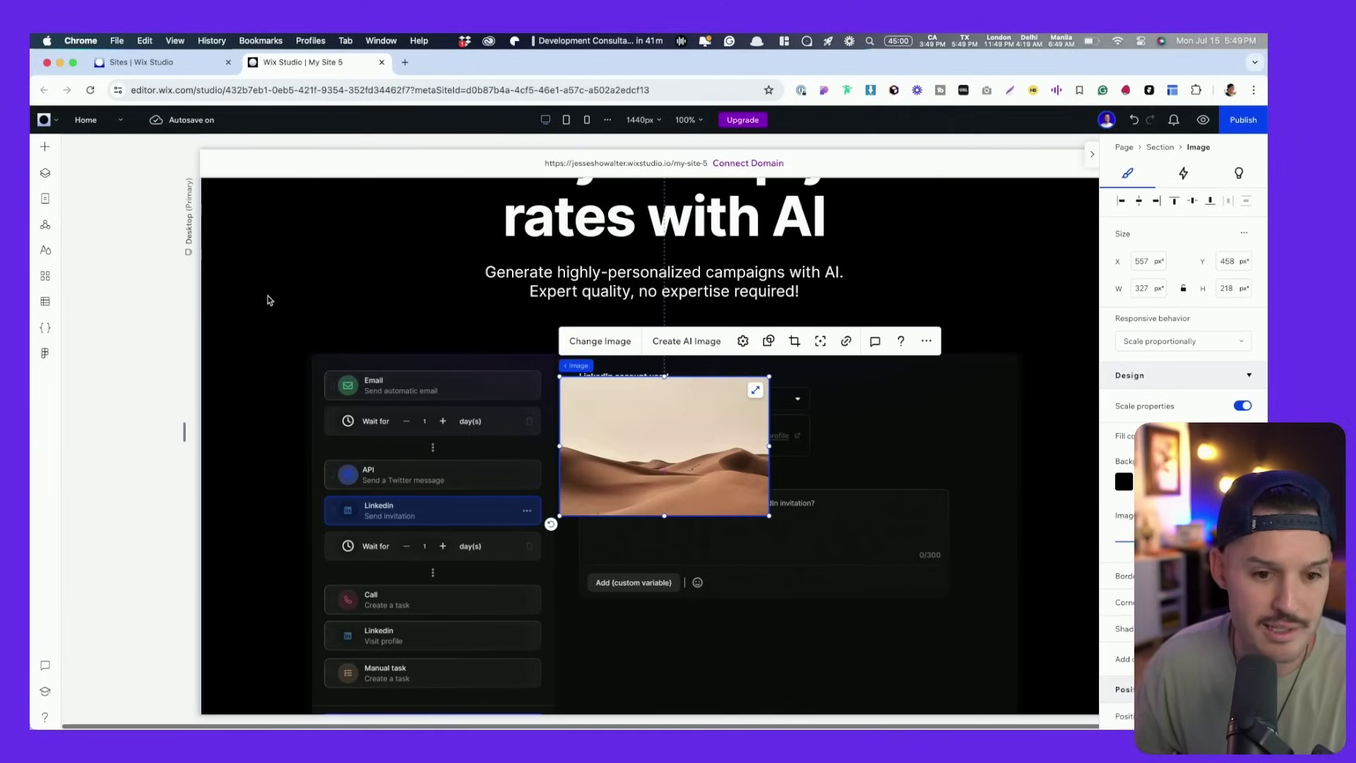
left_click(617, 344)
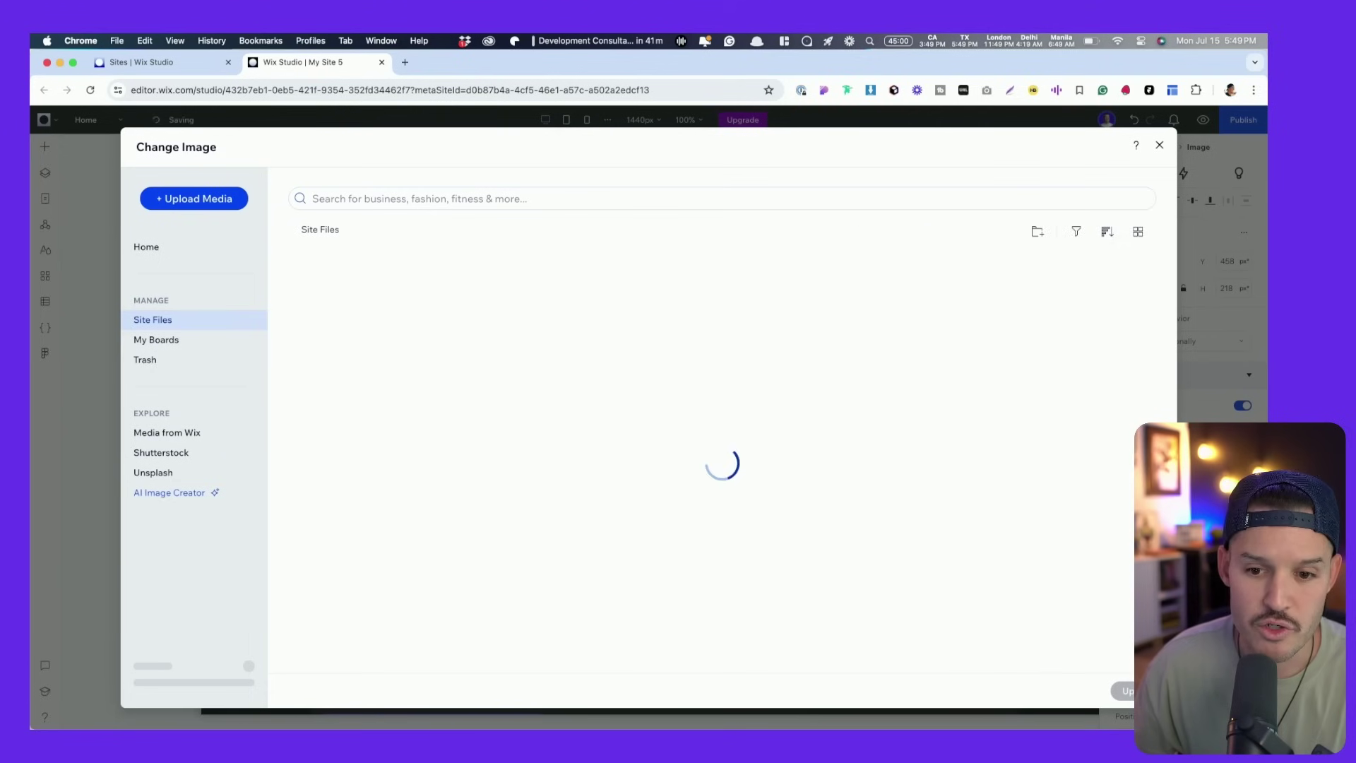
mouse_move(1221, 340)
left_mouse_down()
mouse_move(526, 300)
mouse_move(943, 279)
mouse_move(1245, 348)
left_mouse_up()
left_click_drag(1245, 408, 1243, 409)
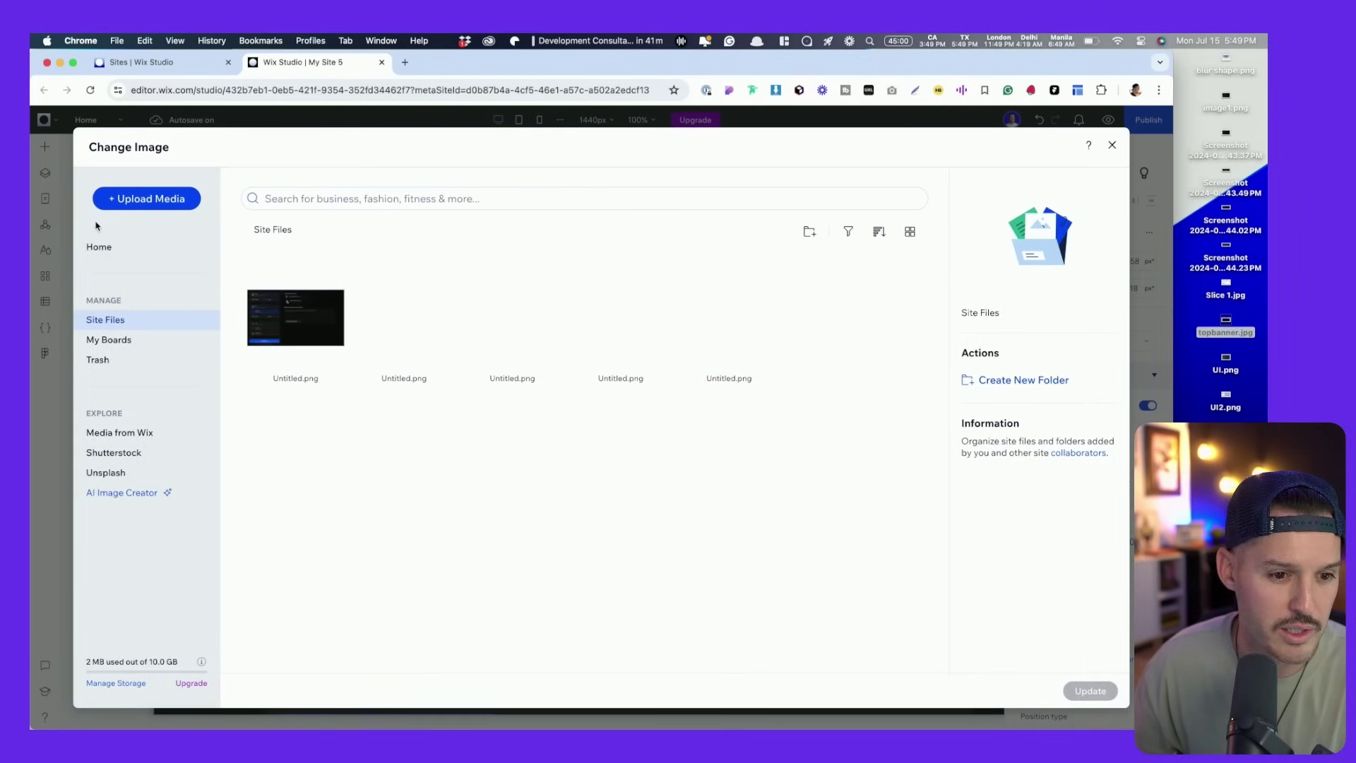
left_click(138, 201)
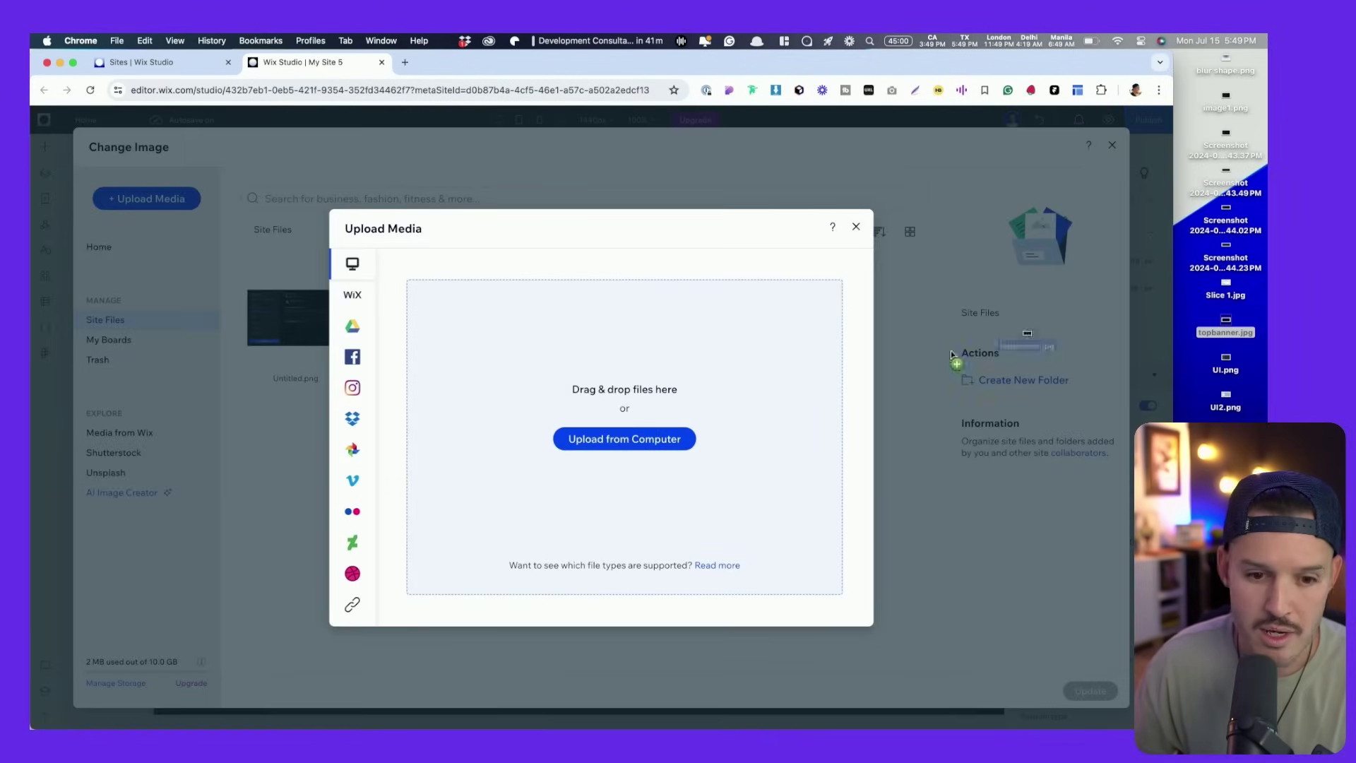
left_click_drag(952, 353, 622, 389)
double_click(745, 63)
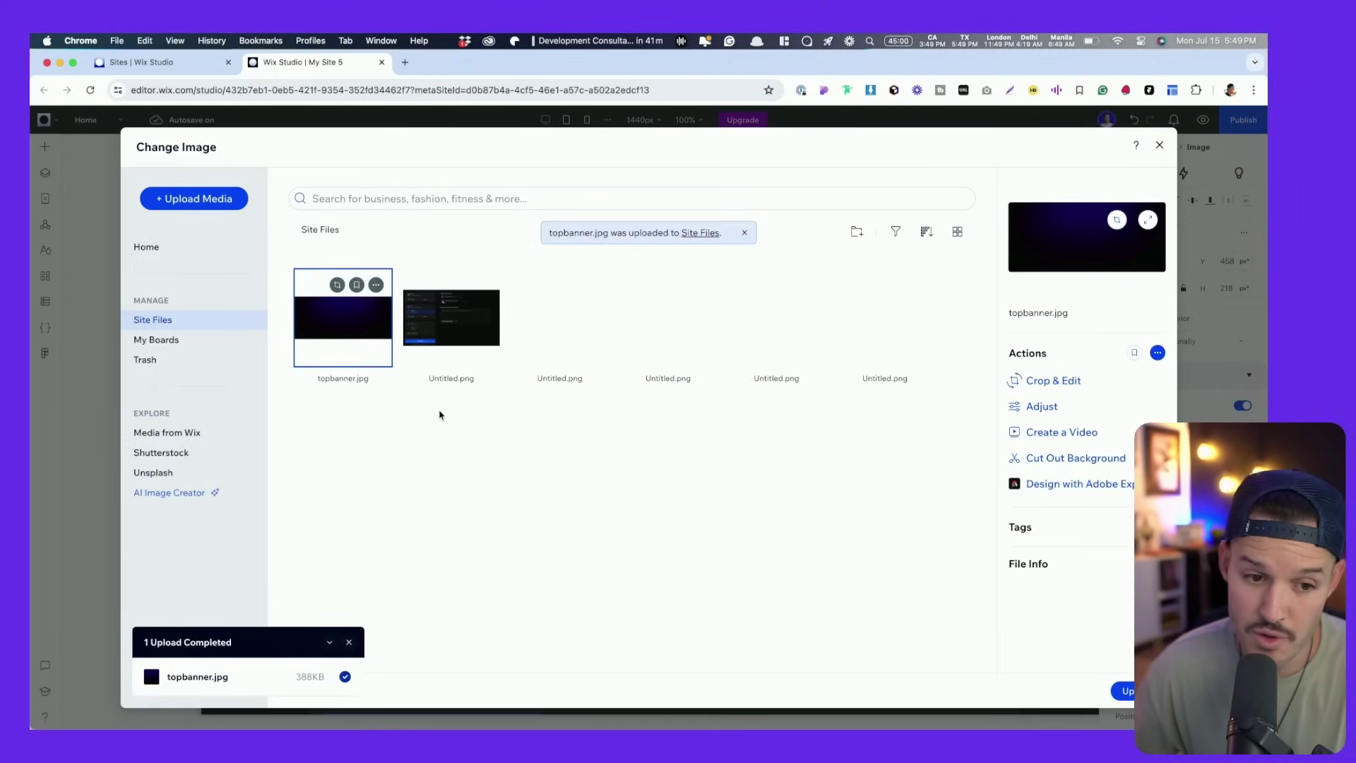
left_click(1127, 691)
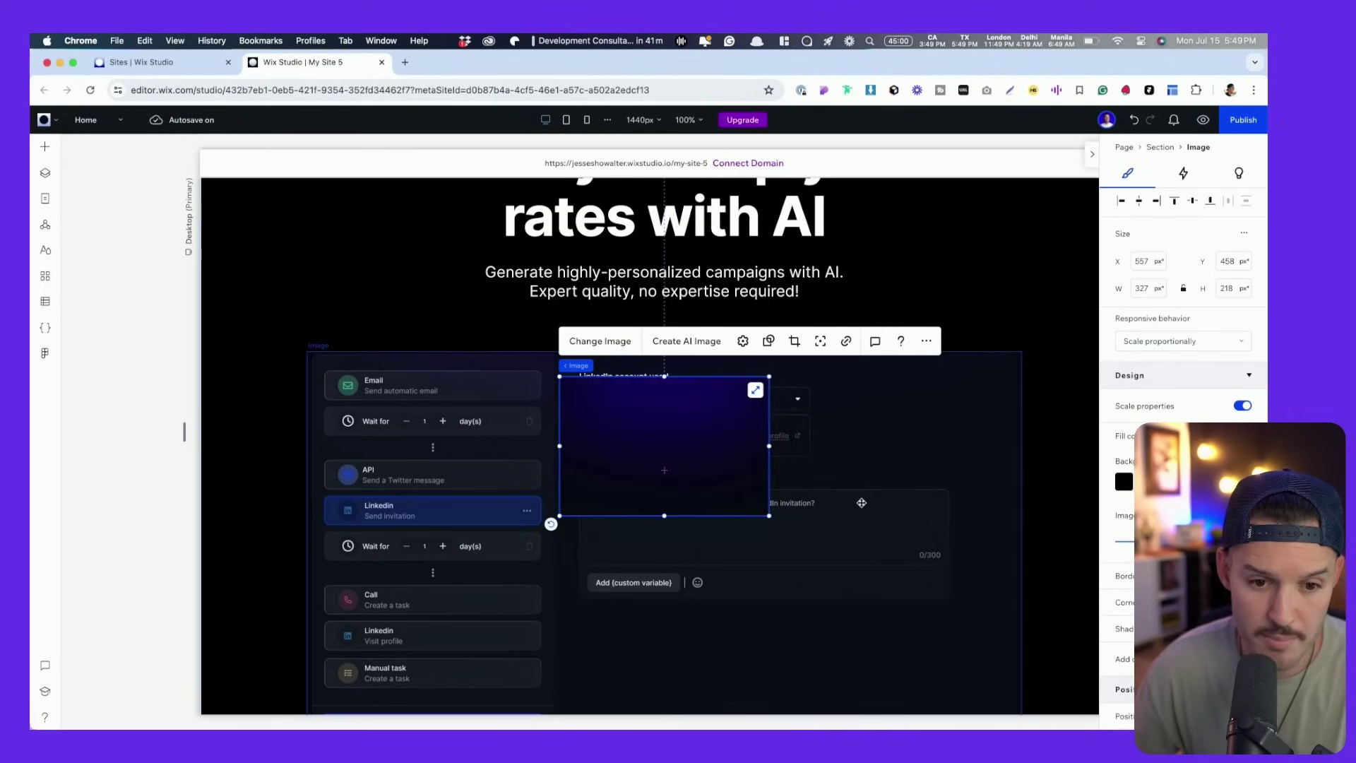
Stretch the topbanner image full-width, move it up, and layer it behind the hero content
left_click_drag(770, 375, 1032, 273)
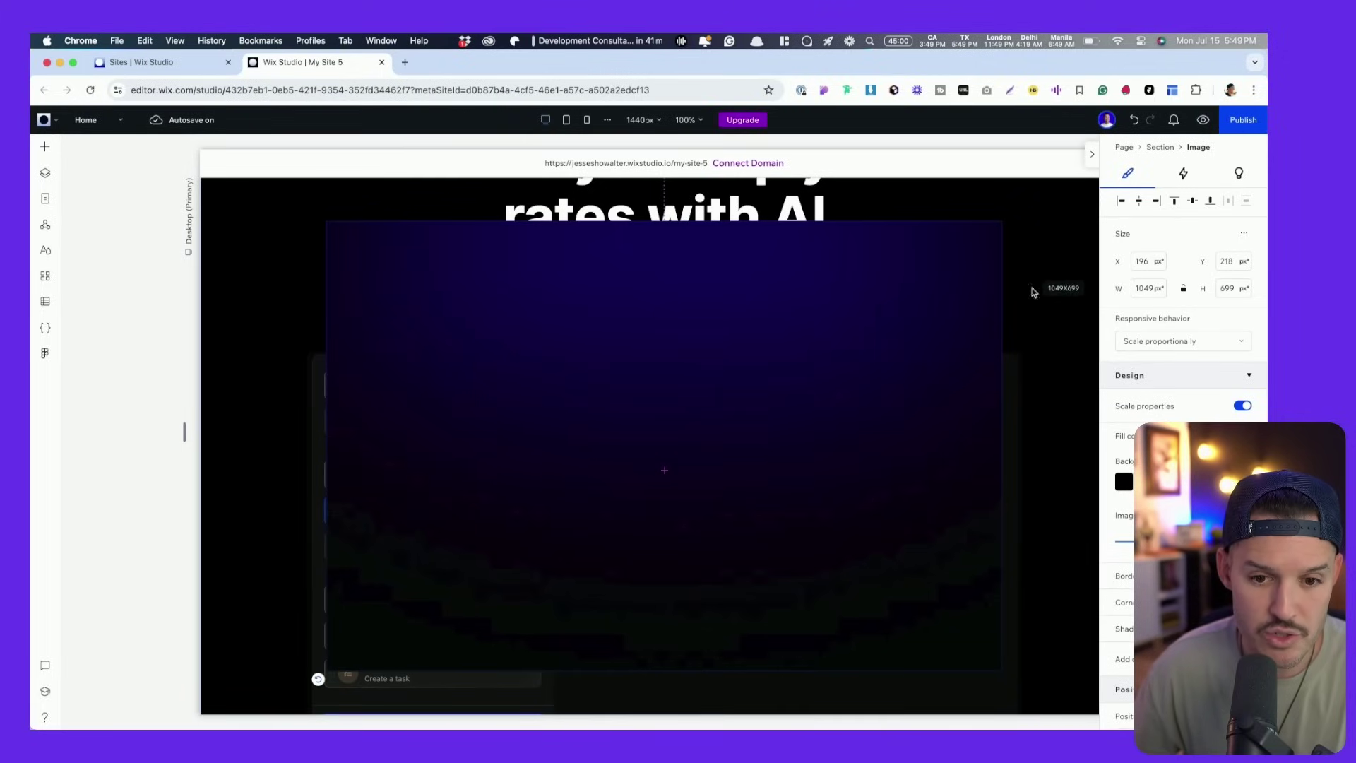
left_click_drag(1002, 436, 1098, 446)
left_click_drag(234, 450, 202, 454)
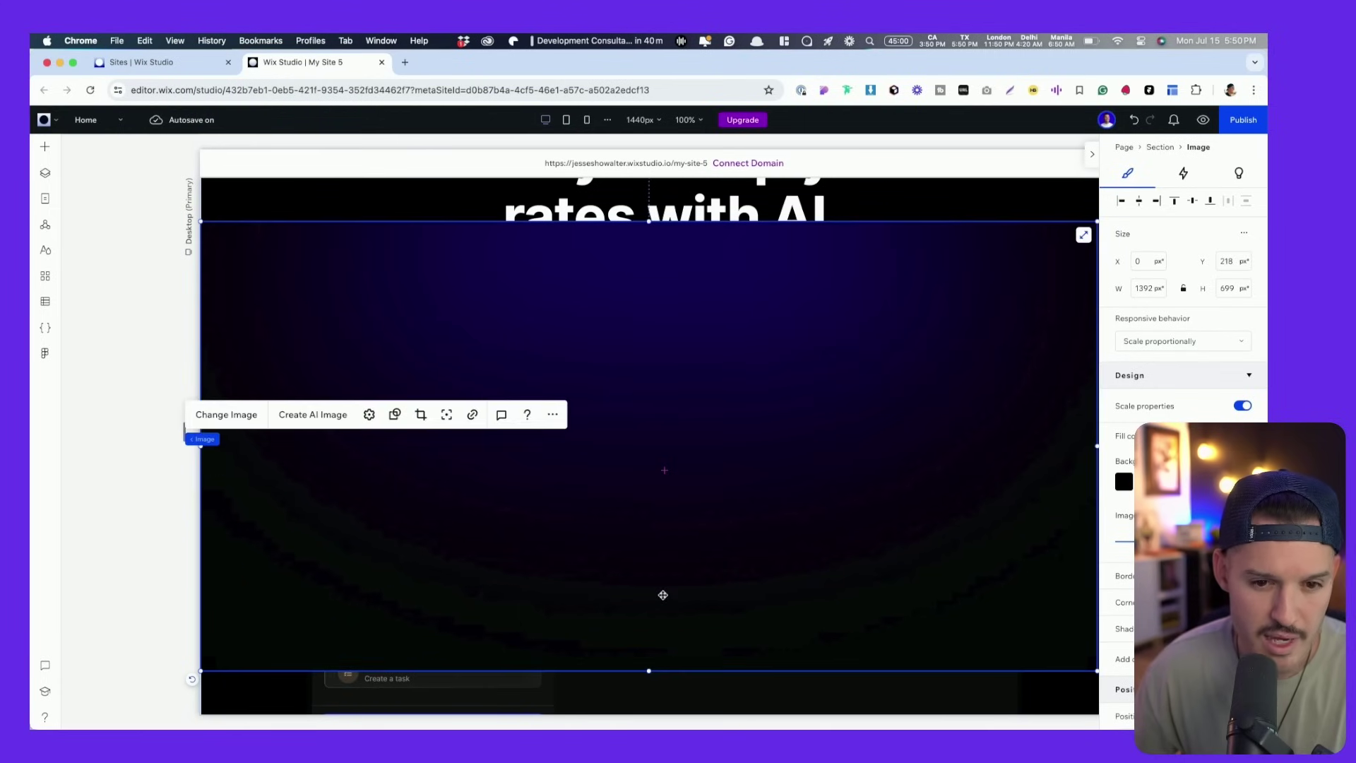
left_click_drag(663, 595, 687, 352)
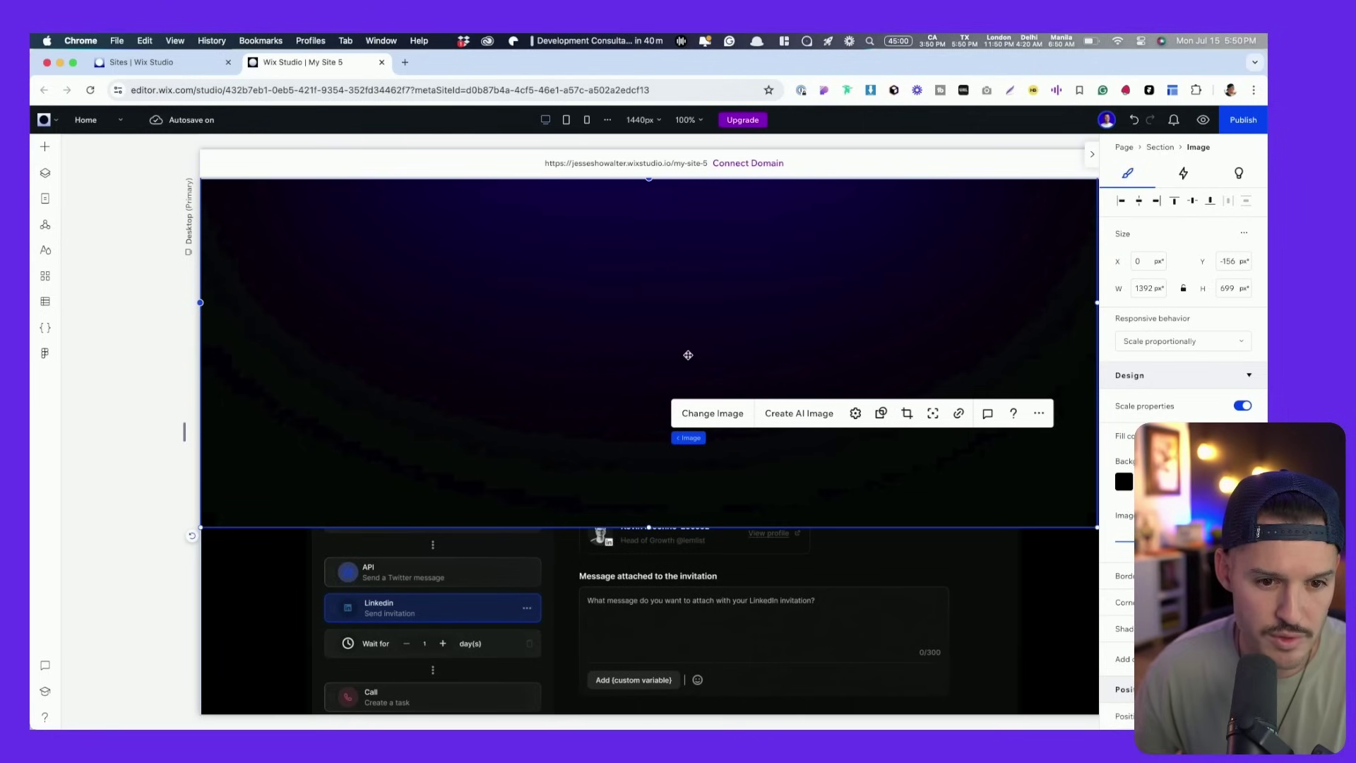
left_click(46, 175)
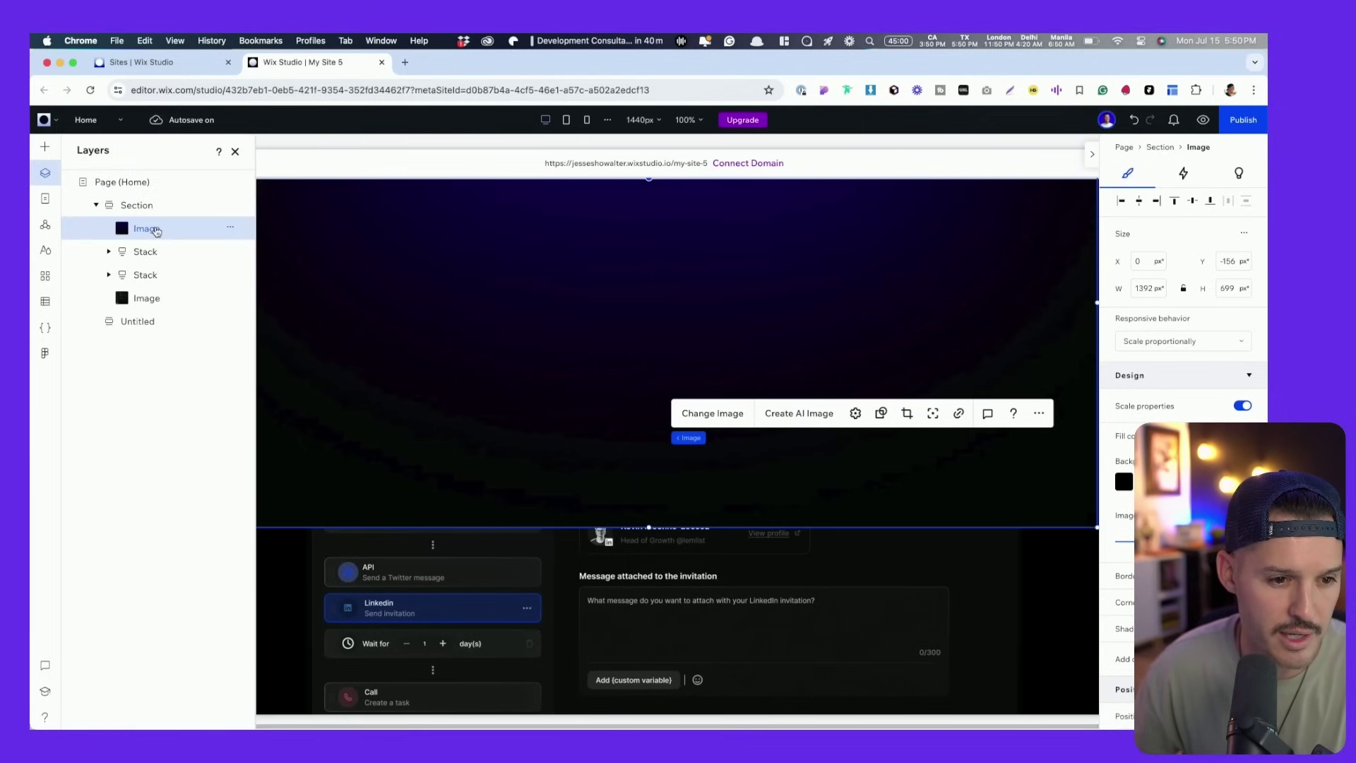
left_click_drag(145, 226, 157, 305)
left_click_drag(339, 370, 352, 311)
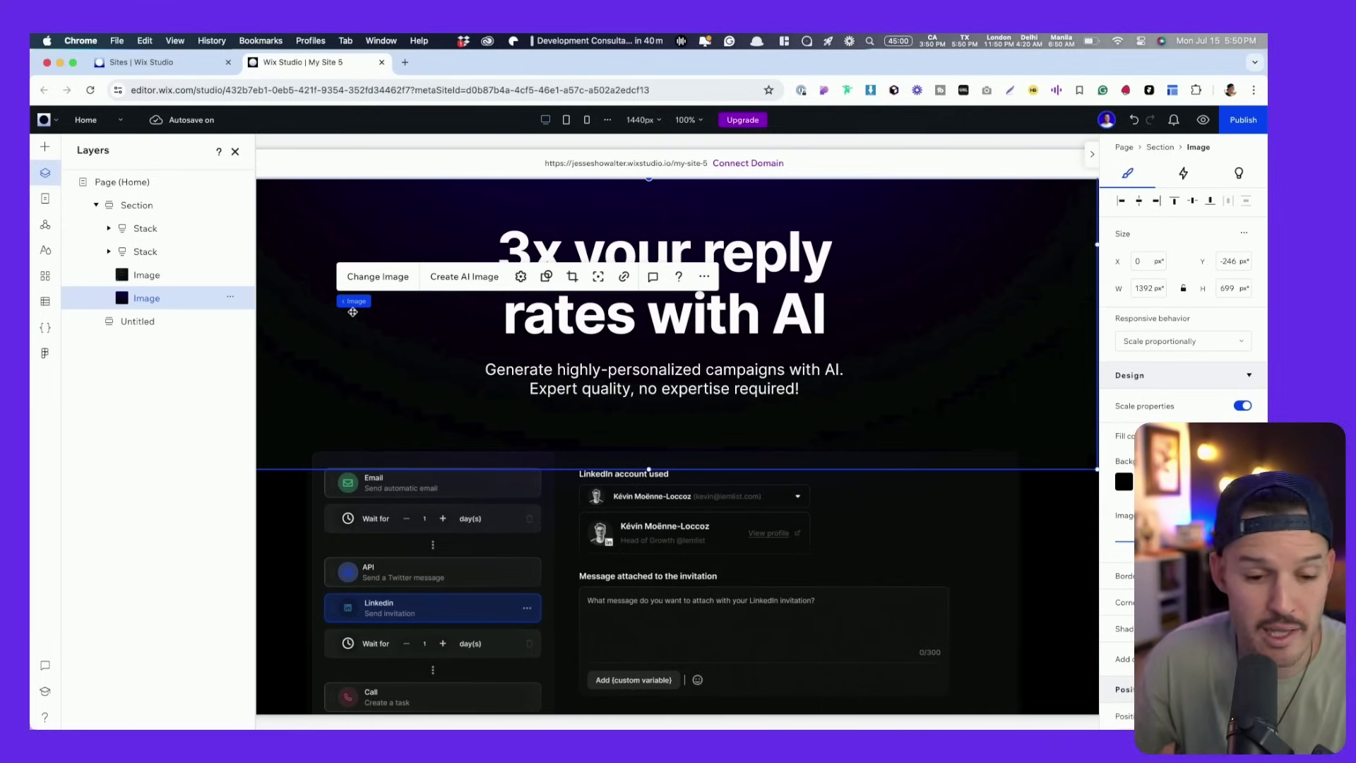
left_click(294, 532)
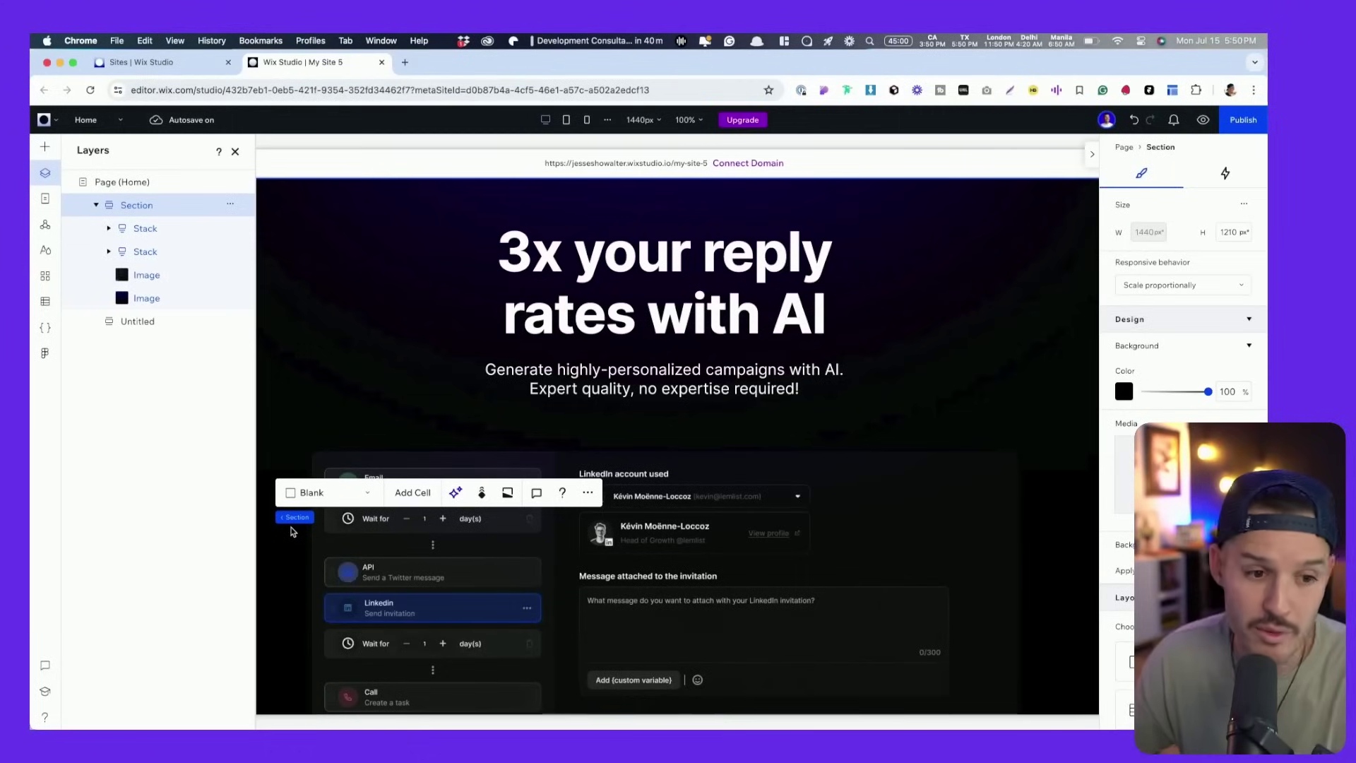
Delete the empty Untitled section from the Layers panel and switch back to Figma
left_click(97, 205)
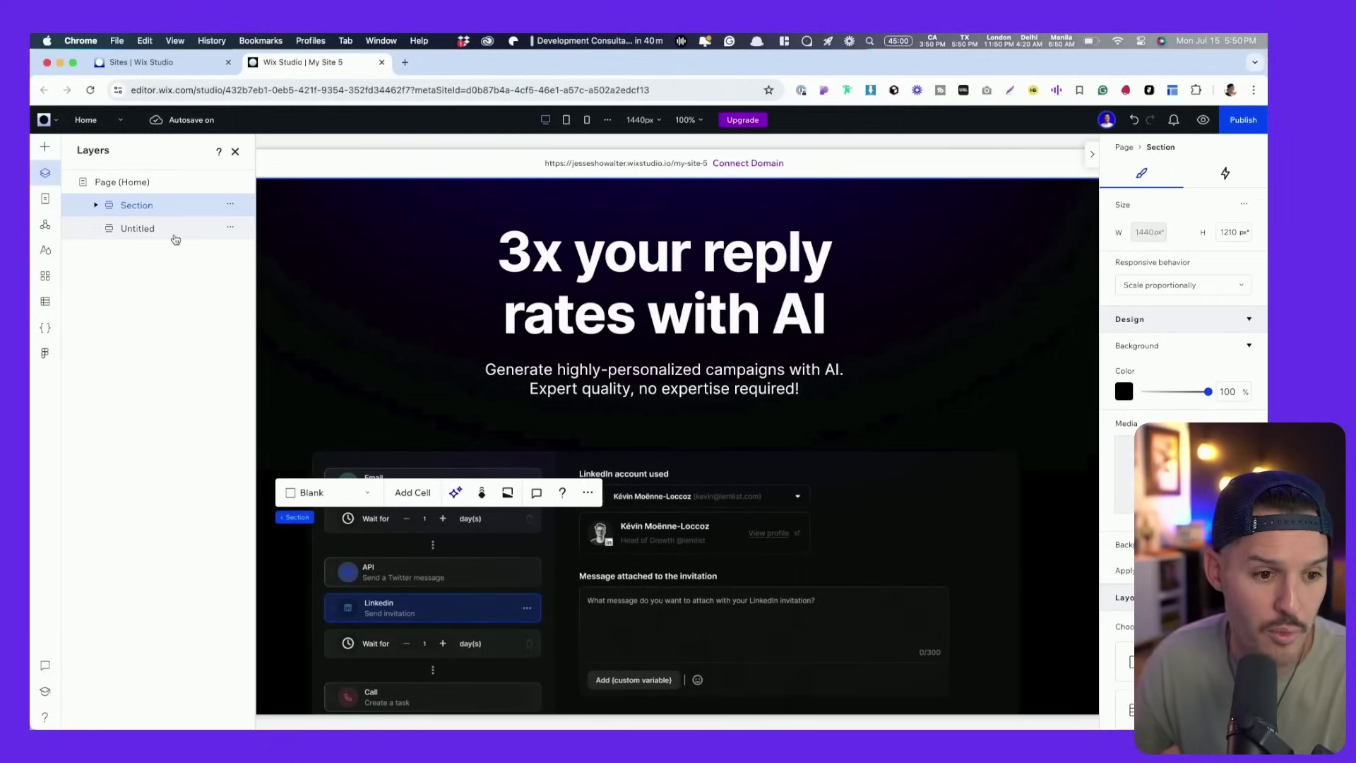
left_click(147, 237)
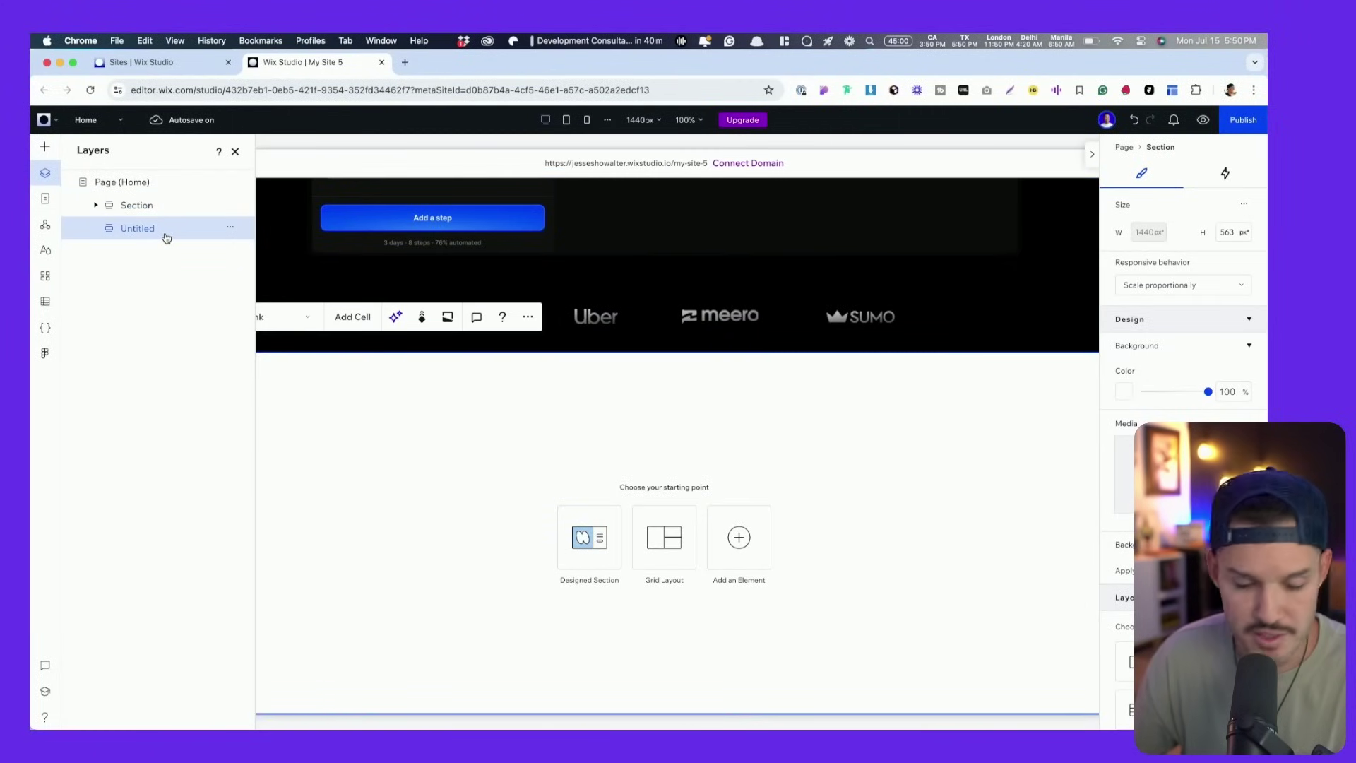
key("Delete")
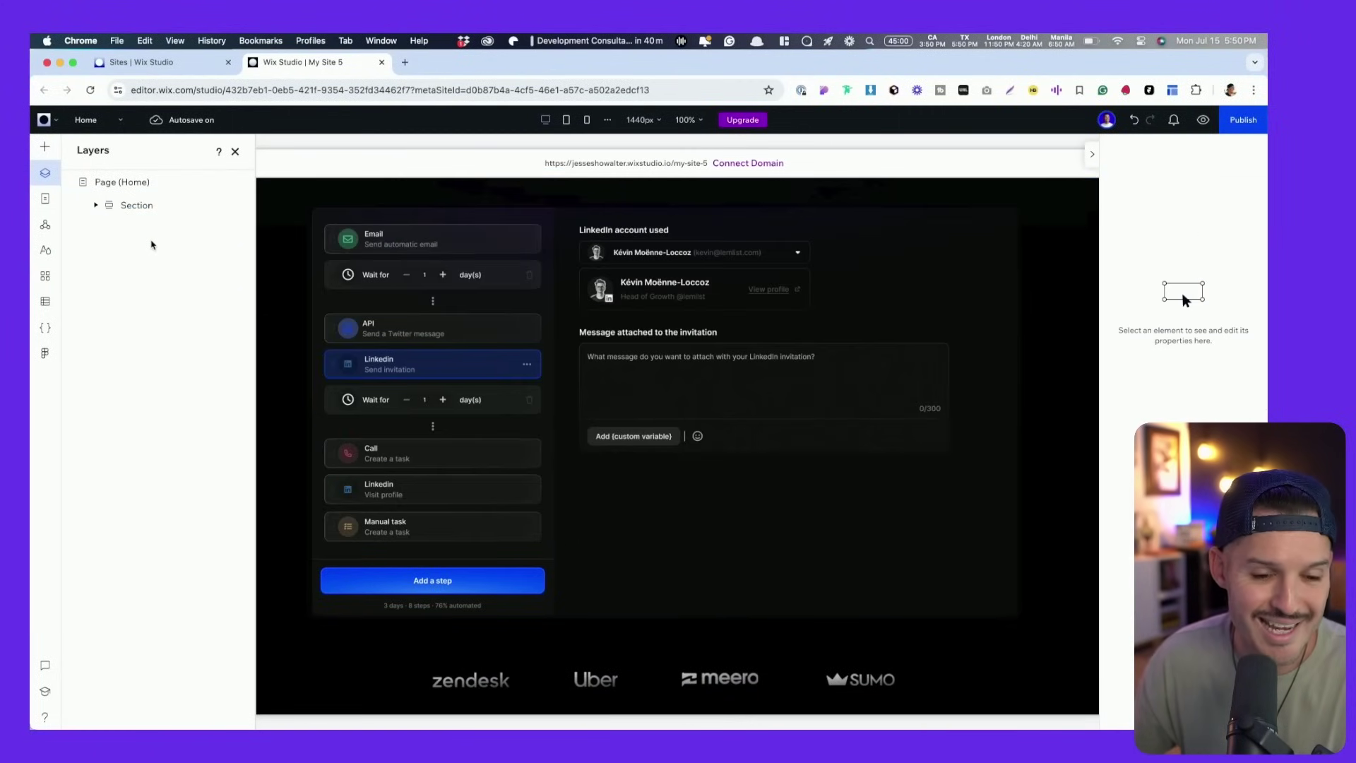
key("ctrl+Left")
scroll(669, 576, "down", 10)
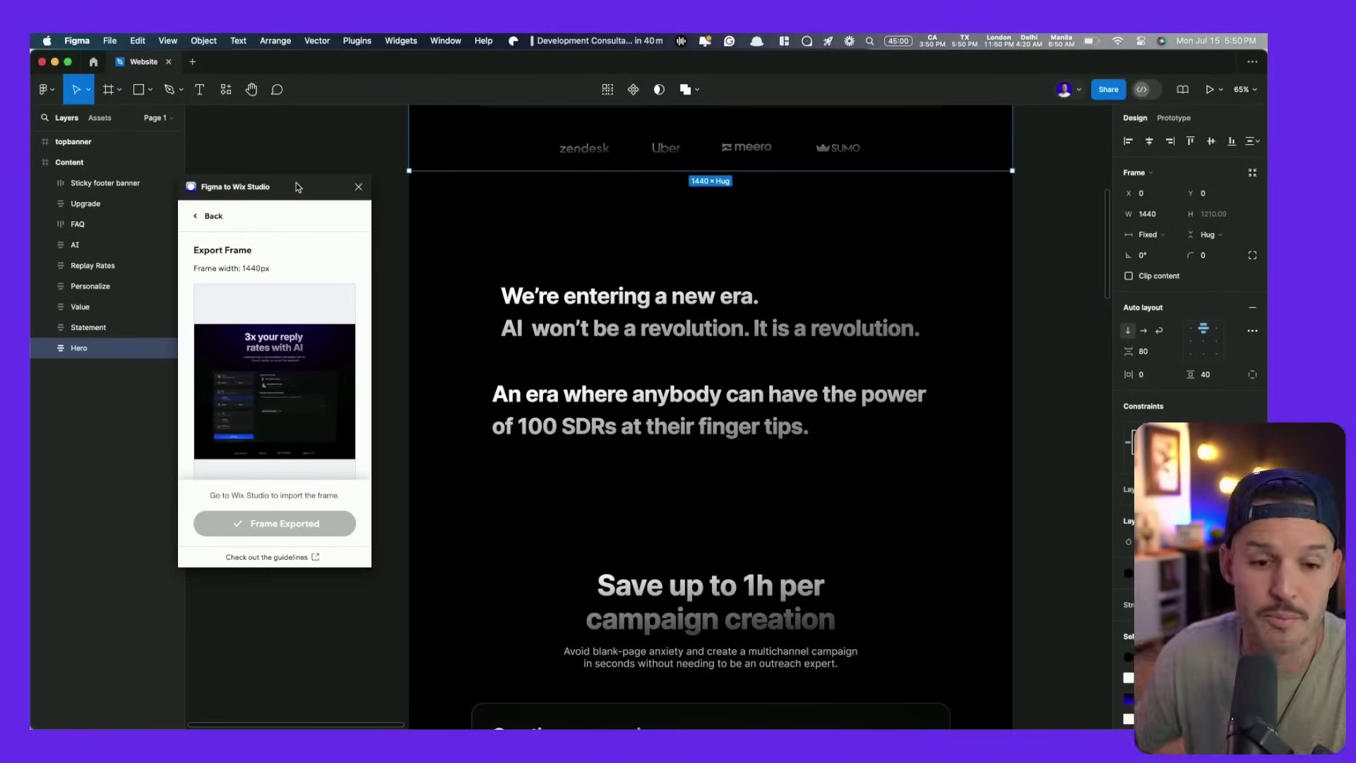
Resize the Statement frame to 1440 × 908 px and centre its text vertically
left_click(476, 288)
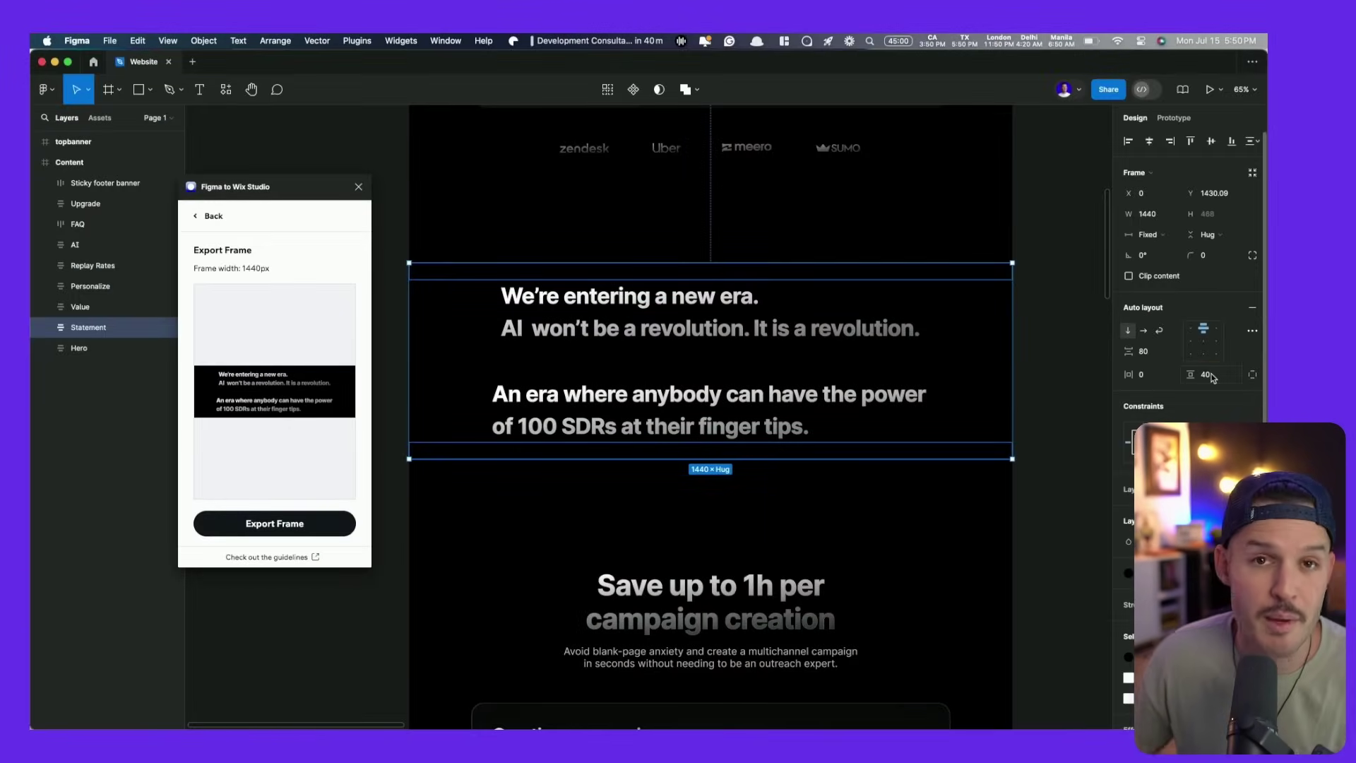
left_click(921, 162)
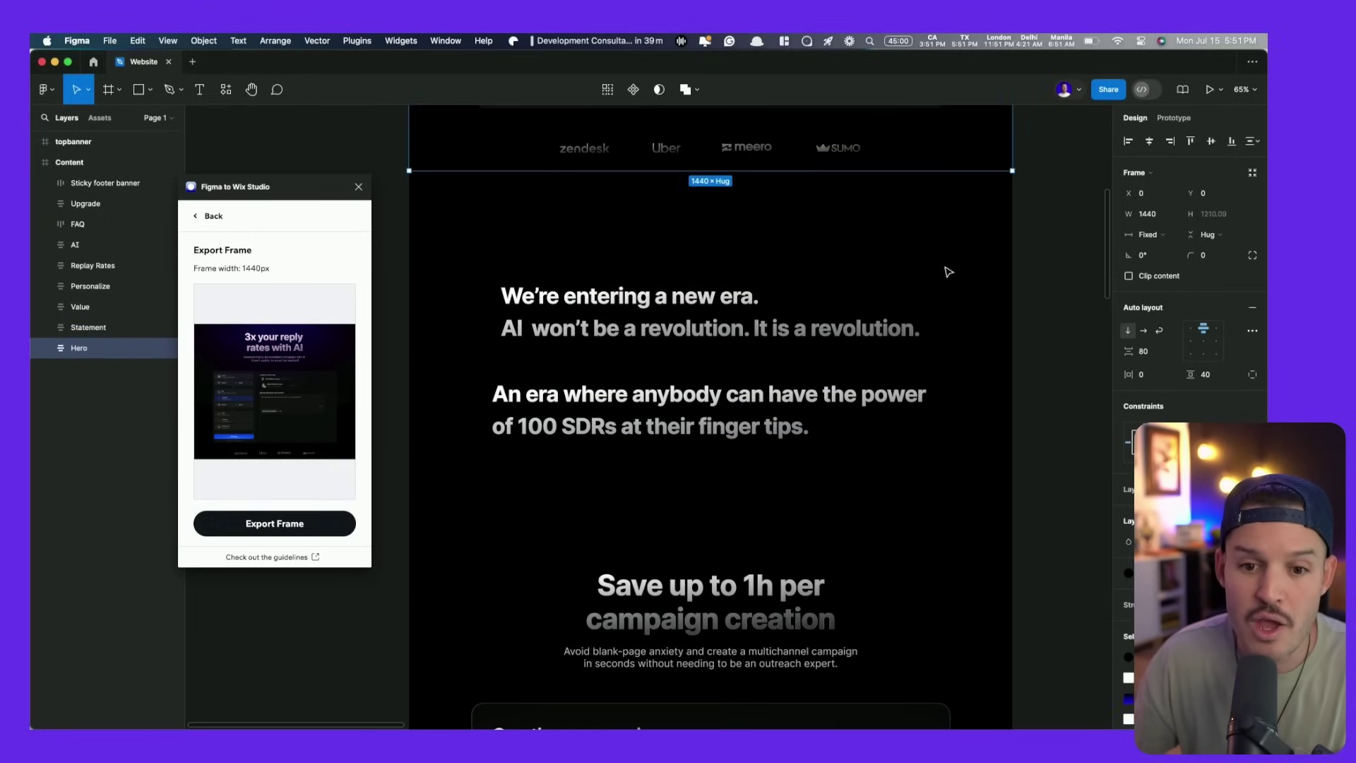
left_click(951, 271)
left_click_drag(945, 261, 939, 183)
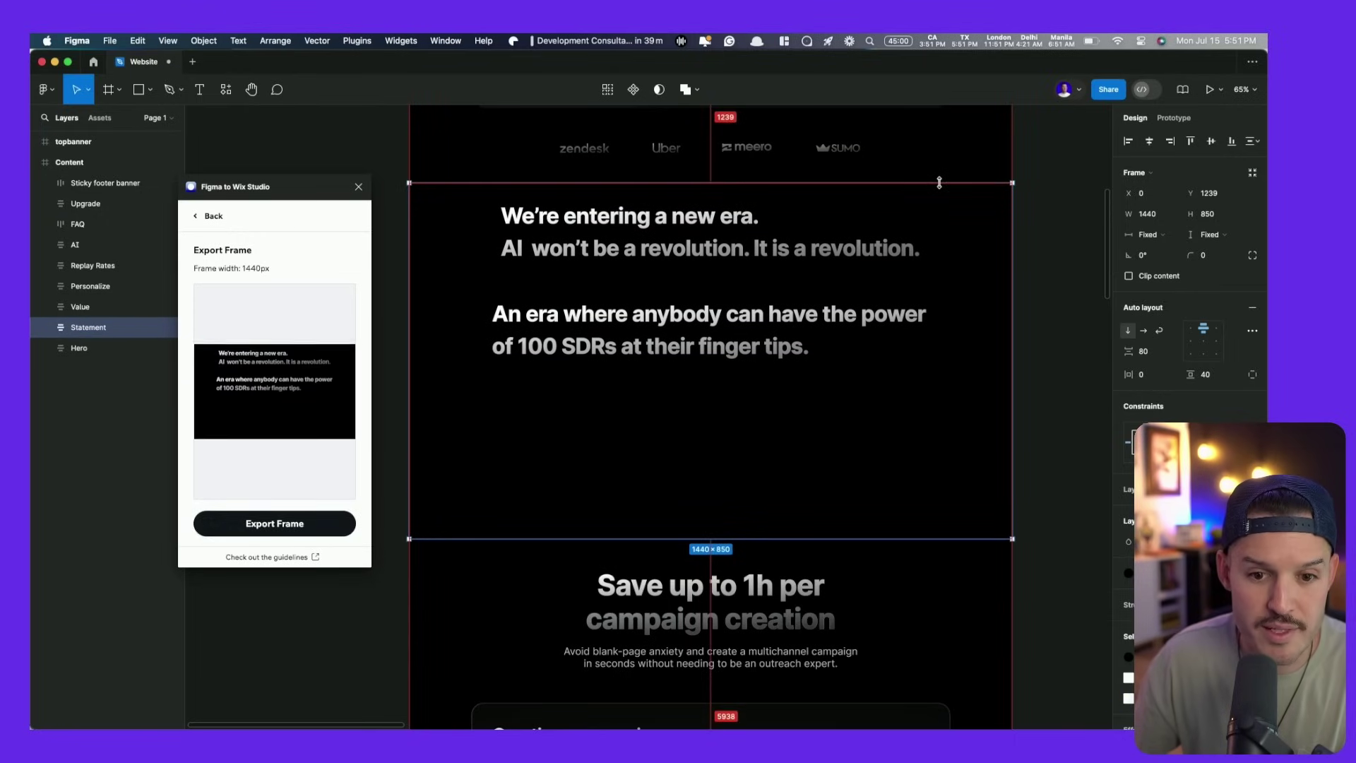
key("alt+v")
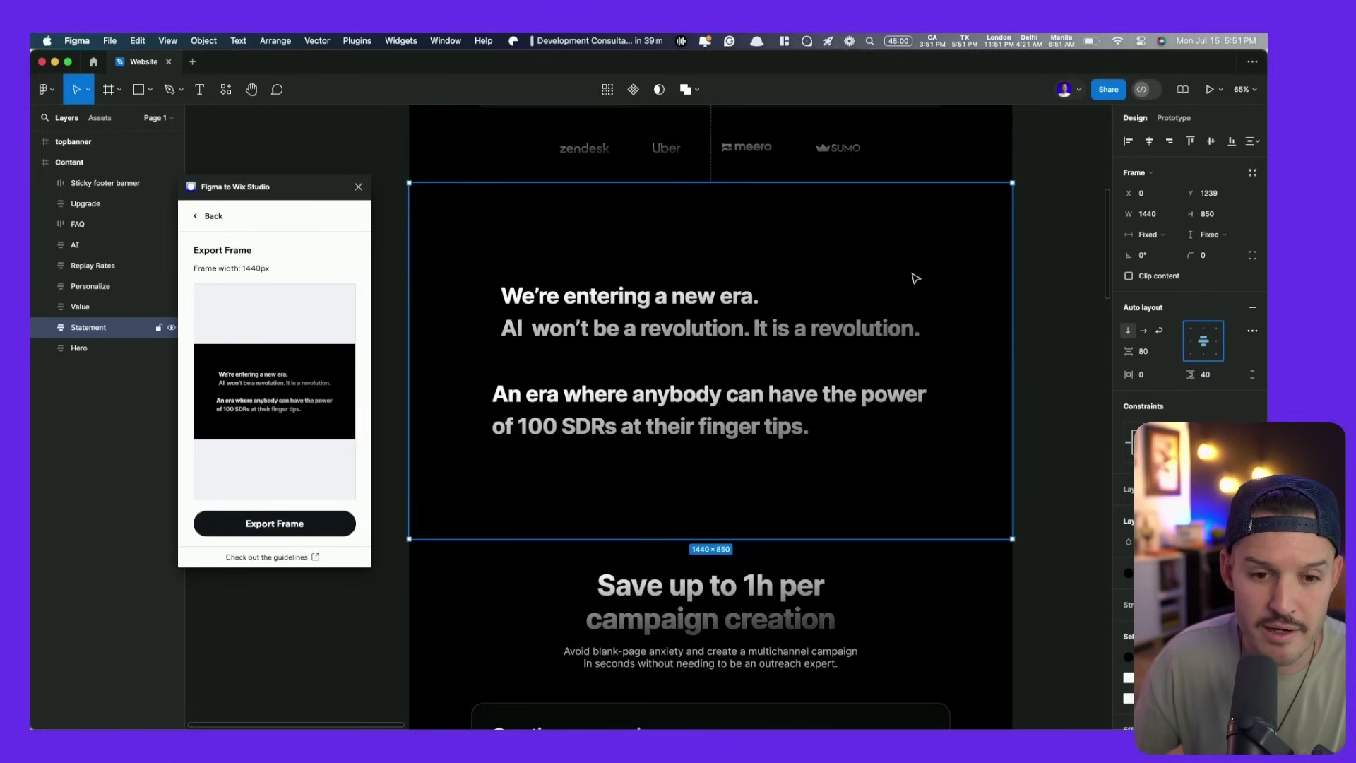
left_click_drag(768, 185, 767, 170)
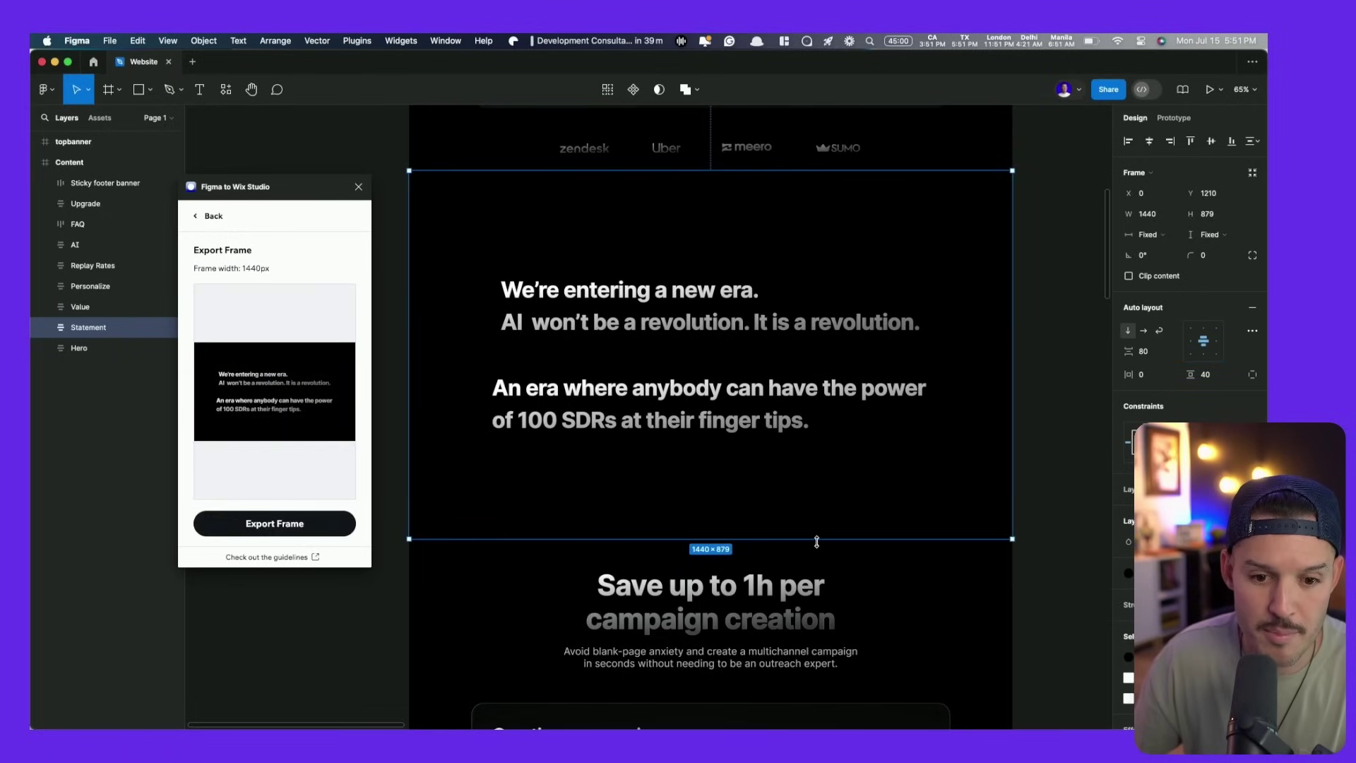
mouse_move(814, 542)
left_mouse_down()
mouse_move(815, 523)
mouse_move(819, 550)
left_mouse_up()
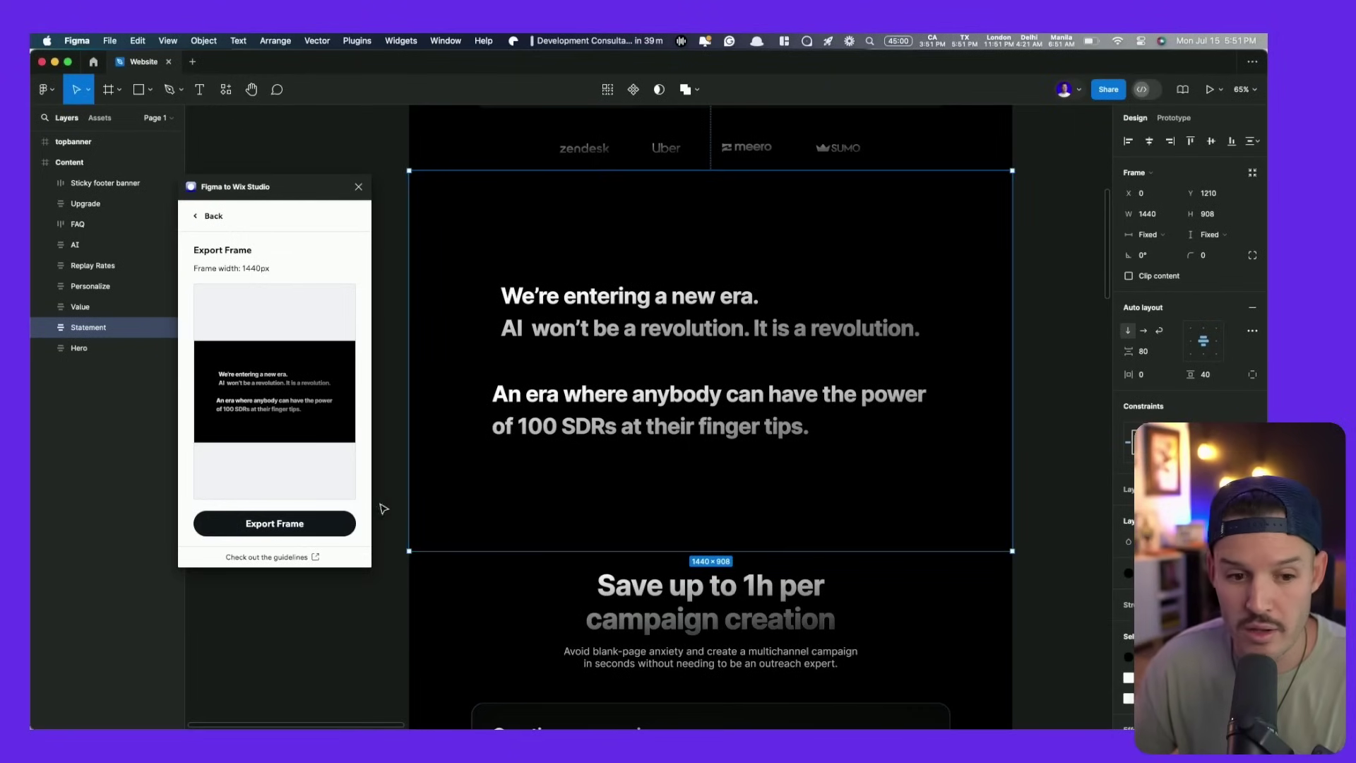
Export the Statement frame from Figma and add it to the Wix Studio site
left_click(321, 522)
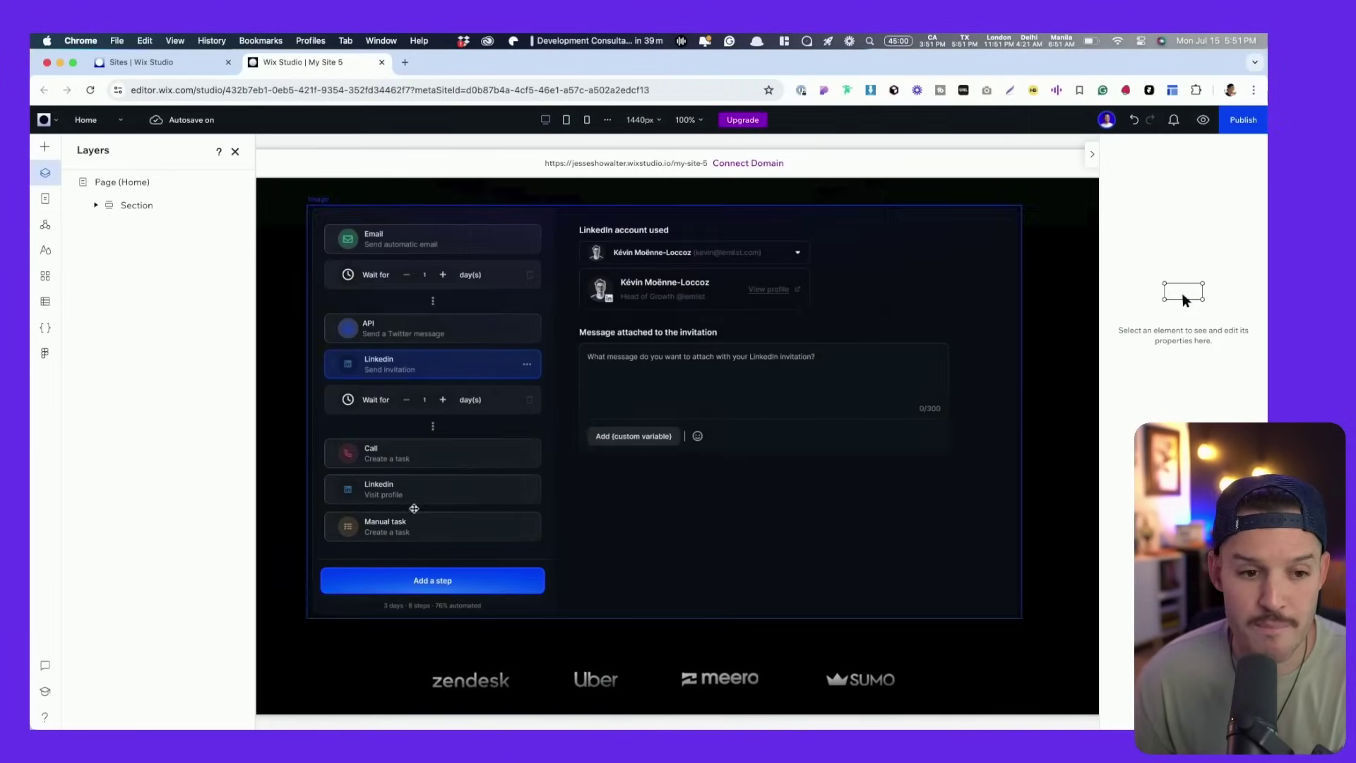
left_click(187, 256)
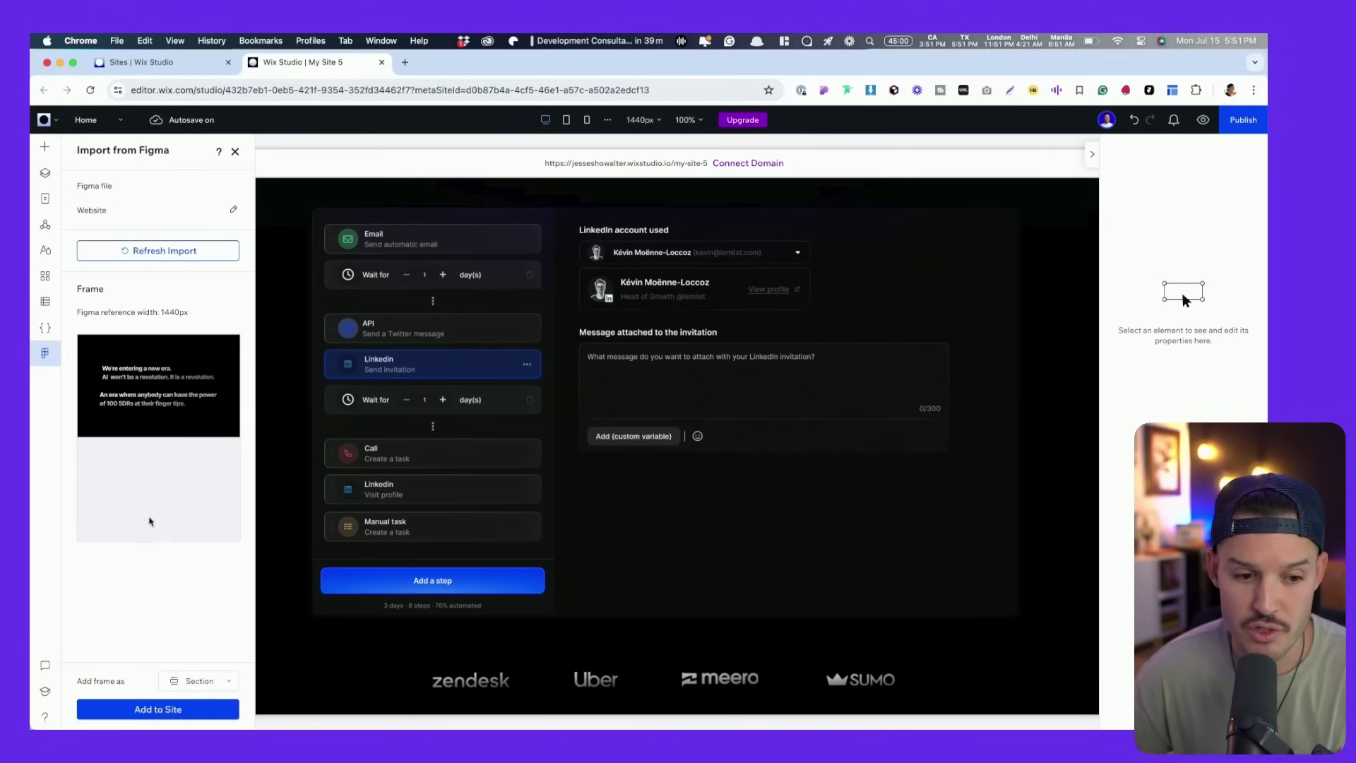
left_click(181, 711)
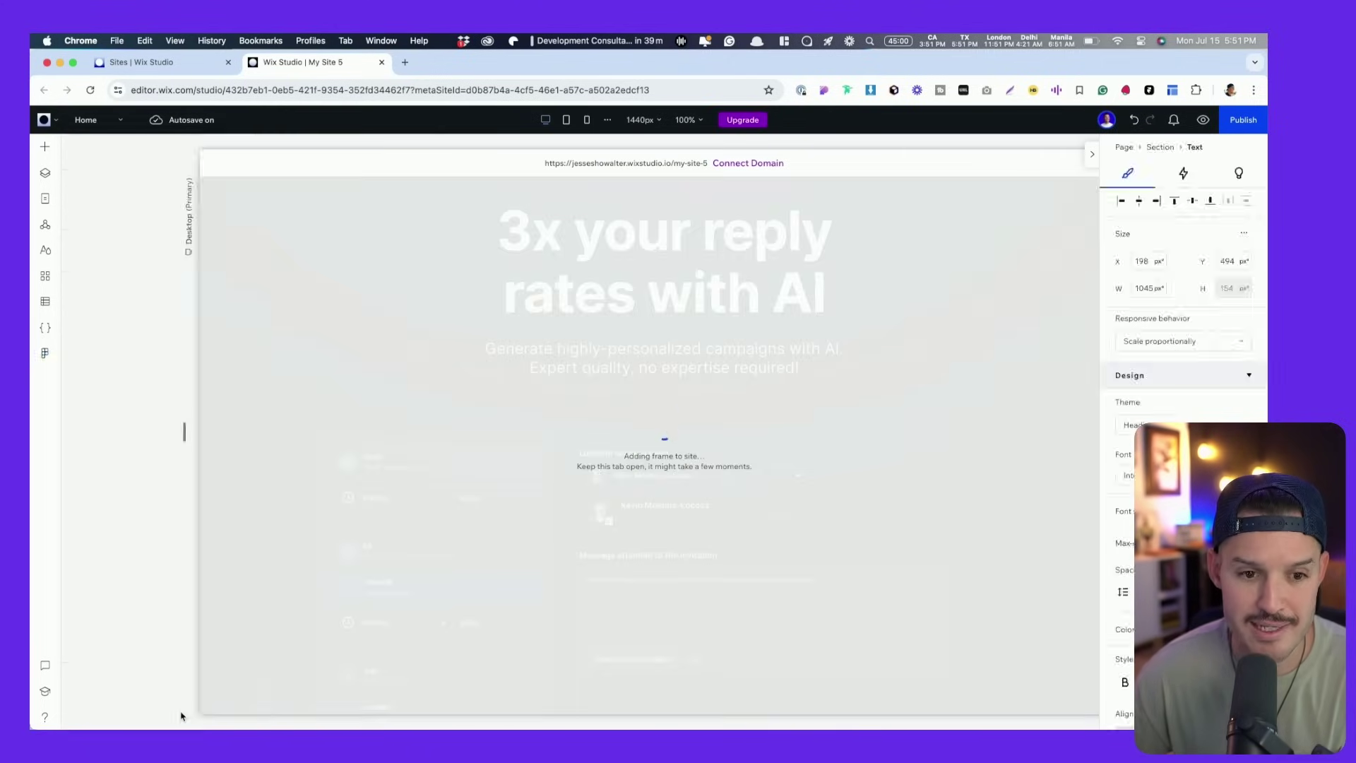
Reorder the section layers and rename them Hero and Statements
left_click(44, 173)
left_click(96, 205)
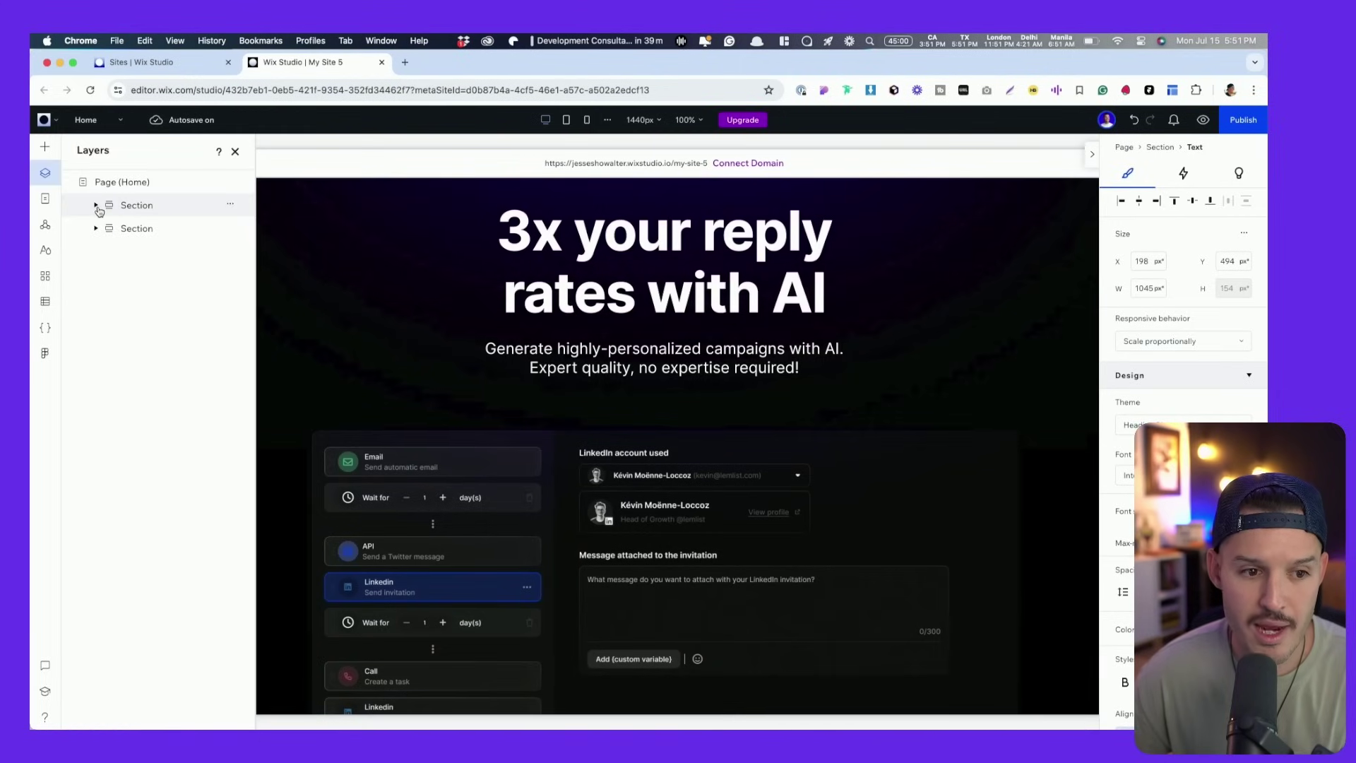
left_click_drag(130, 227, 136, 200)
double_click(136, 205)
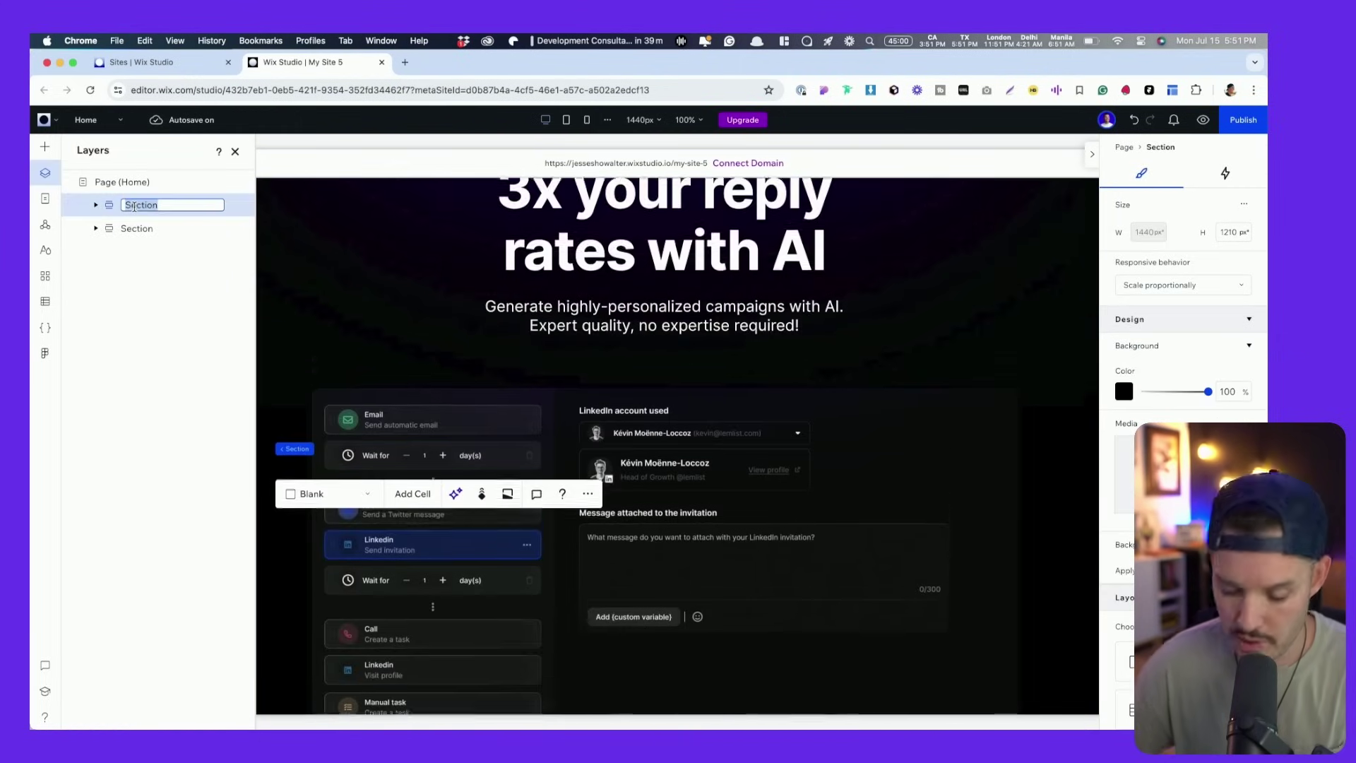
type("Hero")
double_click(136, 228)
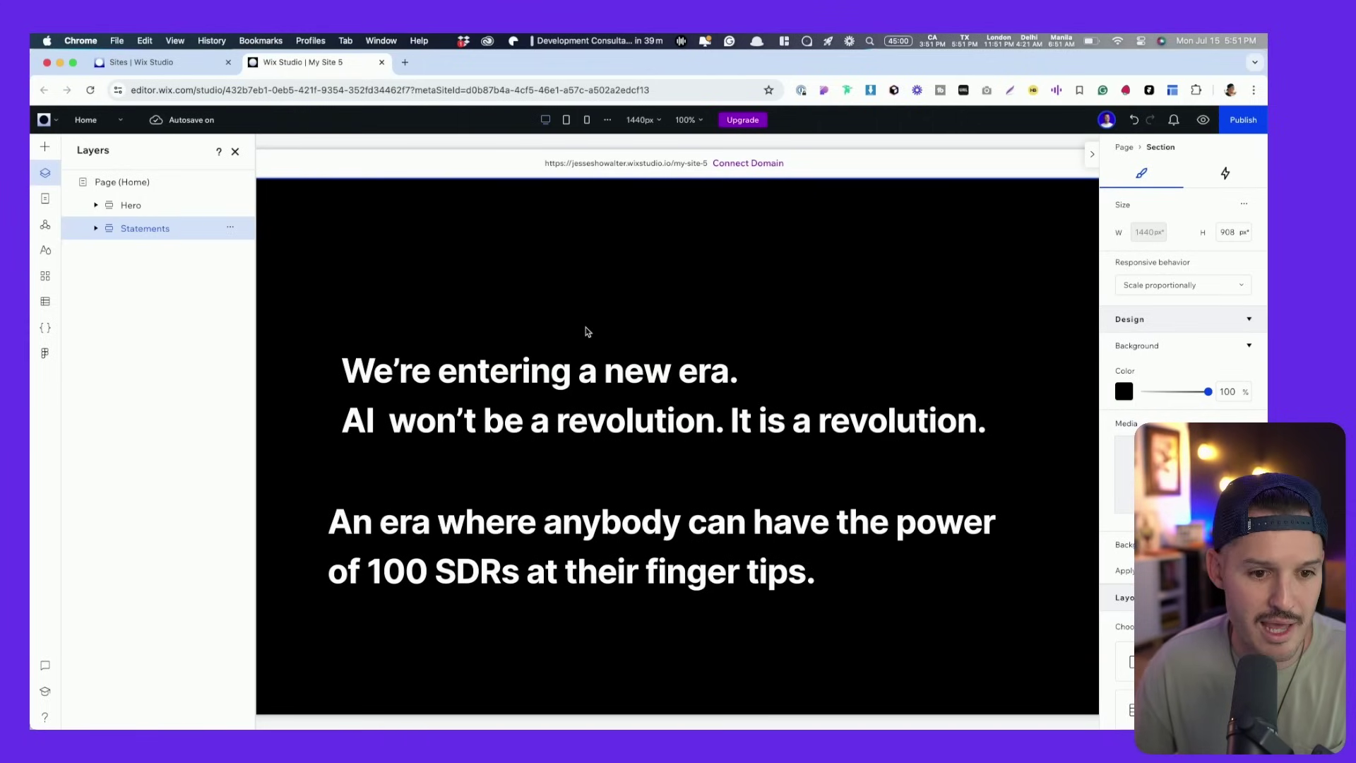
scroll(742, 273, "up", 5)
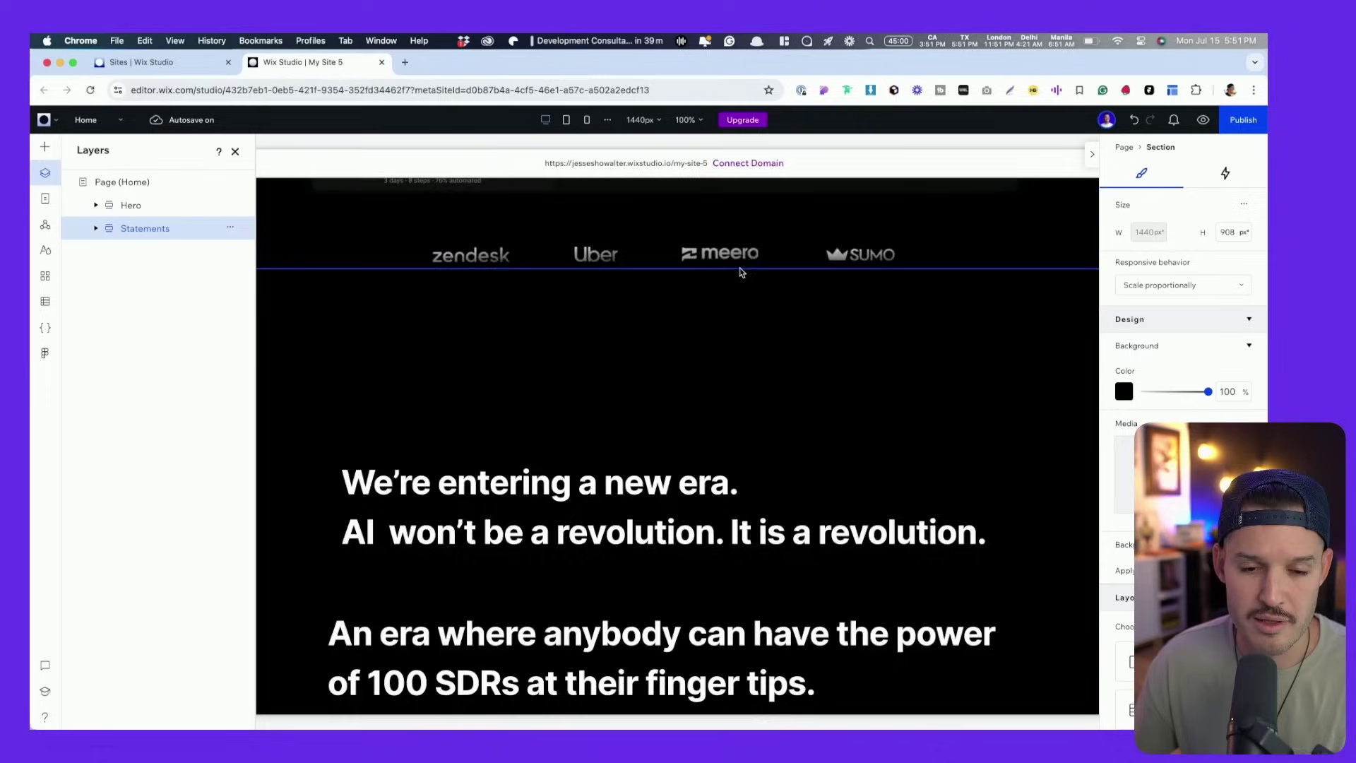
scroll(777, 279, "up", 1)
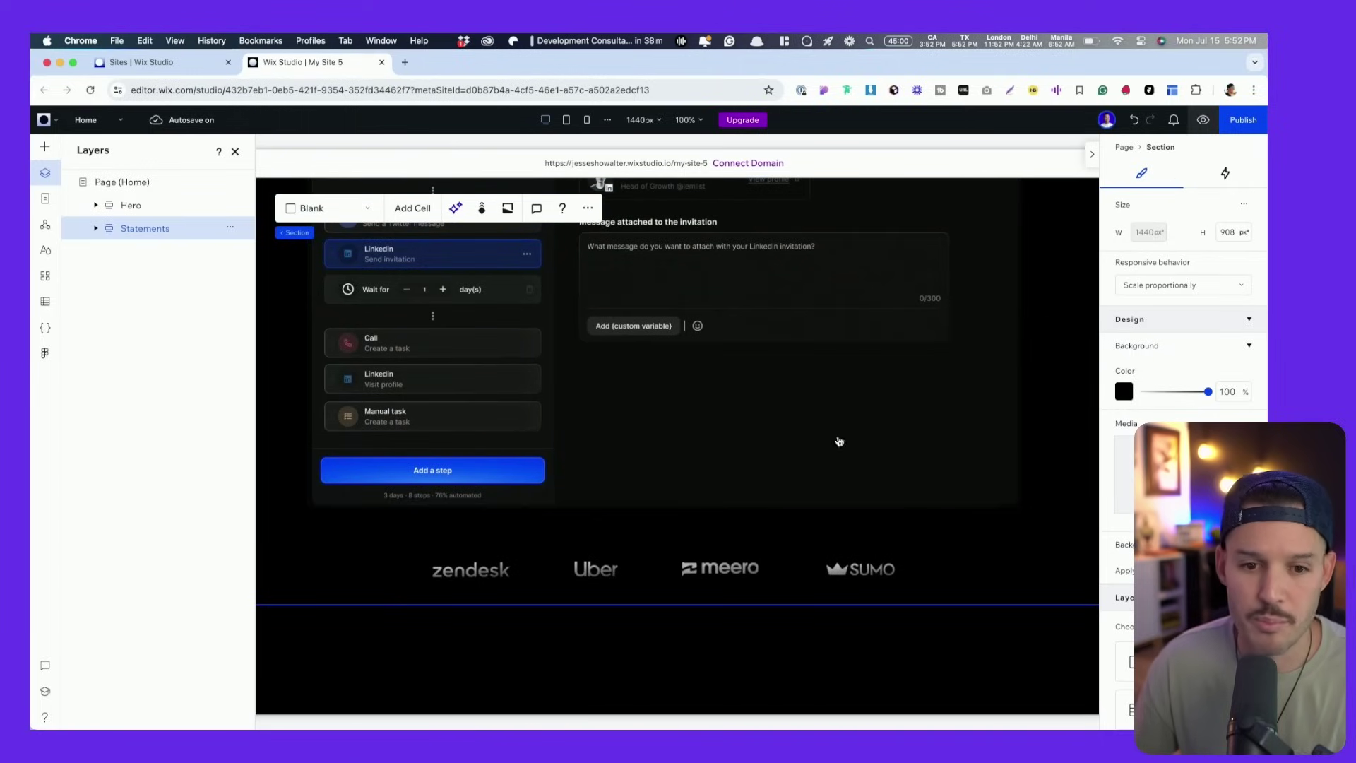
key("super+p")
scroll(733, 469, "up", 5)
scroll(735, 470, "down", 3)
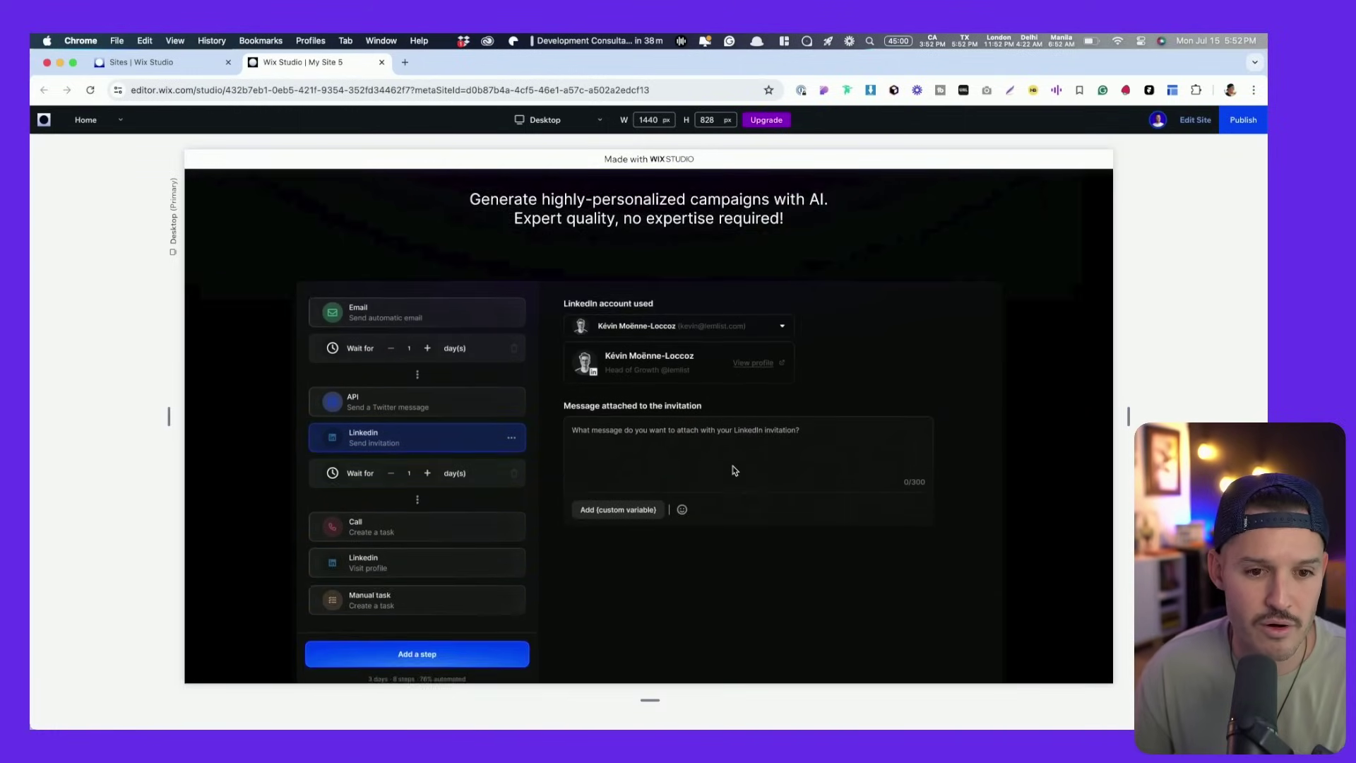
scroll(734, 469, "down", 5)
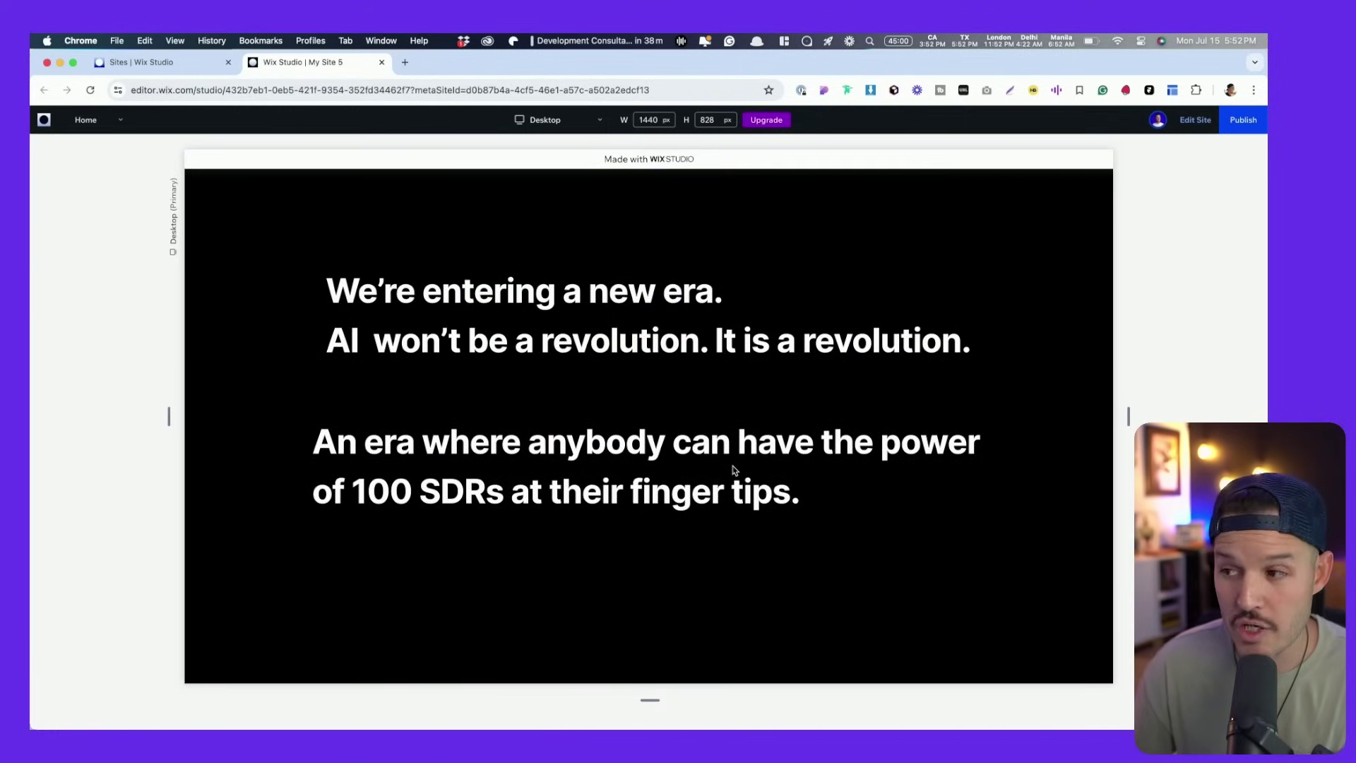
scroll(732, 470, "up", 8)
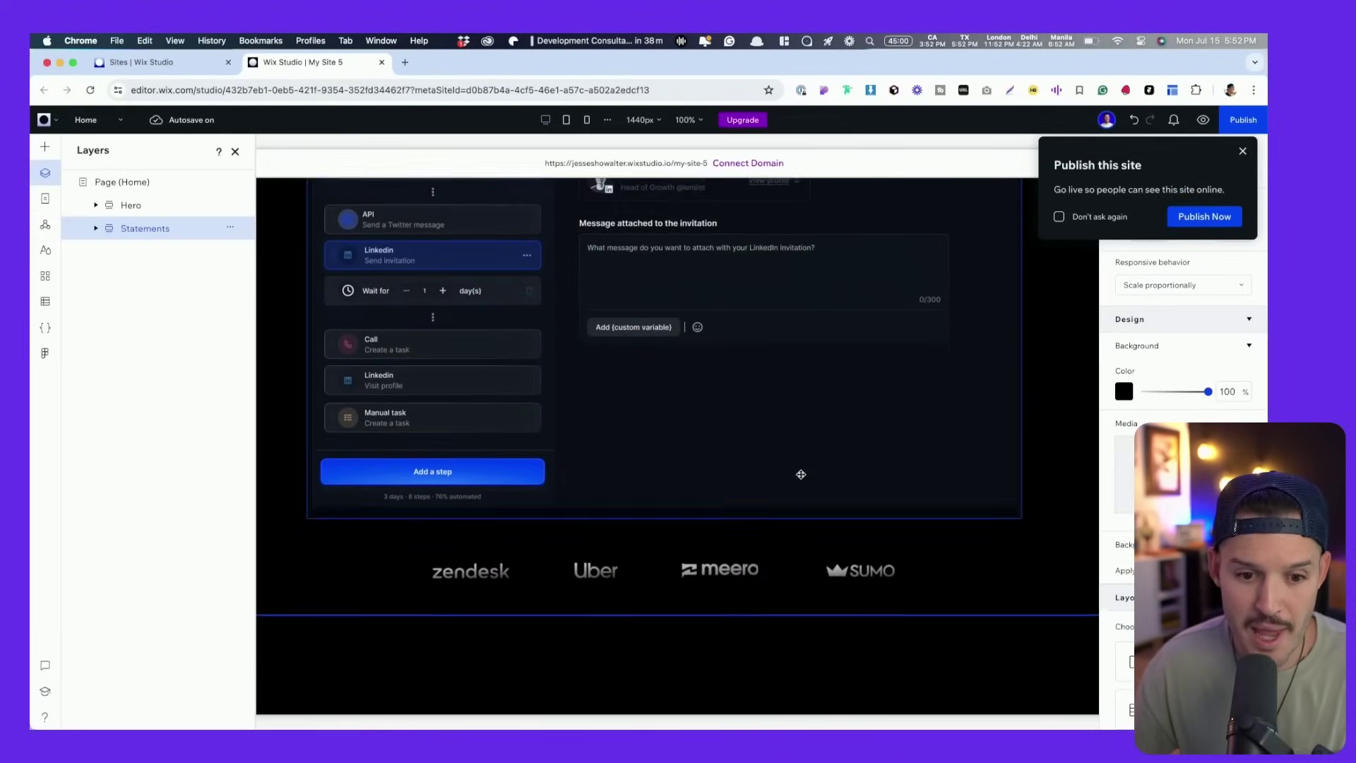
Dismiss the publish prompt, select Statements, and generate a Responsive AI layout
scroll(799, 473, "down", 5)
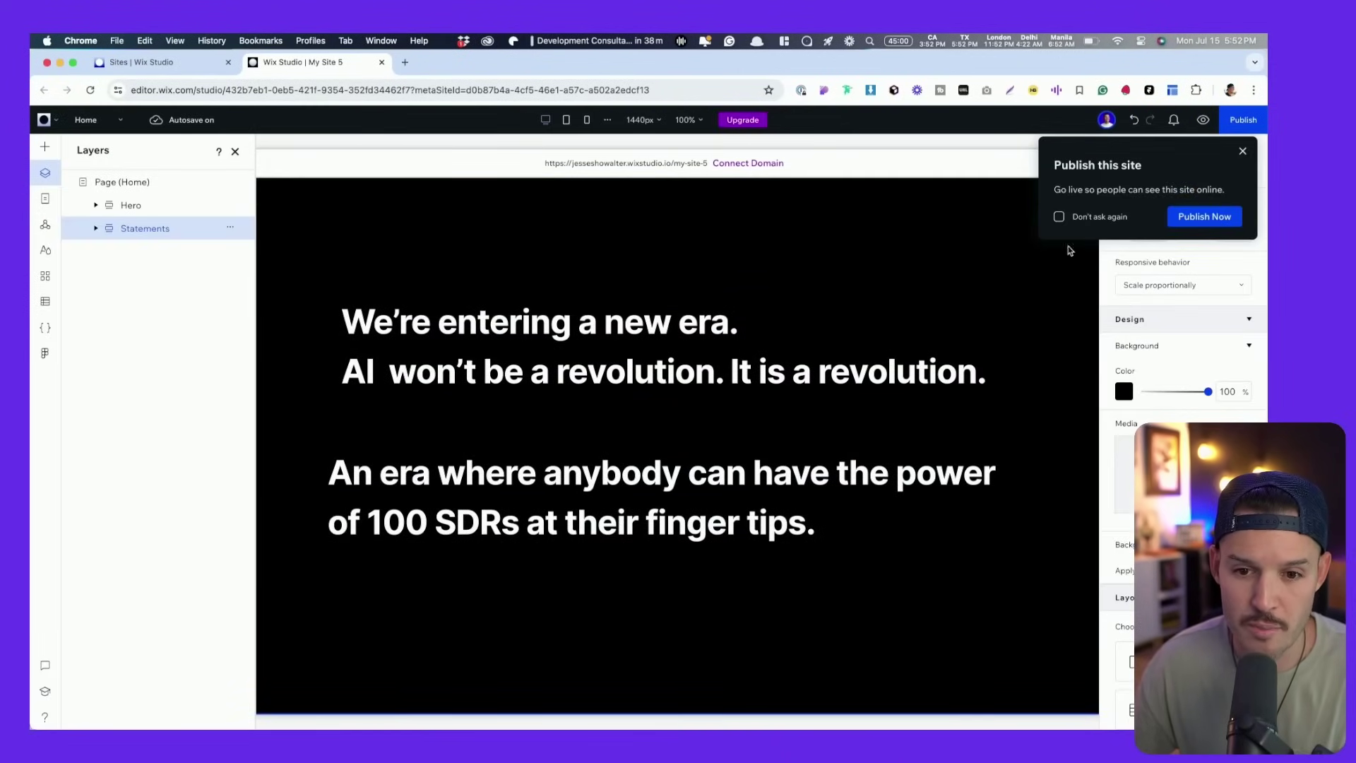
left_click(1243, 153)
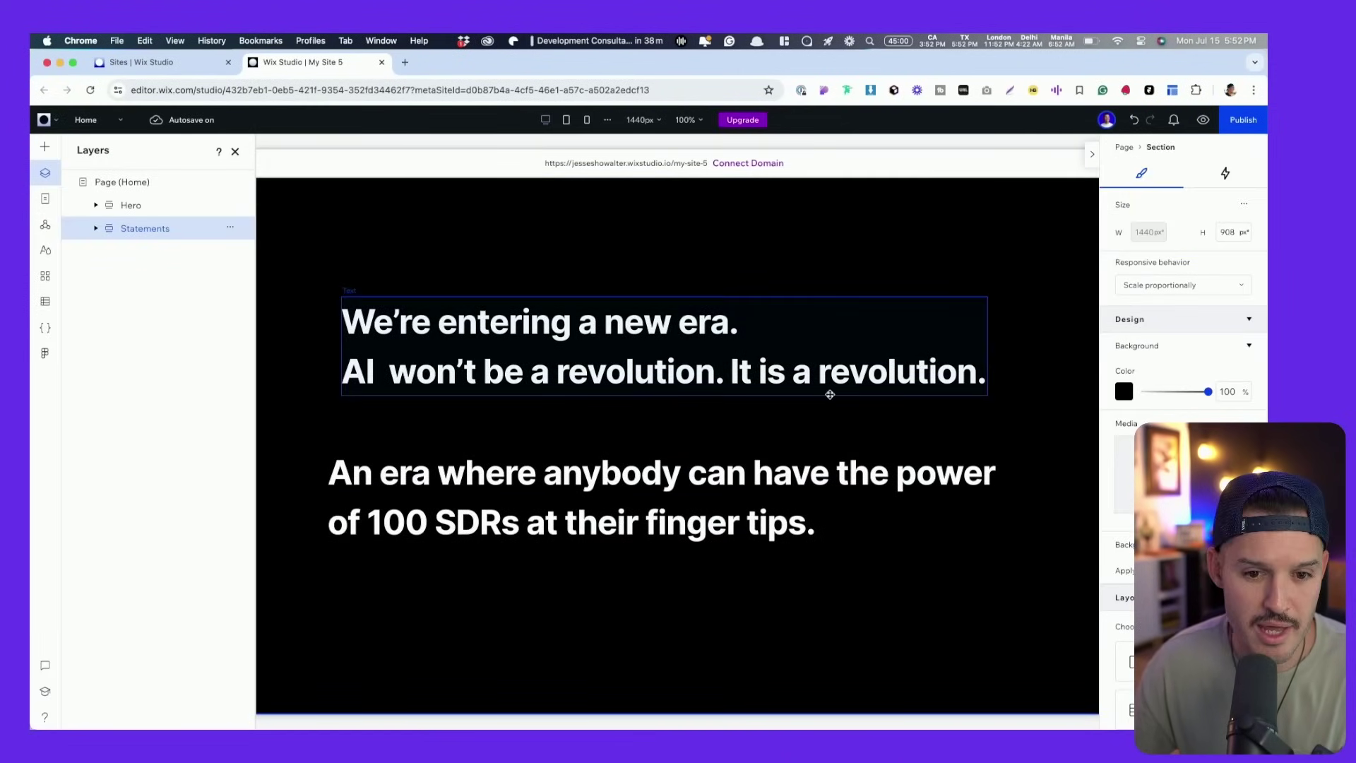
left_click(818, 274)
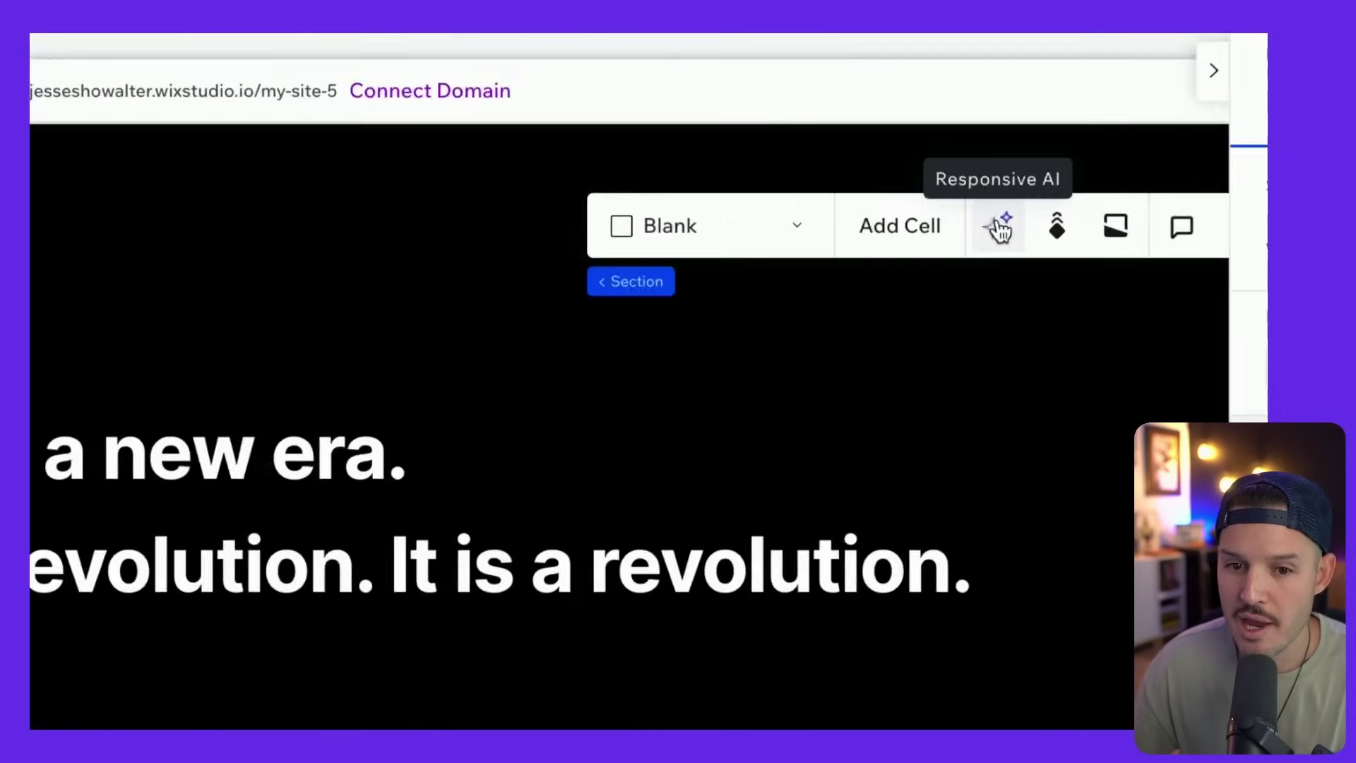
left_click(993, 236)
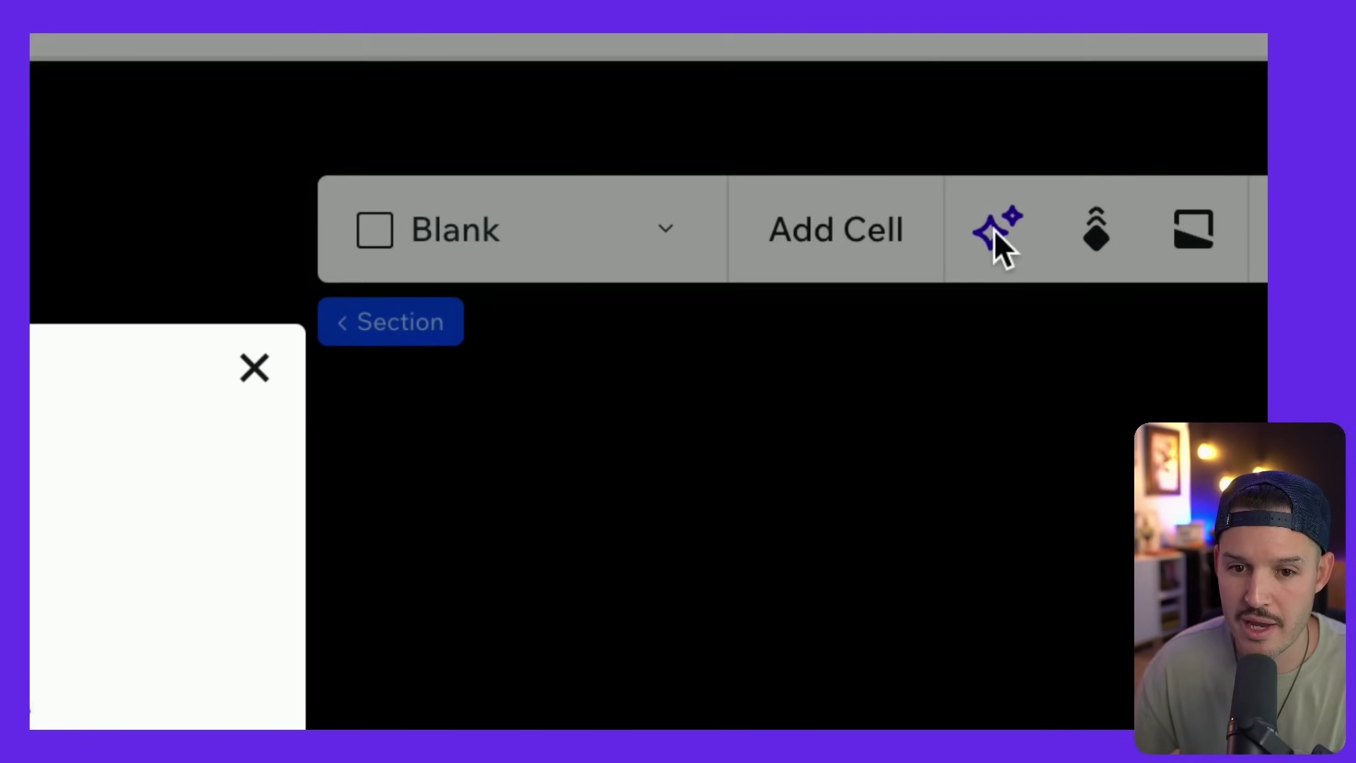
left_click(613, 563)
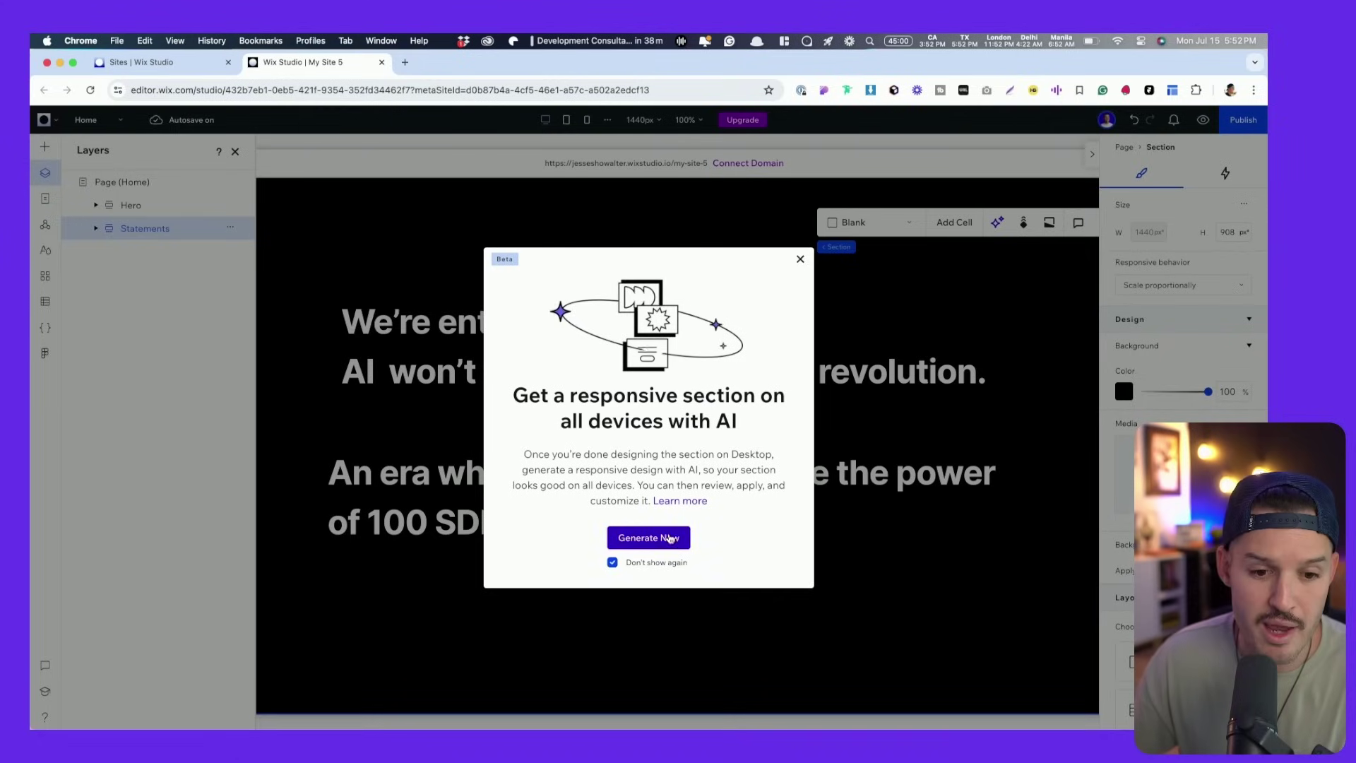
left_click(671, 538)
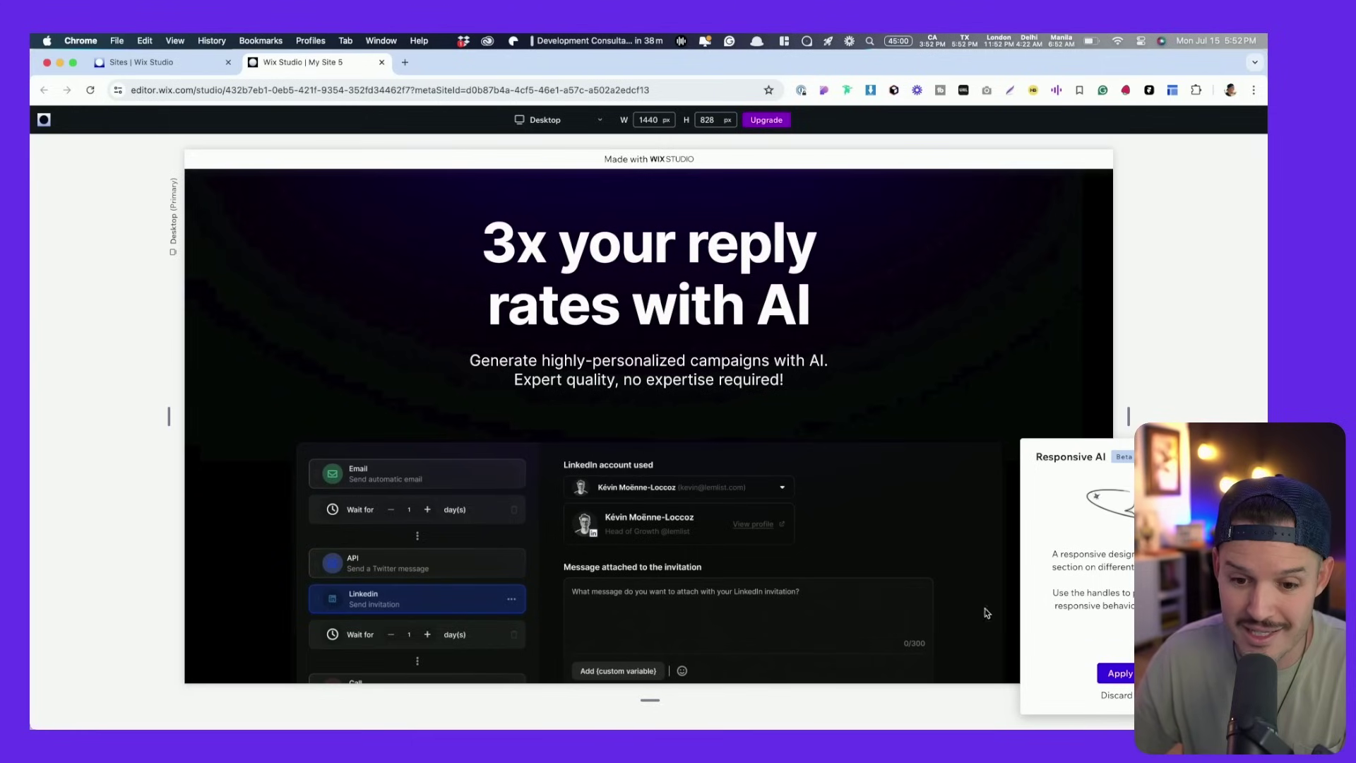
Apply the AI responsive design and preview the page narrowed toward mobile width
left_click(1129, 677)
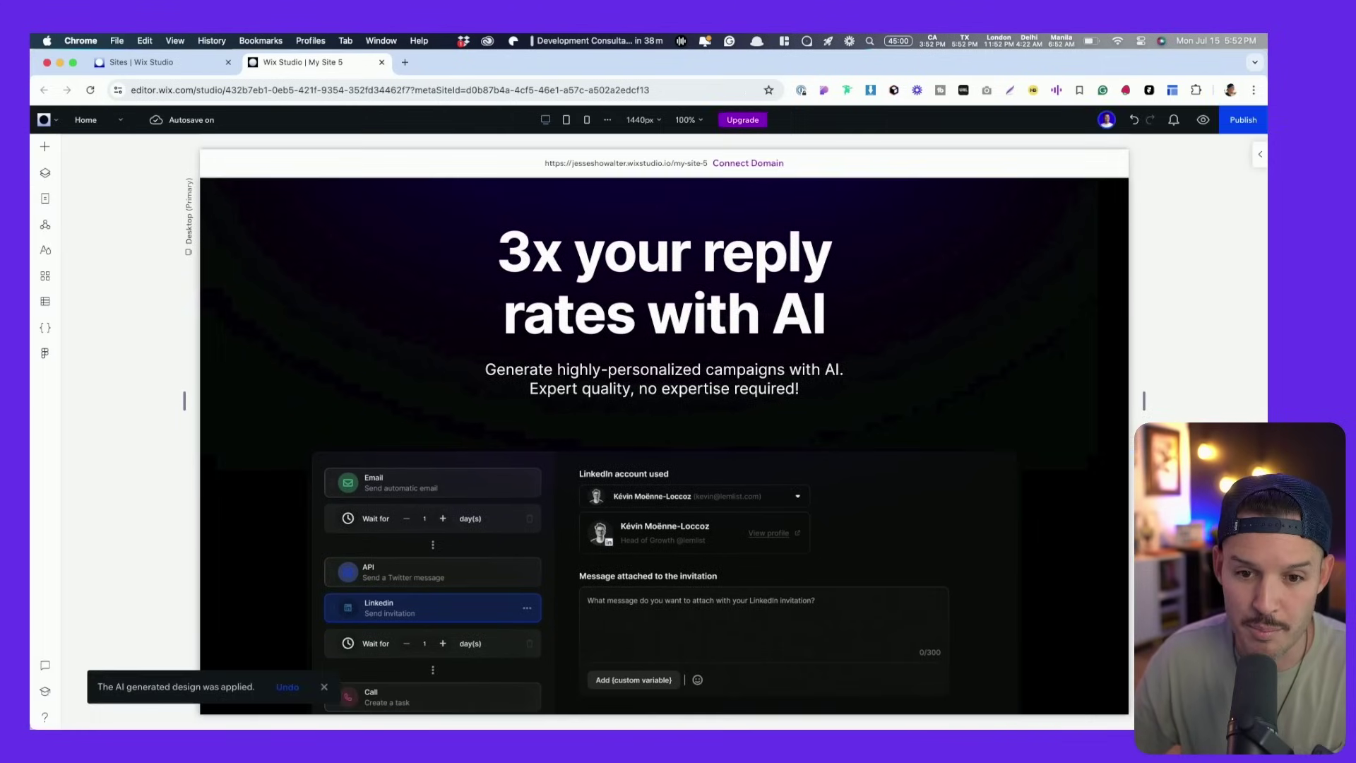
left_click(1203, 120)
left_click_drag(1123, 423, 1165, 399)
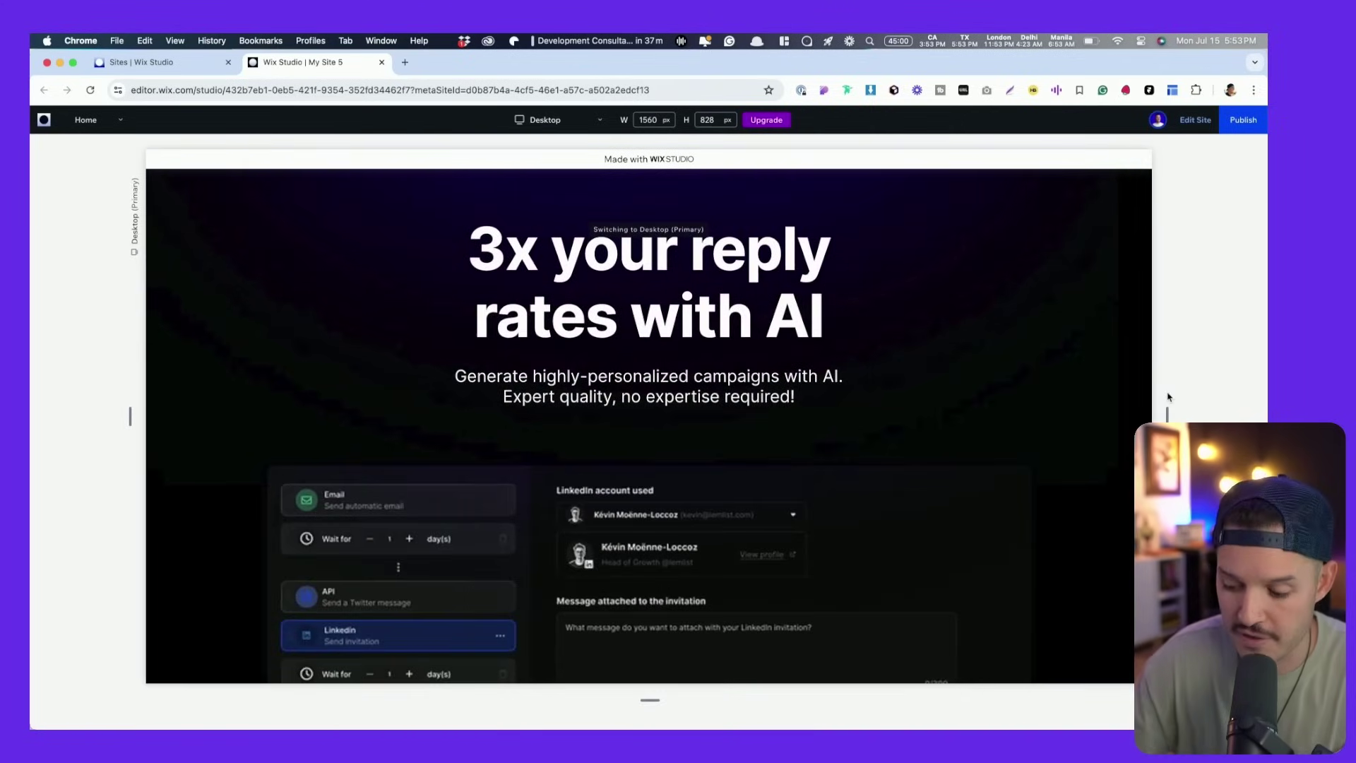